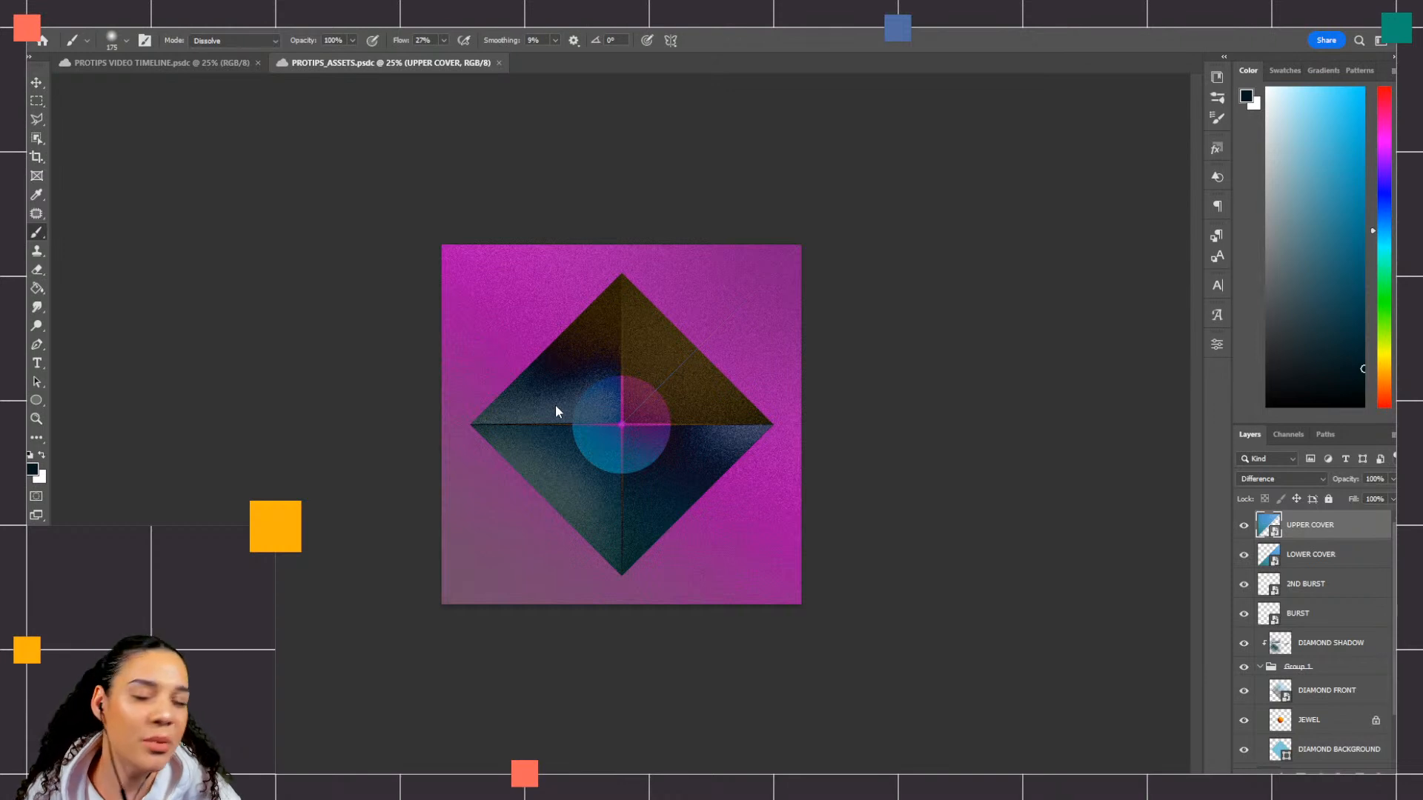
Step: Show the Timeline and expand the UPPER COVER track to reveal its animation properties
{"action": "left_click", "coordinate": [334, 28]}
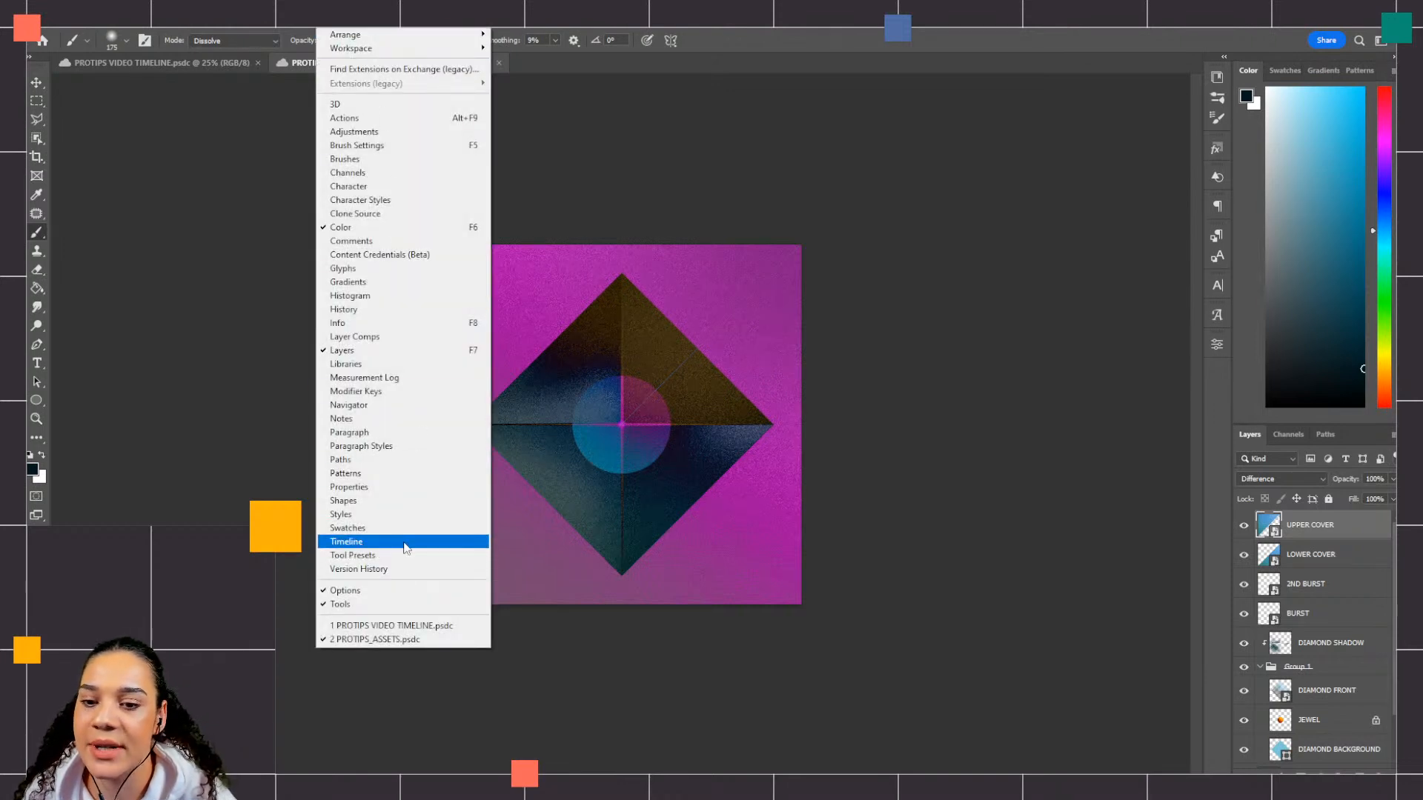
{"action": "left_click", "coordinate": [405, 541]}
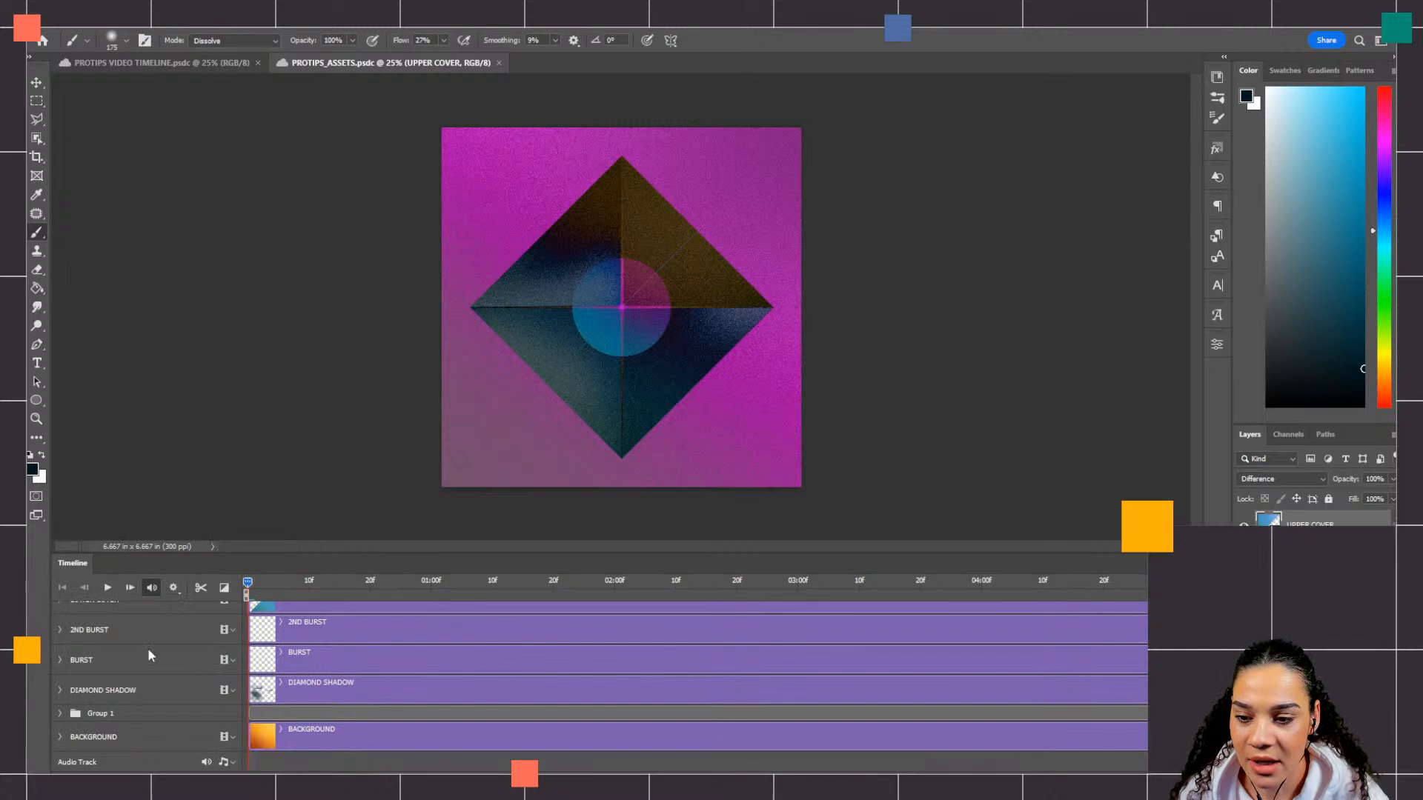
{"action": "scroll", "coordinate": [390, 682], "scroll_direction": "up", "scroll_amount": 3}
{"action": "scroll", "coordinate": [390, 682], "scroll_direction": "down", "scroll_amount": 3}
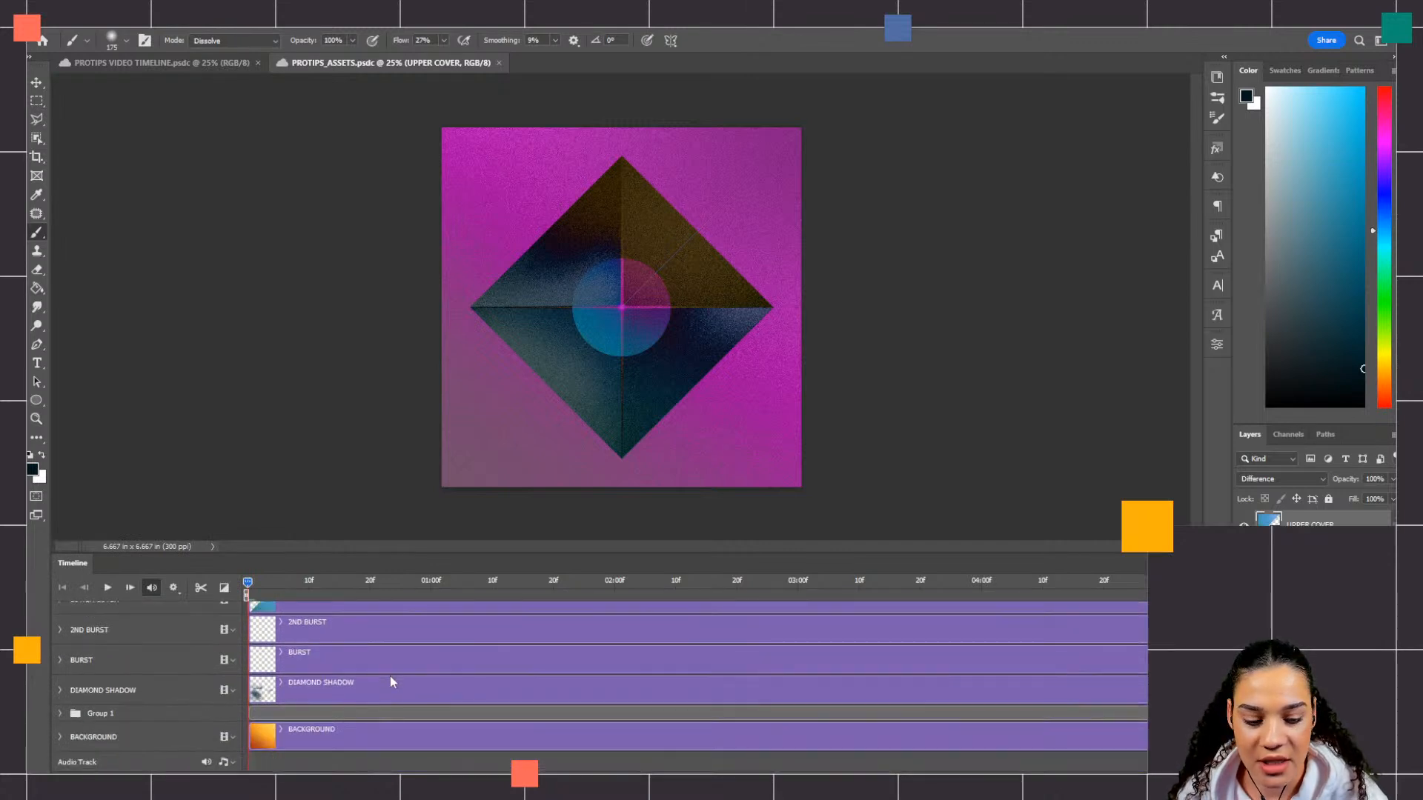
{"action": "scroll", "coordinate": [391, 681], "scroll_direction": "up", "scroll_amount": 2}
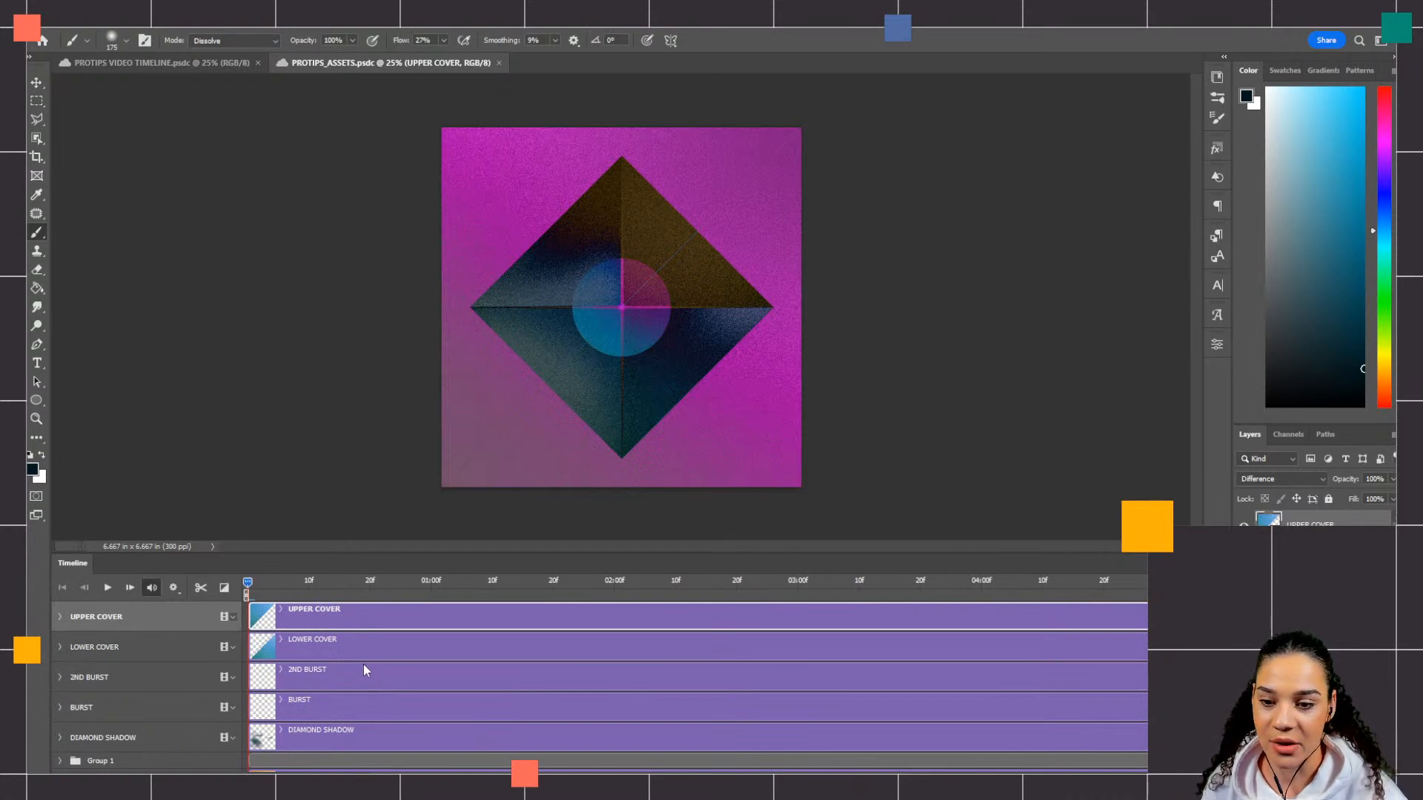
{"action": "left_click", "coordinate": [60, 616]}
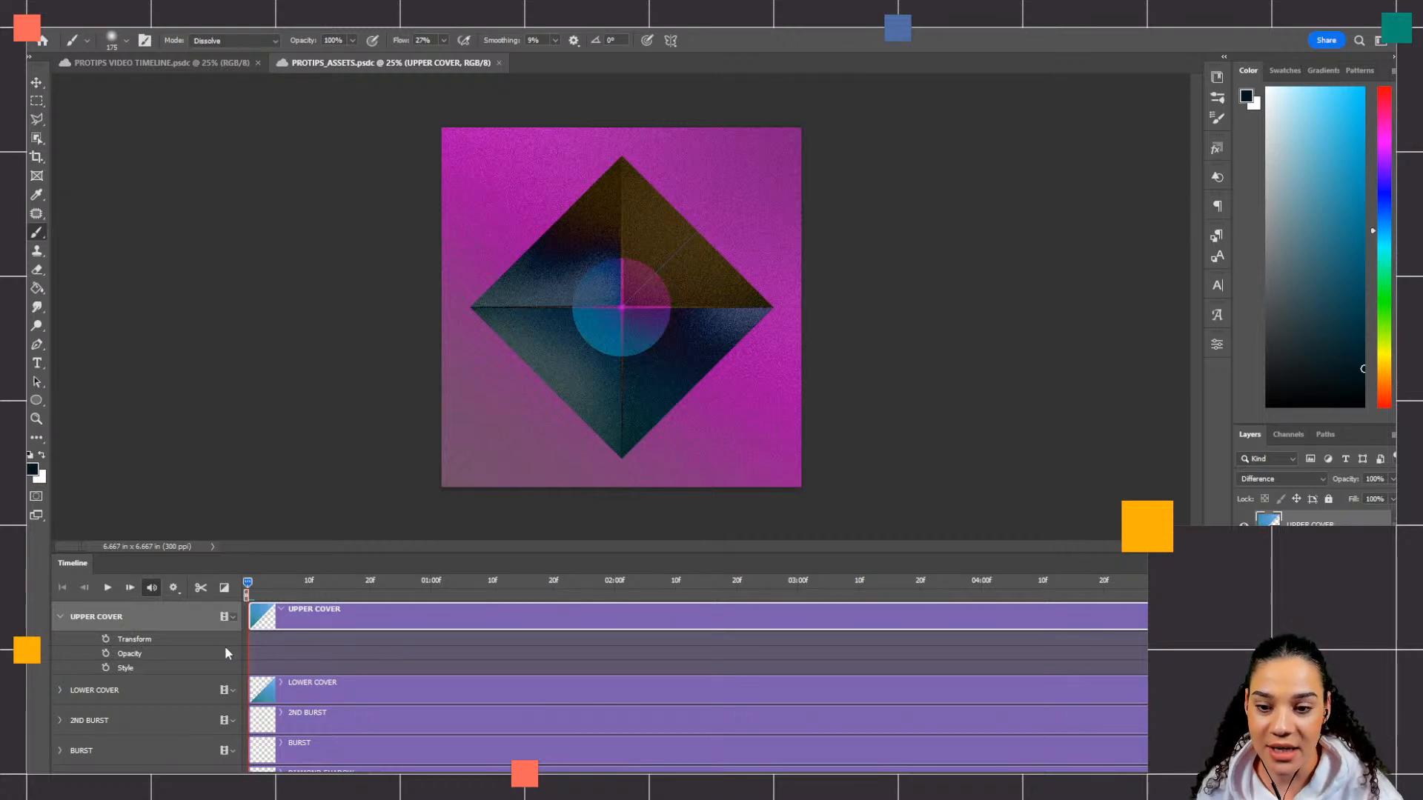
Step: Scrub the playhead through the opening of the timeline and back to the start, and save the document
{"action": "left_click_drag", "start_coordinate": [248, 581], "coordinate": [450, 582]}
{"action": "left_click_drag", "start_coordinate": [534, 601], "coordinate": [233, 593]}
{"action": "left_click_drag", "start_coordinate": [527, 611], "coordinate": [229, 605]}
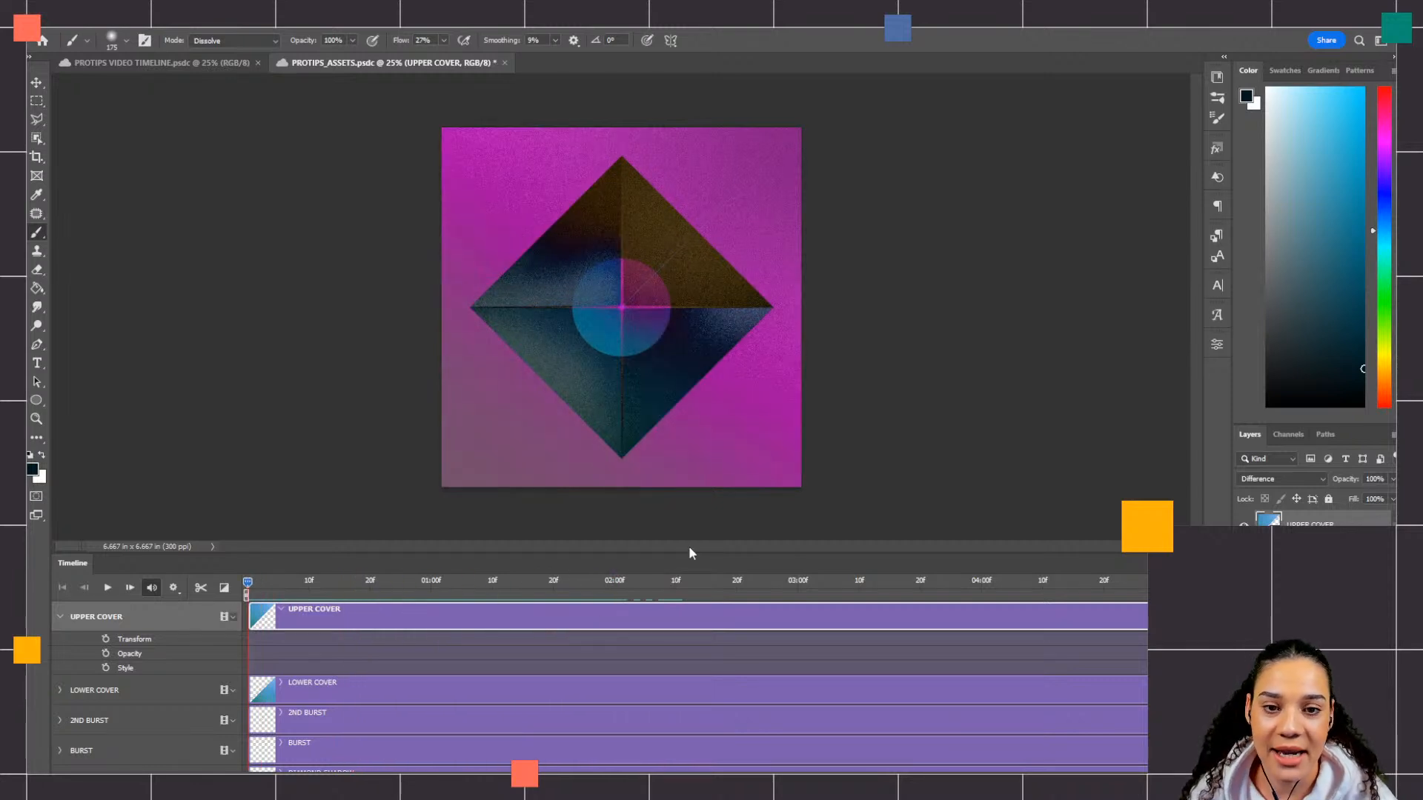
{"action": "key", "text": "ctrl+s"}
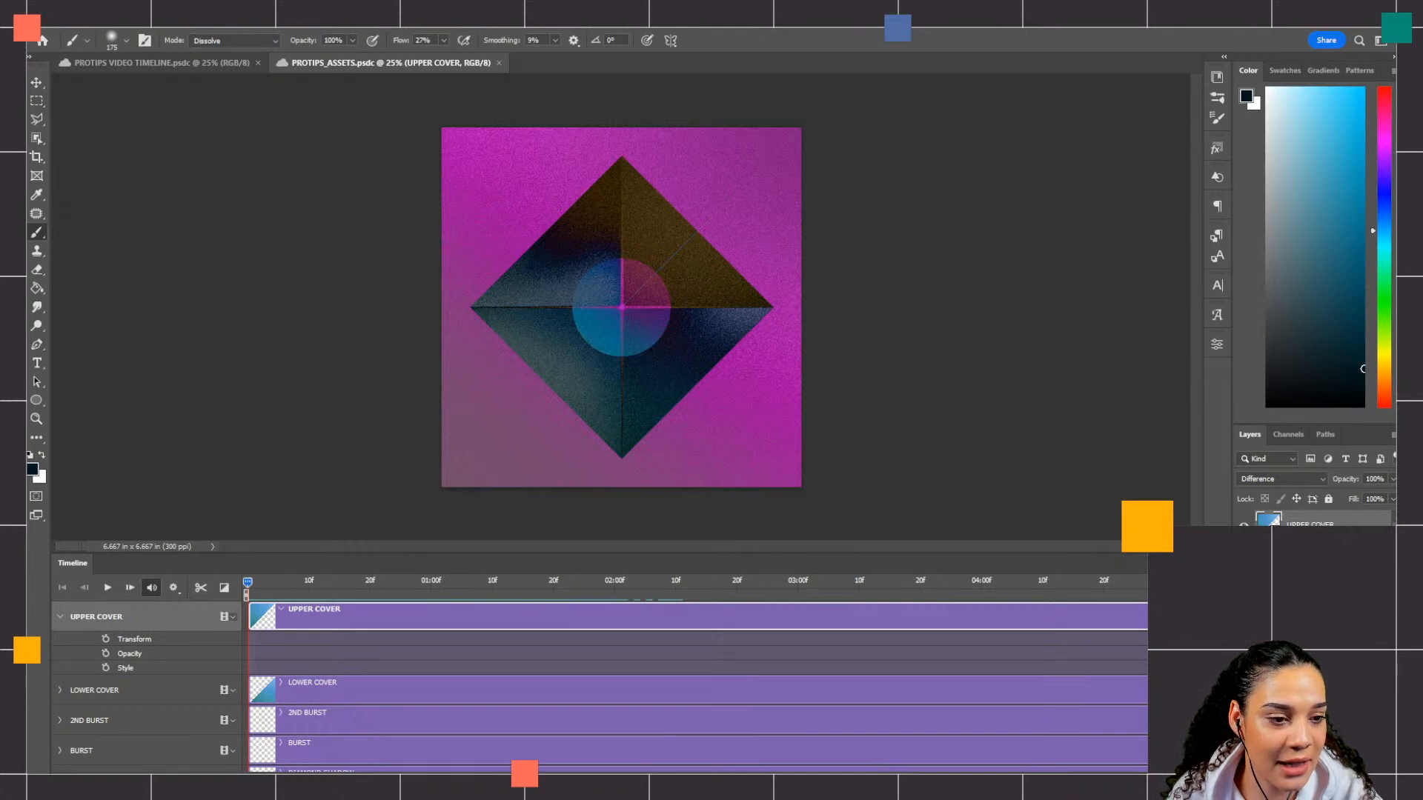
Step: Toggle the UPPER COVER layer's visibility off and on to compare the artwork with and without it, leaving the layer visible
{"action": "left_click", "coordinate": [1244, 526]}
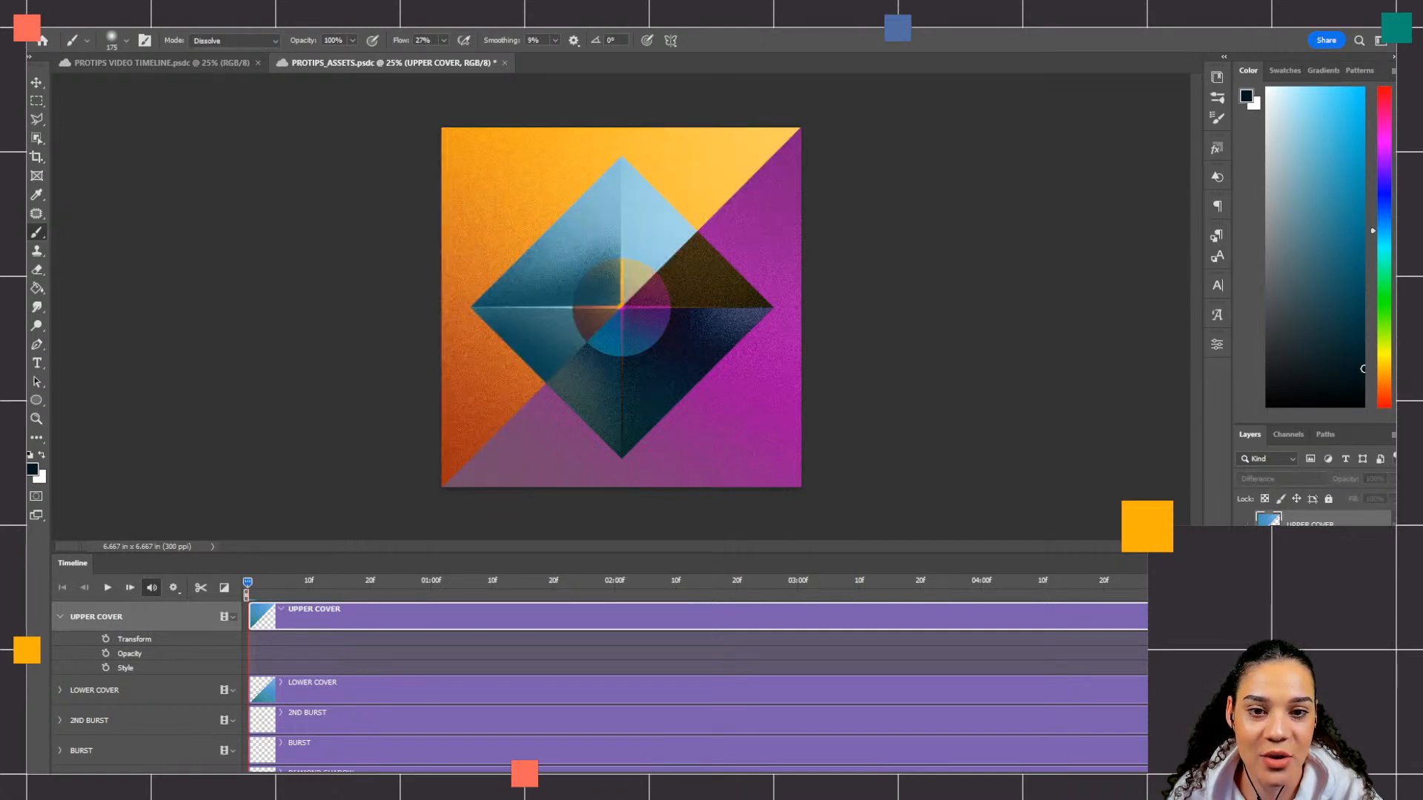
{"action": "left_click", "coordinate": [1244, 524]}
{"action": "left_click", "coordinate": [1244, 525]}
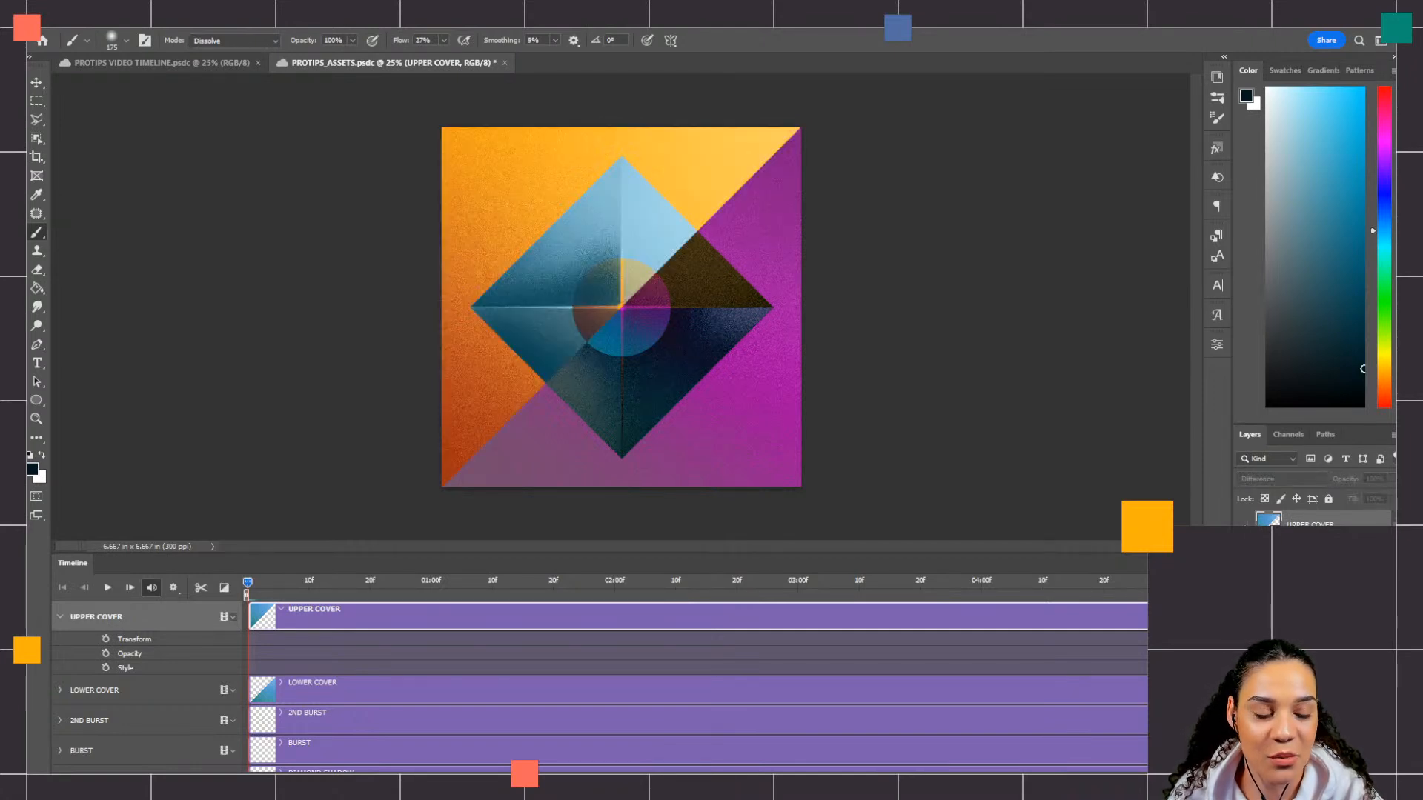
{"action": "left_click", "coordinate": [1244, 526]}
{"action": "left_click", "coordinate": [1244, 525]}
{"action": "left_click", "coordinate": [1244, 526]}
{"action": "left_click", "coordinate": [1310, 552]}
{"action": "left_click", "coordinate": [1310, 526]}
{"action": "left_click", "coordinate": [1311, 552]}
{"action": "left_click", "coordinate": [1310, 525]}
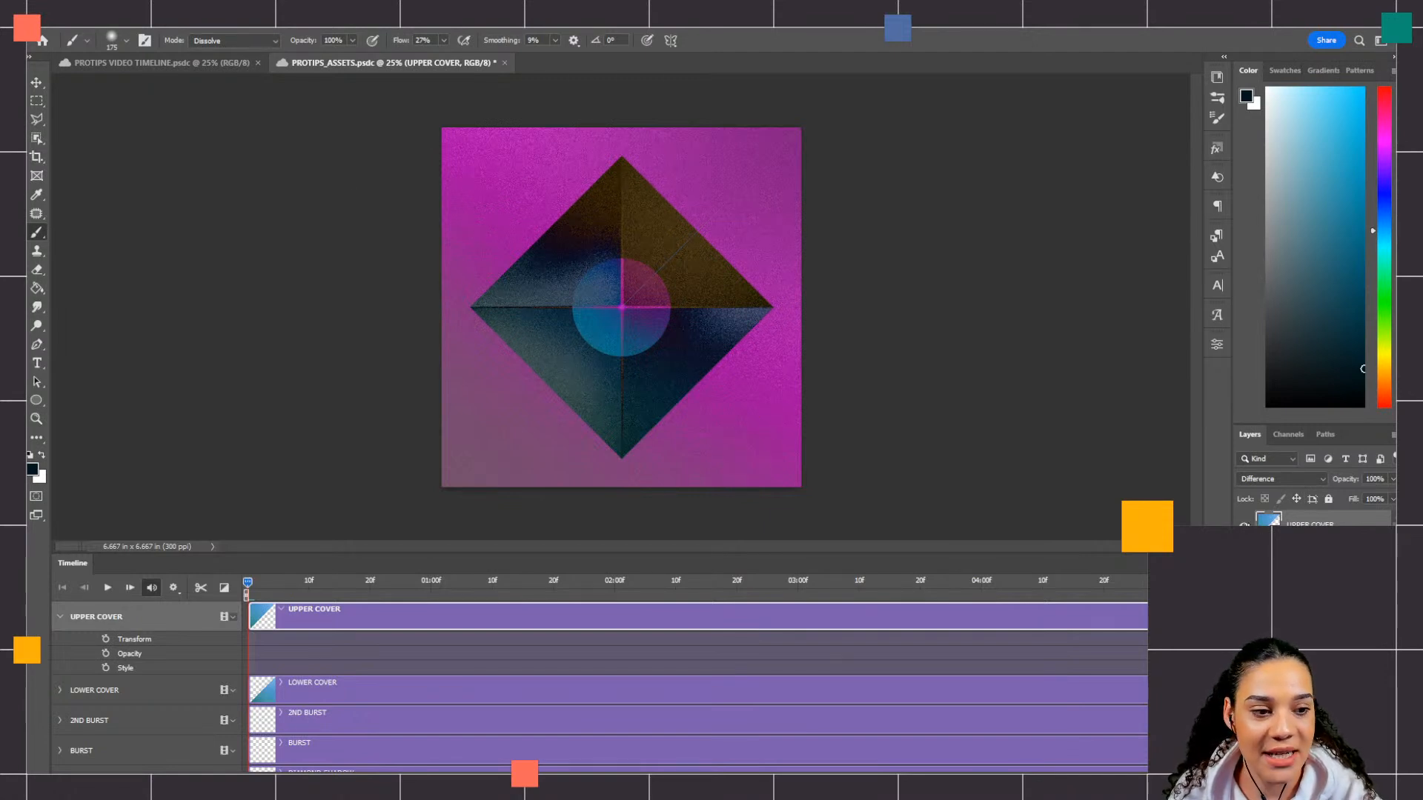
{"action": "left_click", "coordinate": [1247, 524]}
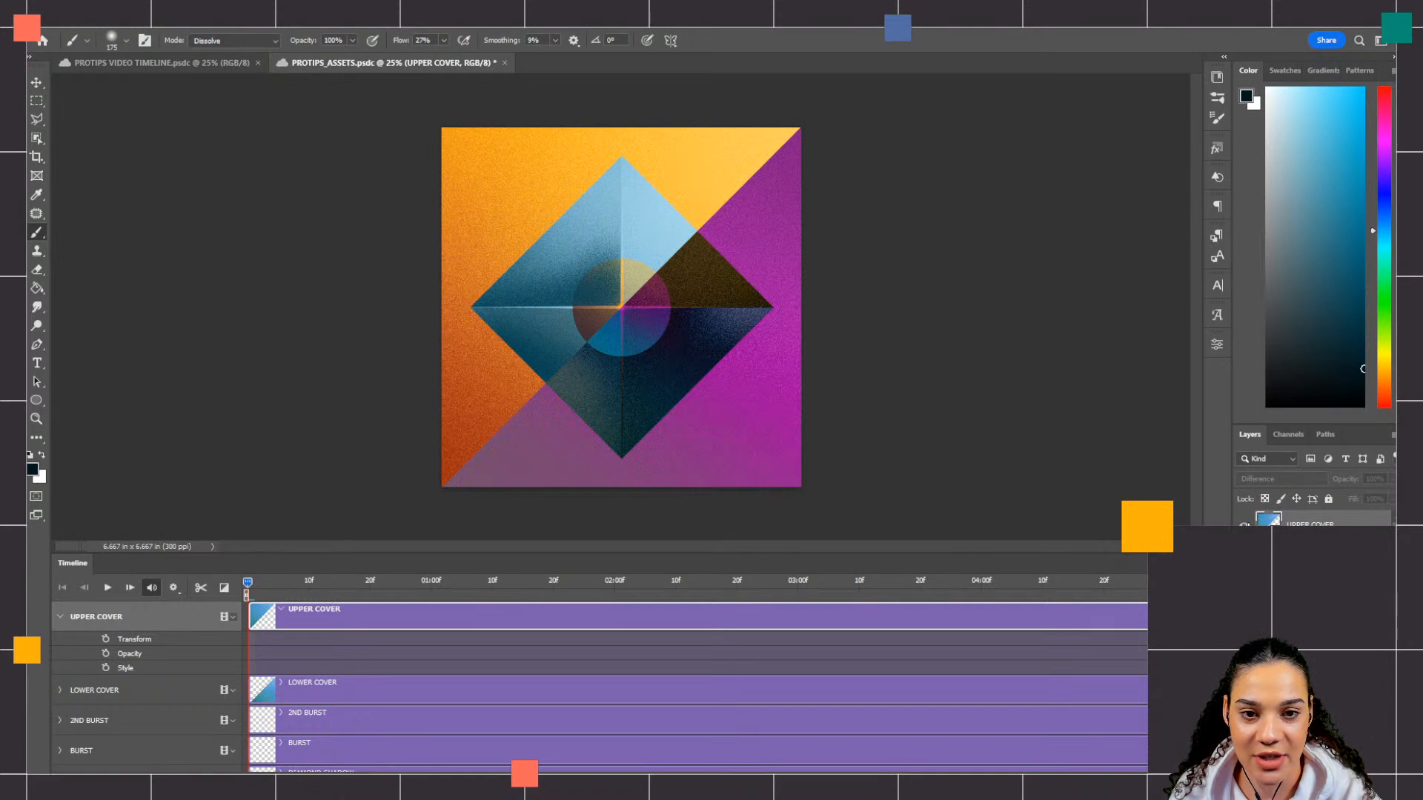
{"action": "left_click", "coordinate": [1246, 524]}
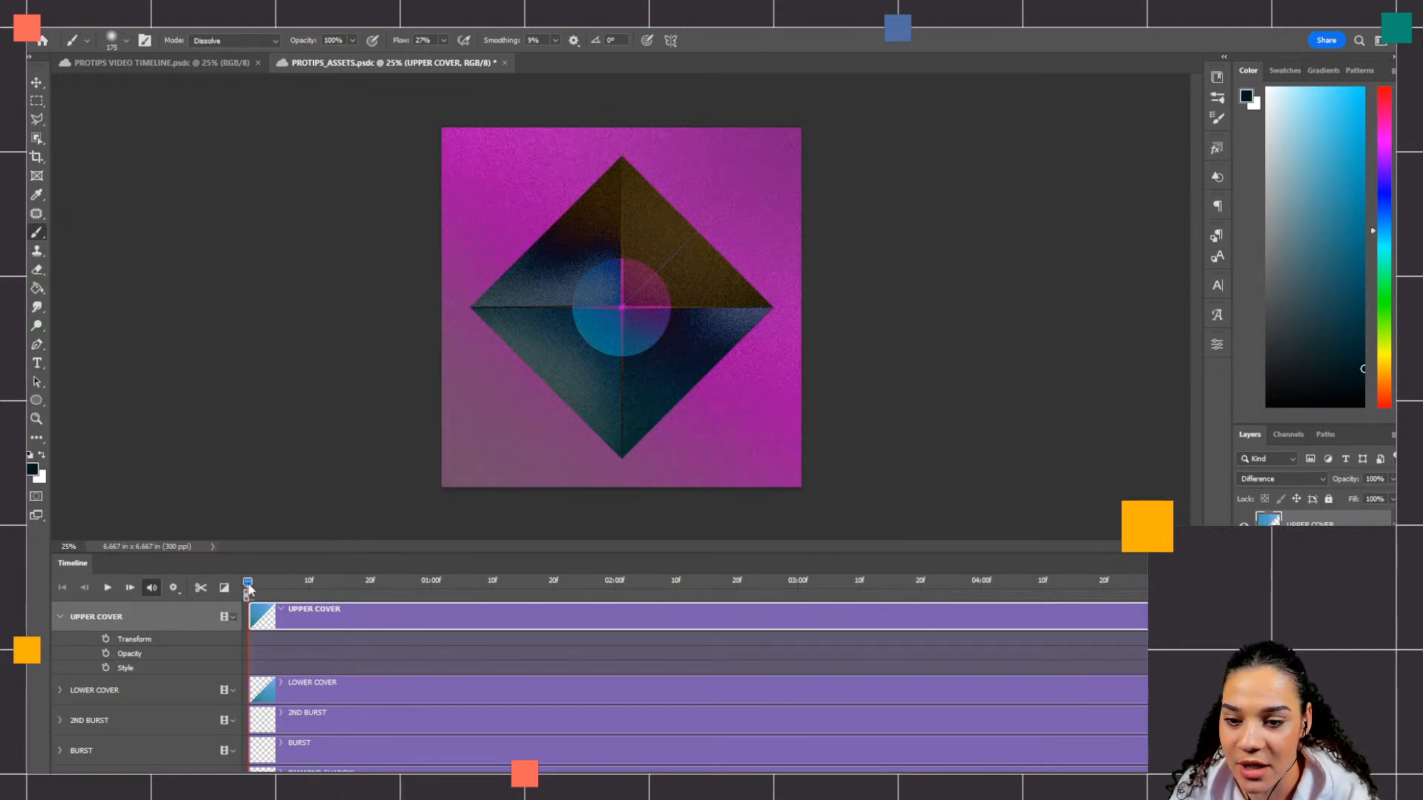
Step: Enable Transform keyframing for UPPER COVER with a keyframe at the start of the timeline
{"action": "left_click", "coordinate": [106, 640]}
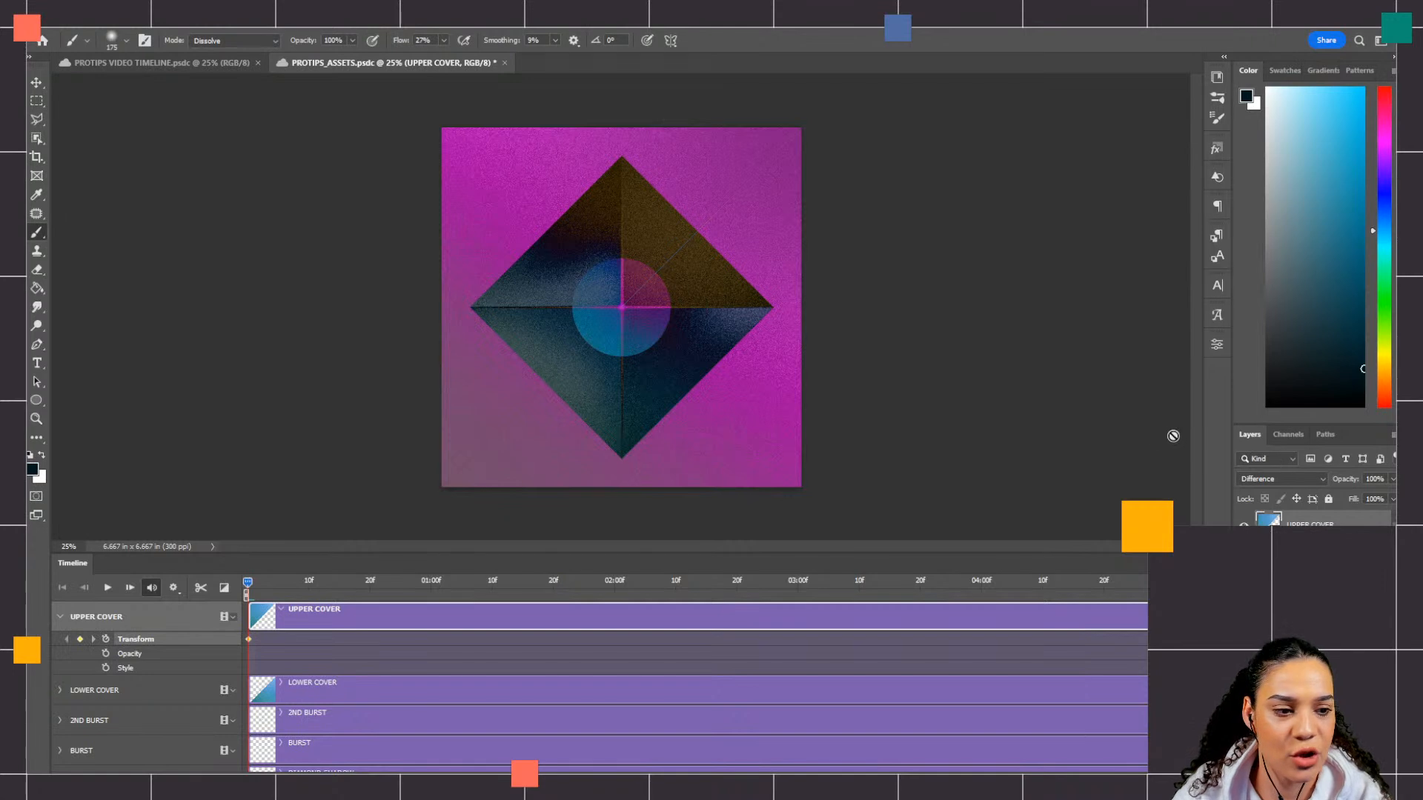
{"action": "left_click", "coordinate": [1074, 395]}
{"action": "left_click", "coordinate": [754, 314]}
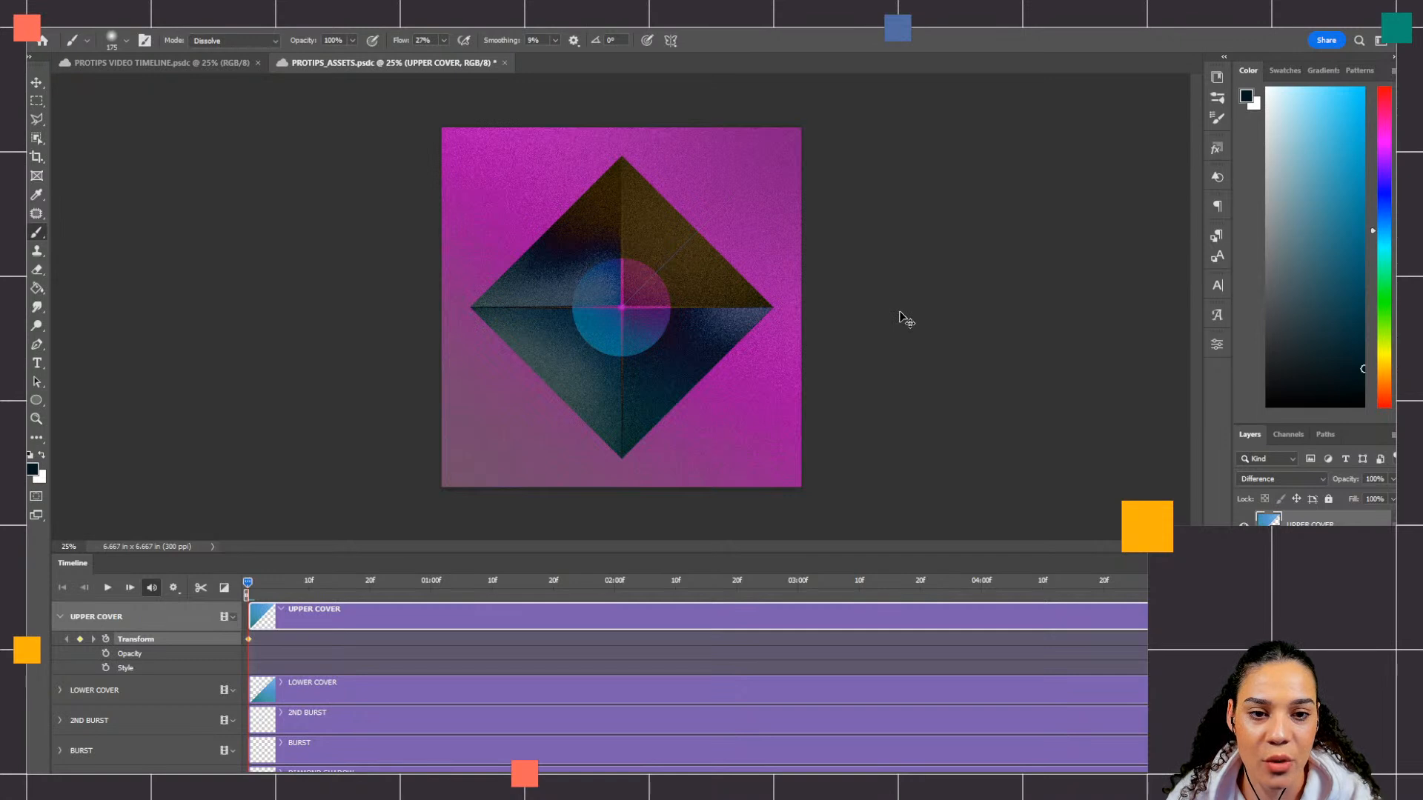
Step: At 01:00f, move UPPER COVER diagonally off the canvas past its upper-left corner, to about X -995 px, Y -1000 px
{"action": "key", "text": "ctrl+minus"}
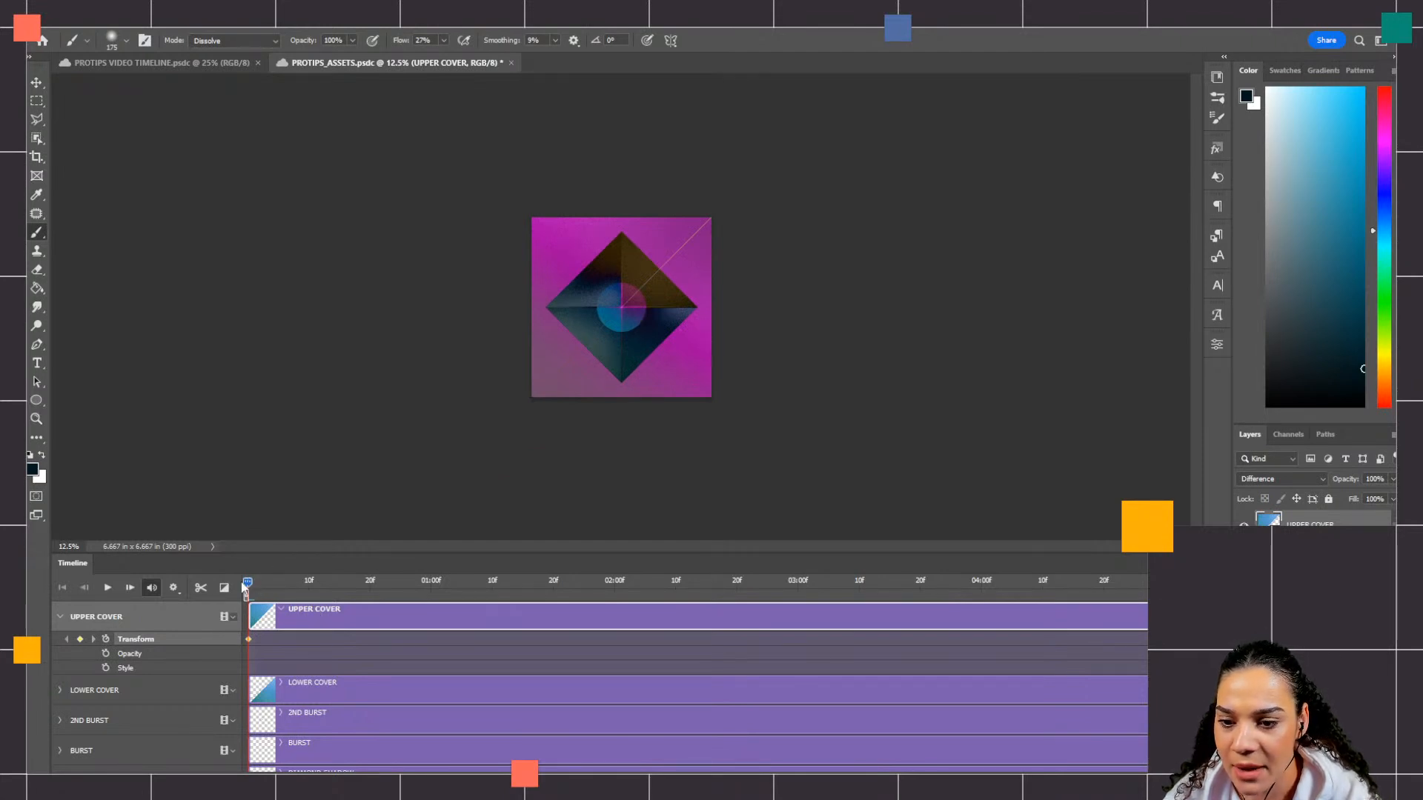
{"action": "left_click_drag", "start_coordinate": [250, 587], "coordinate": [433, 590]}
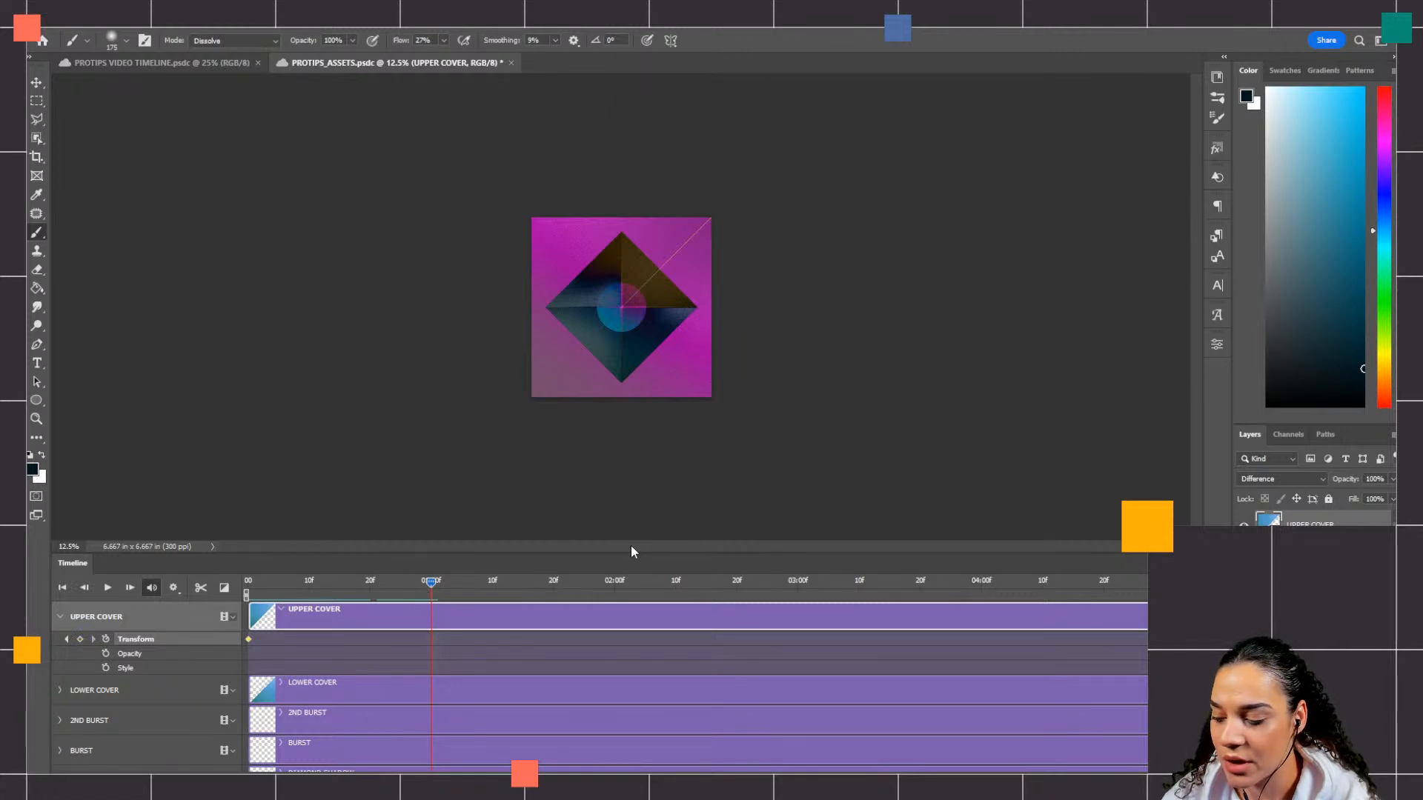
{"action": "key", "text": "ctrl+t"}
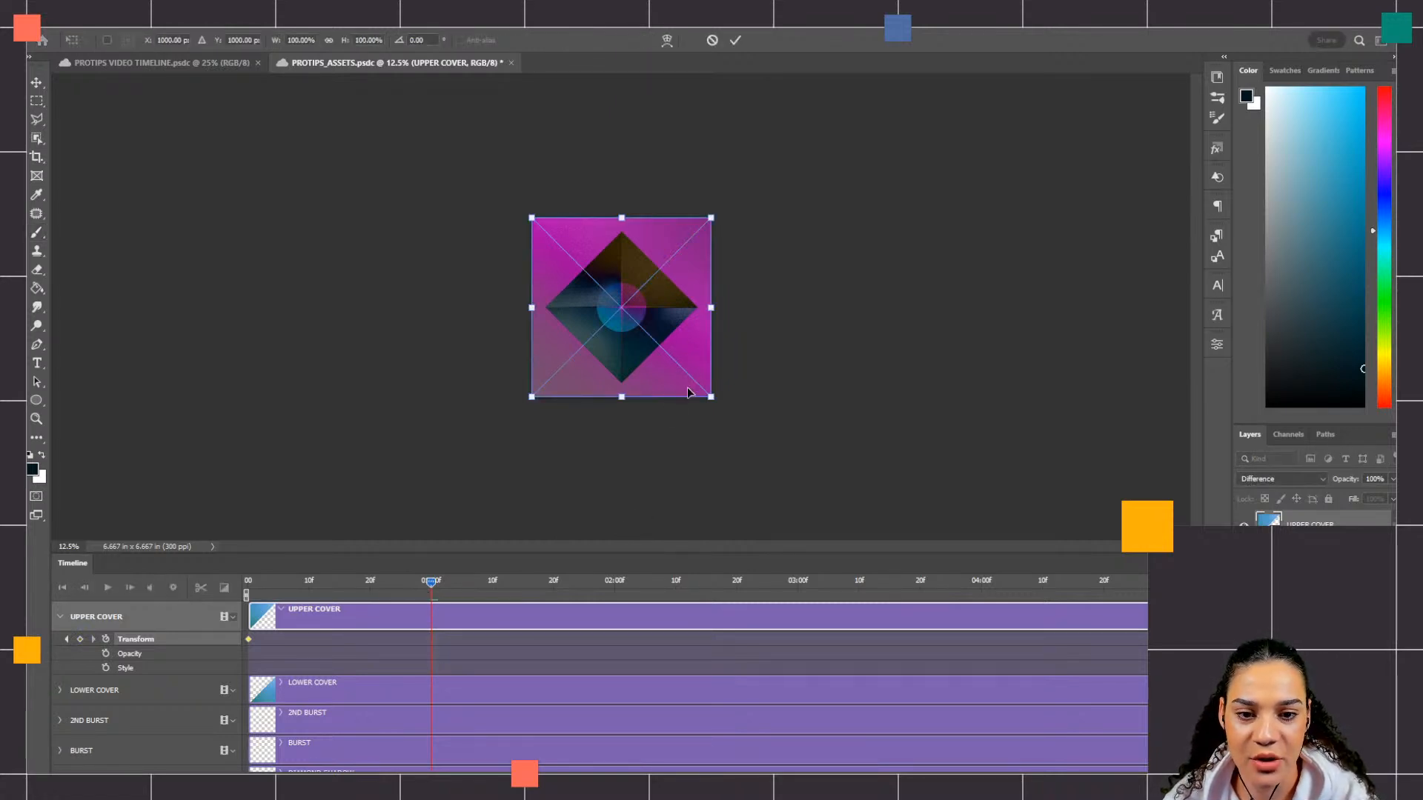
{"action": "left_click_drag", "start_coordinate": [686, 386], "coordinate": [513, 217]}
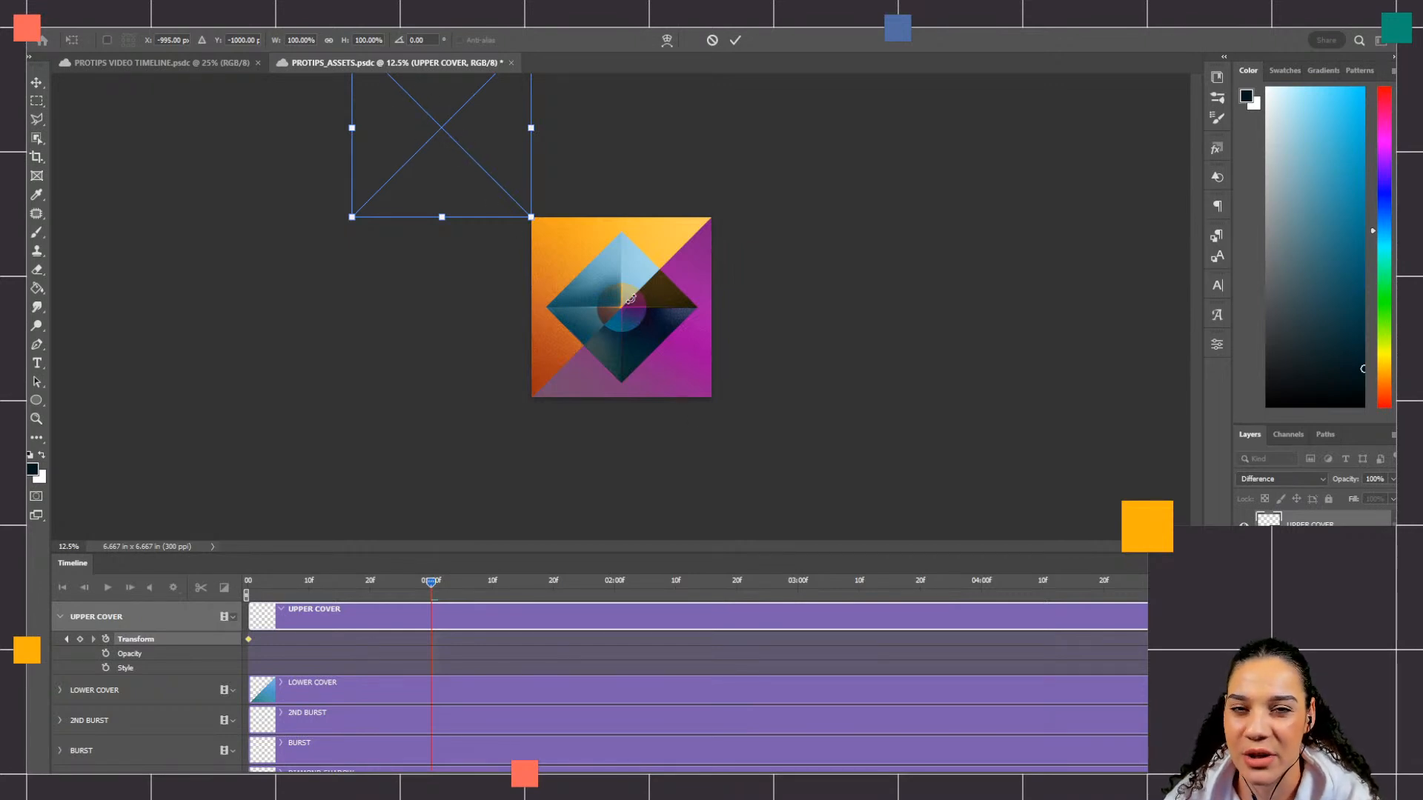
{"action": "key", "text": "Return"}
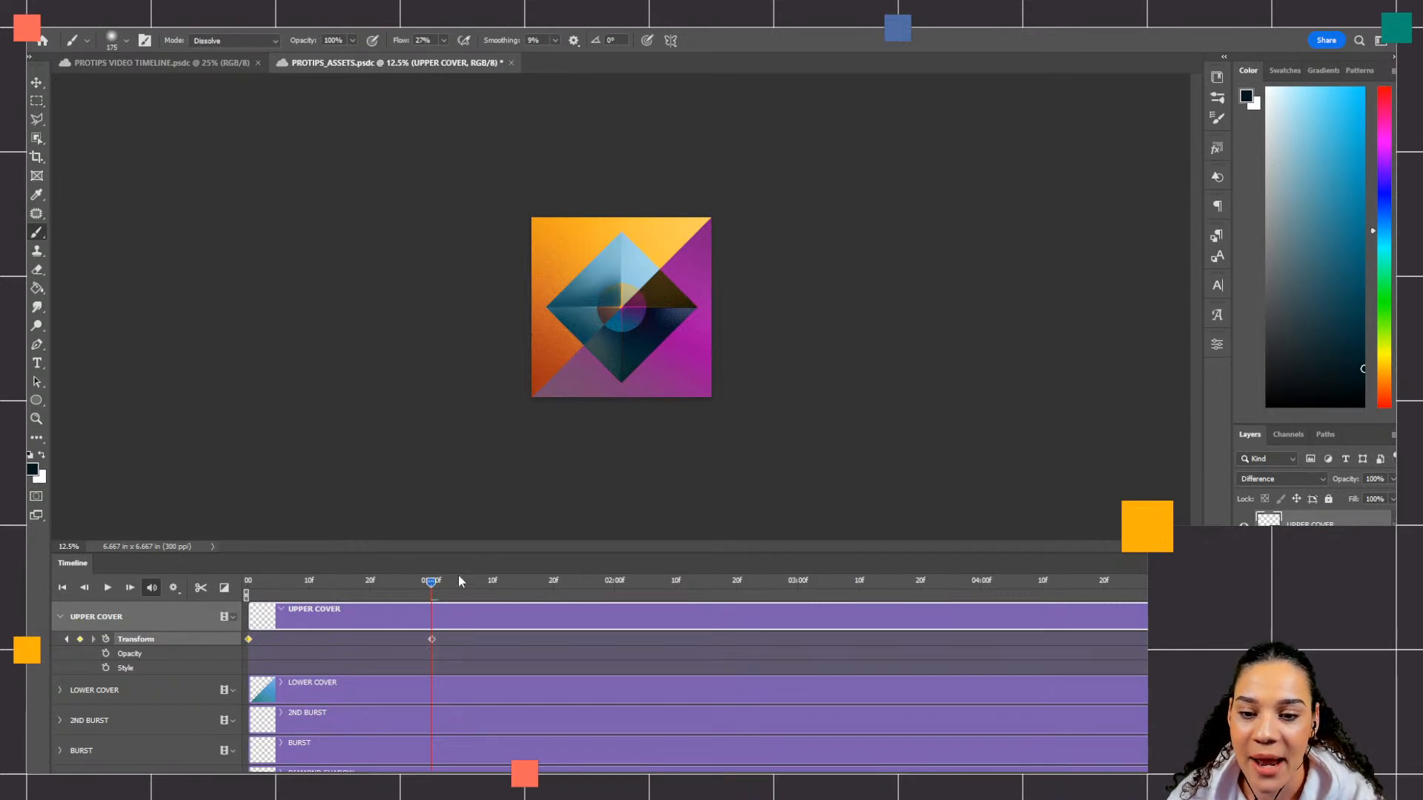
Step: Expand the LOWER COVER track and enable its Transform keyframing with a keyframe at the start of the timeline
{"action": "left_click", "coordinate": [60, 690]}
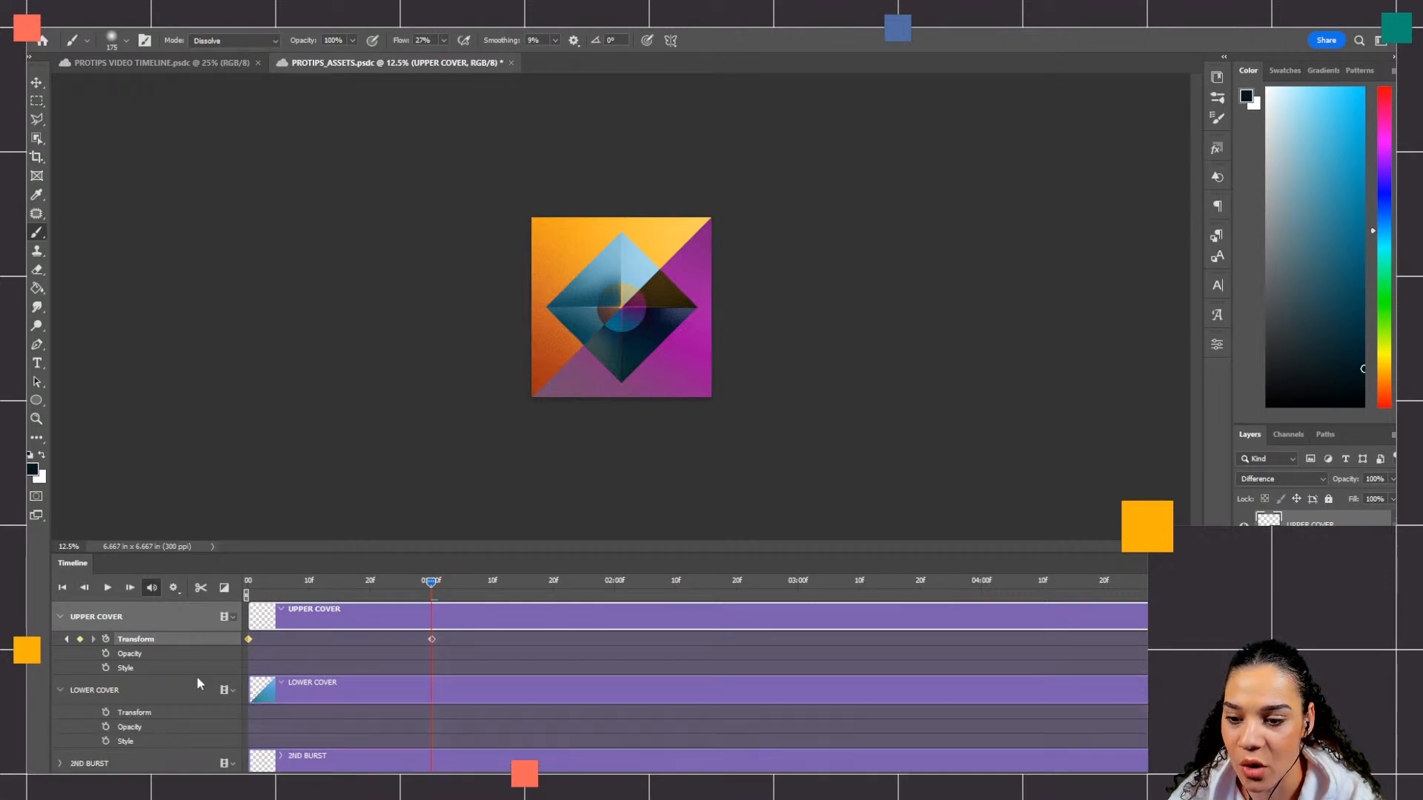
{"action": "scroll", "coordinate": [445, 674], "scroll_direction": "down", "scroll_amount": 1}
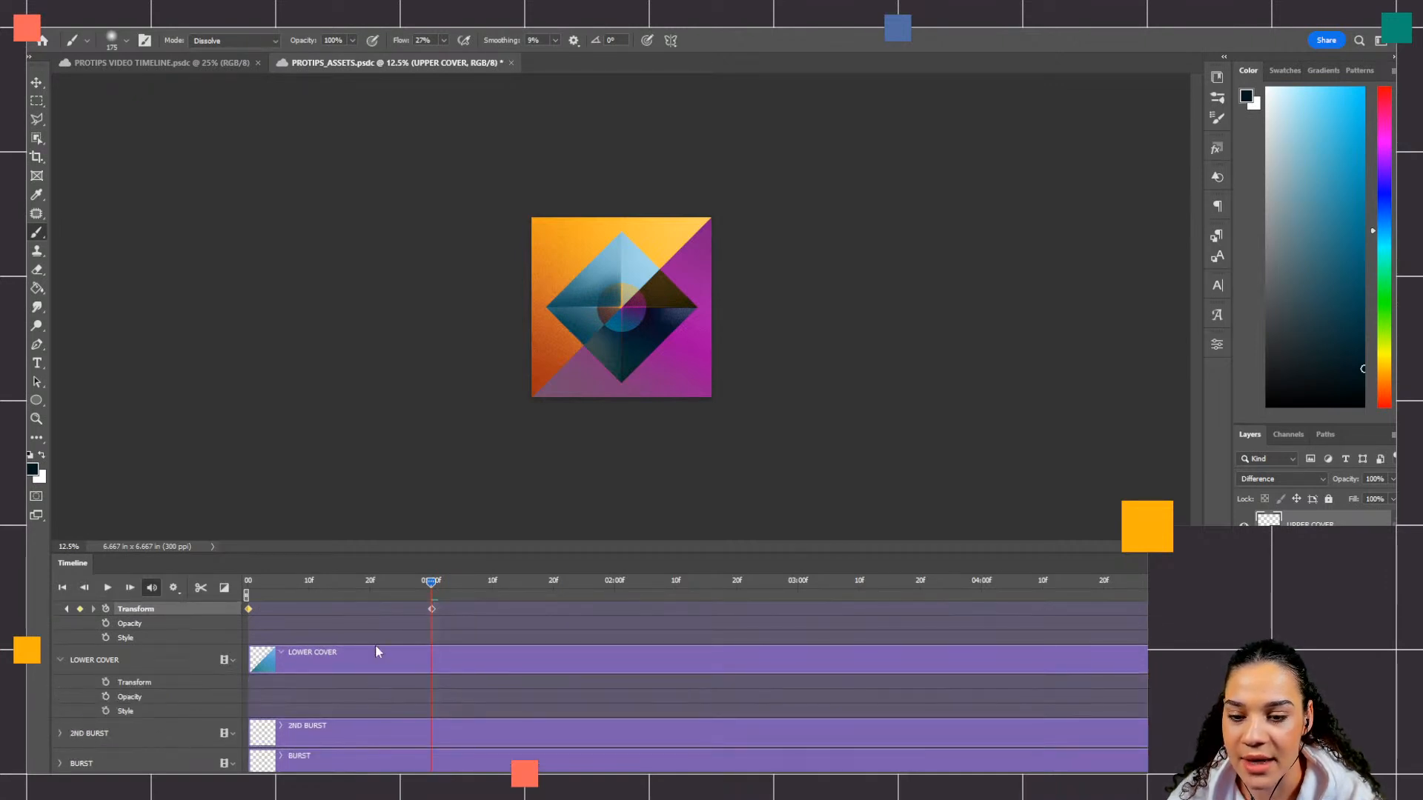
{"action": "left_click_drag", "start_coordinate": [431, 579], "coordinate": [248, 607]}
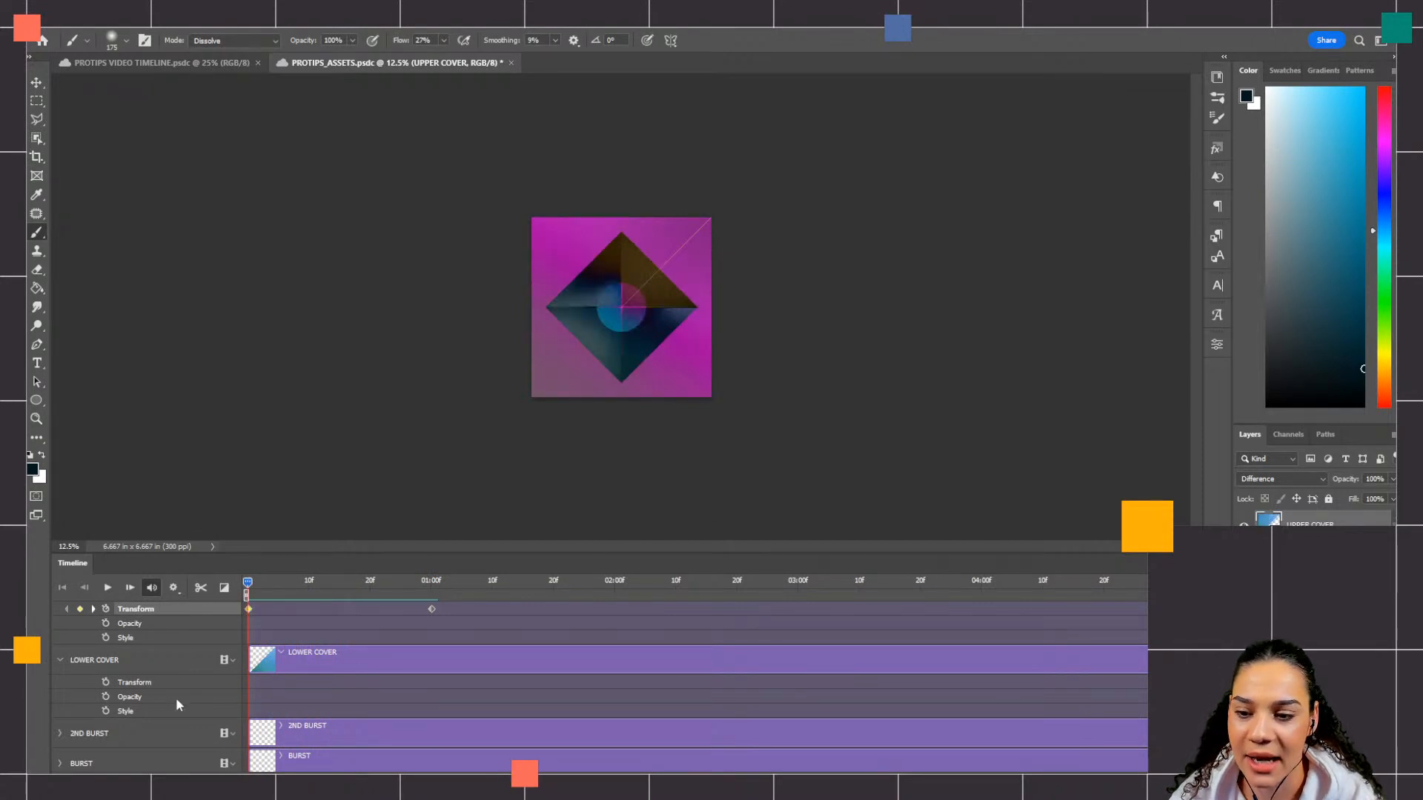
{"action": "left_click", "coordinate": [106, 684]}
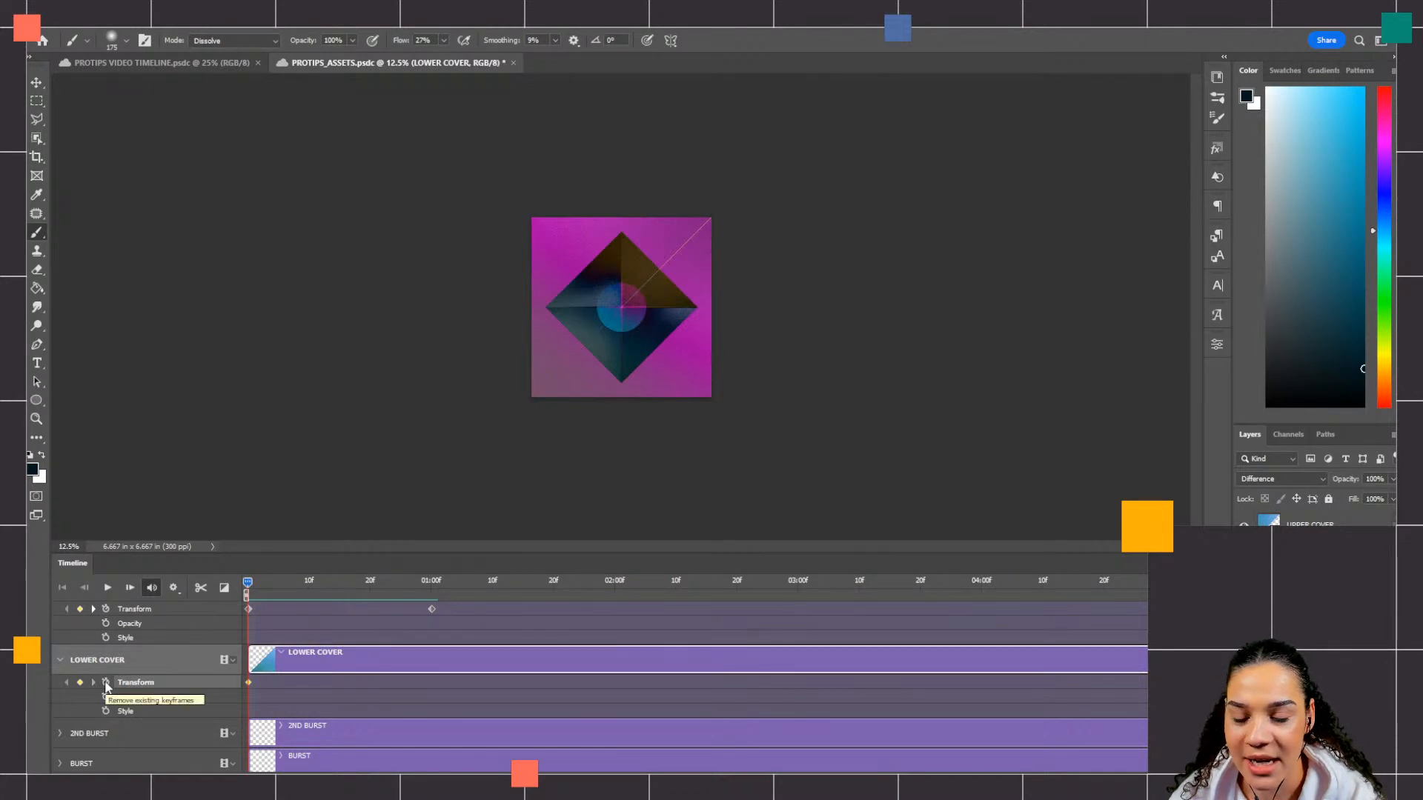
Step: At 01:00f, move LOWER COVER diagonally off the canvas past its lower-right corner, to X 3000 px, Y 3000 px
{"action": "left_click_drag", "start_coordinate": [248, 583], "coordinate": [413, 589]}
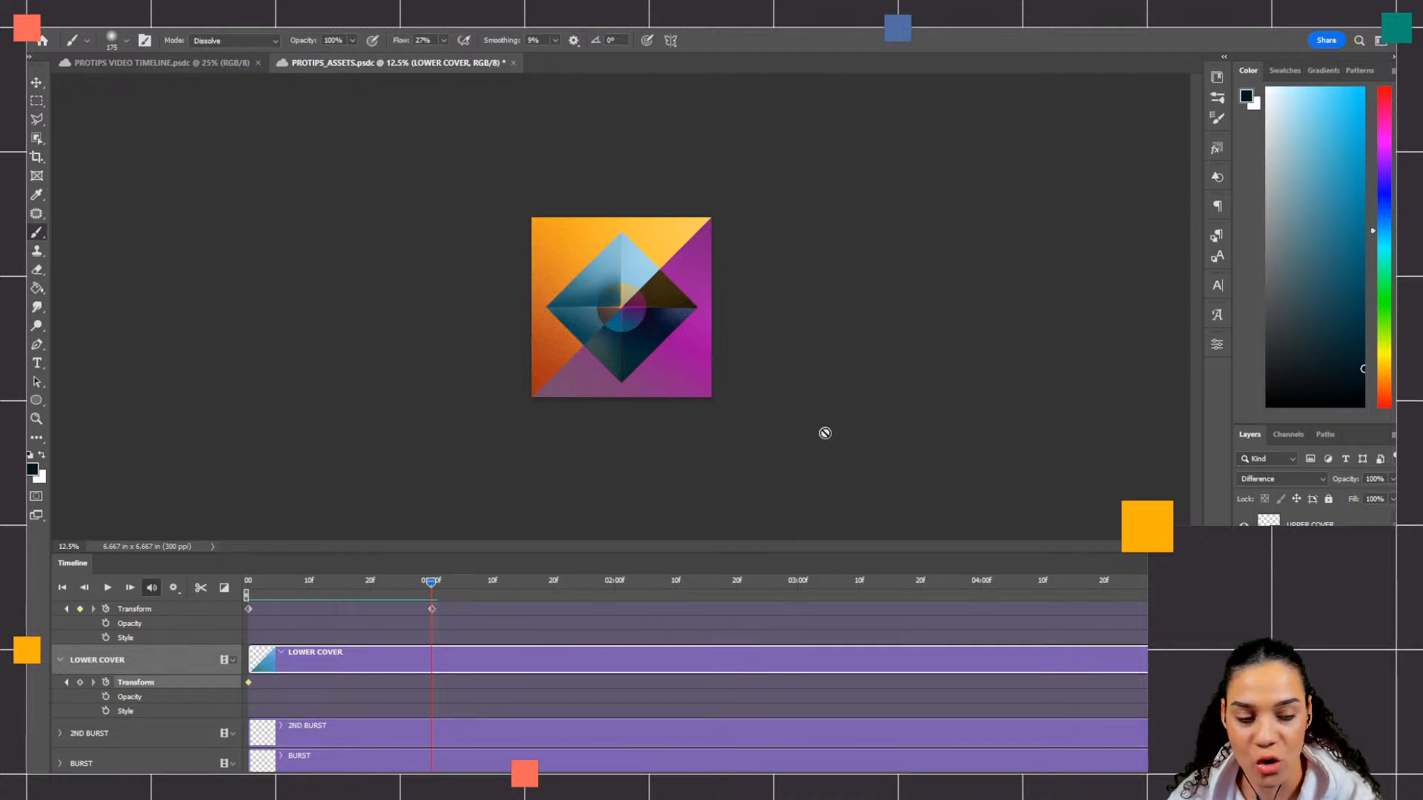
{"action": "key", "text": "ctrl+t"}
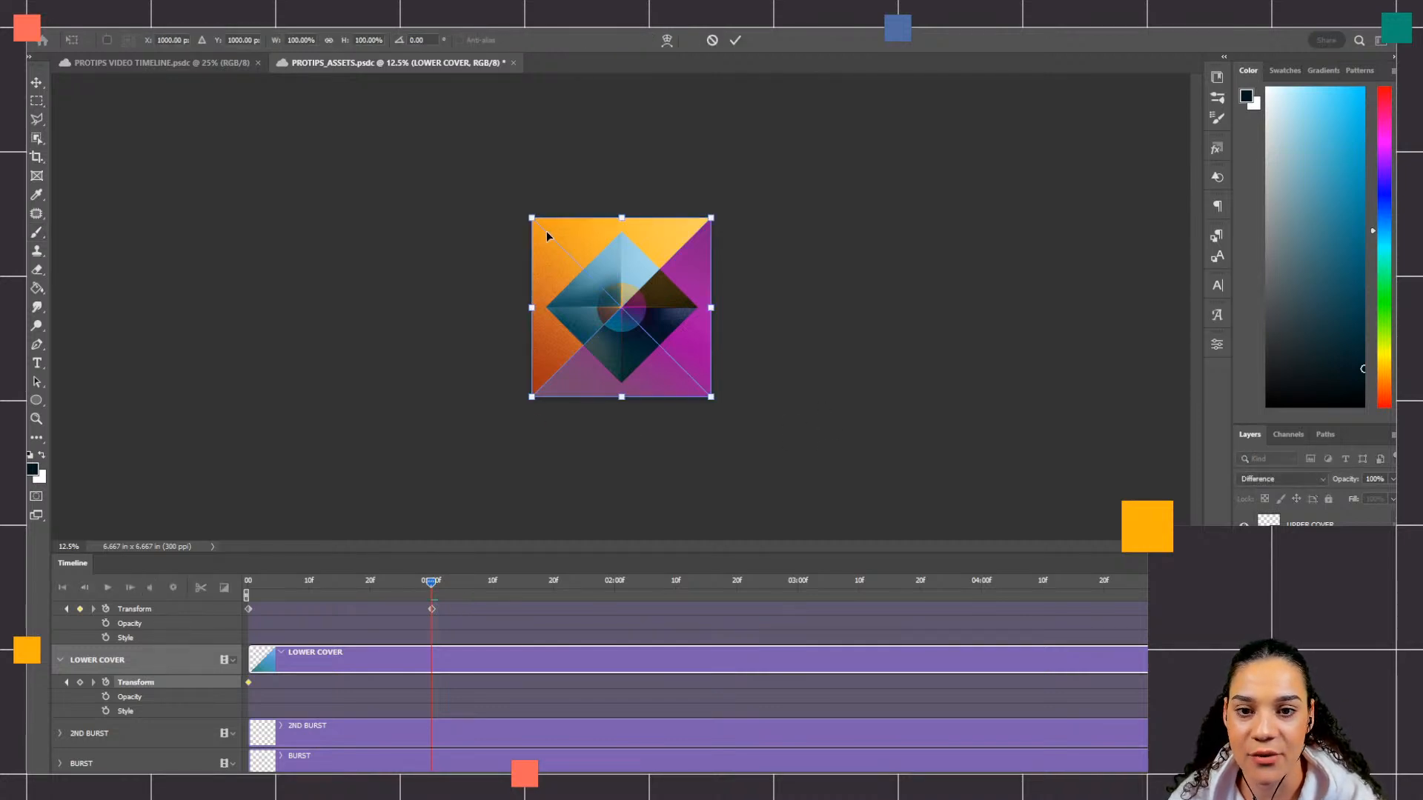
{"action": "left_click_drag", "start_coordinate": [539, 226], "coordinate": [725, 412]}
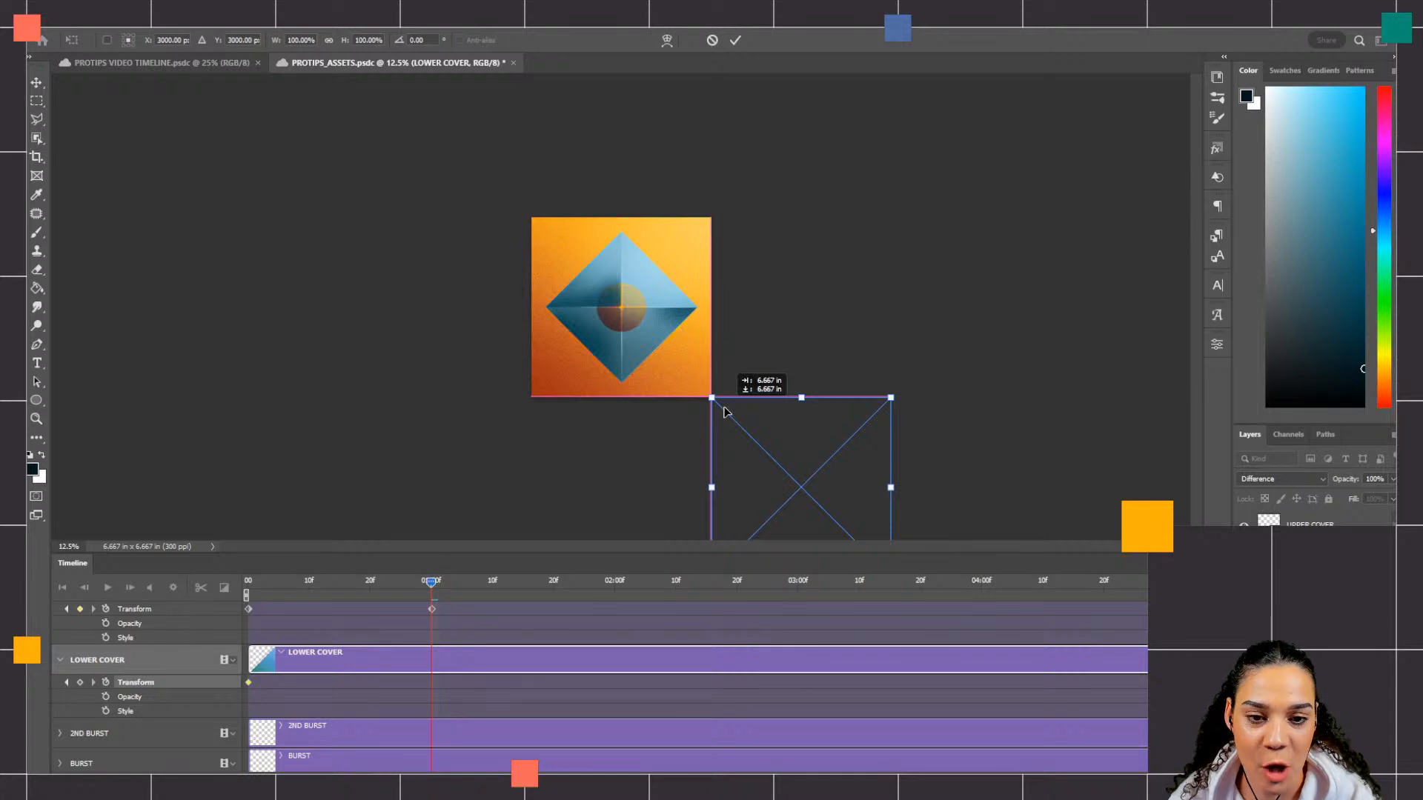
{"action": "left_click_drag", "start_coordinate": [725, 412], "coordinate": [725, 412]}
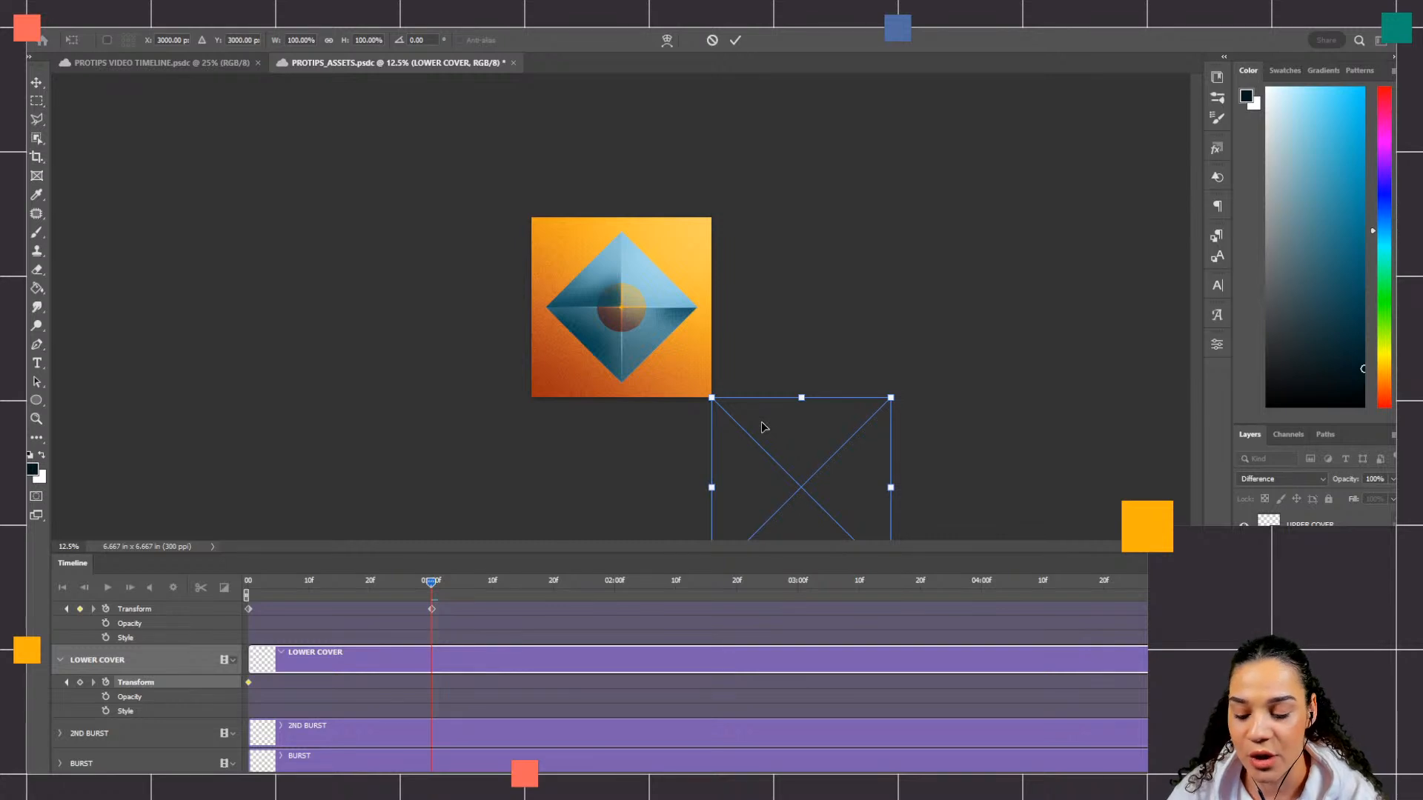
{"action": "key", "text": "Return"}
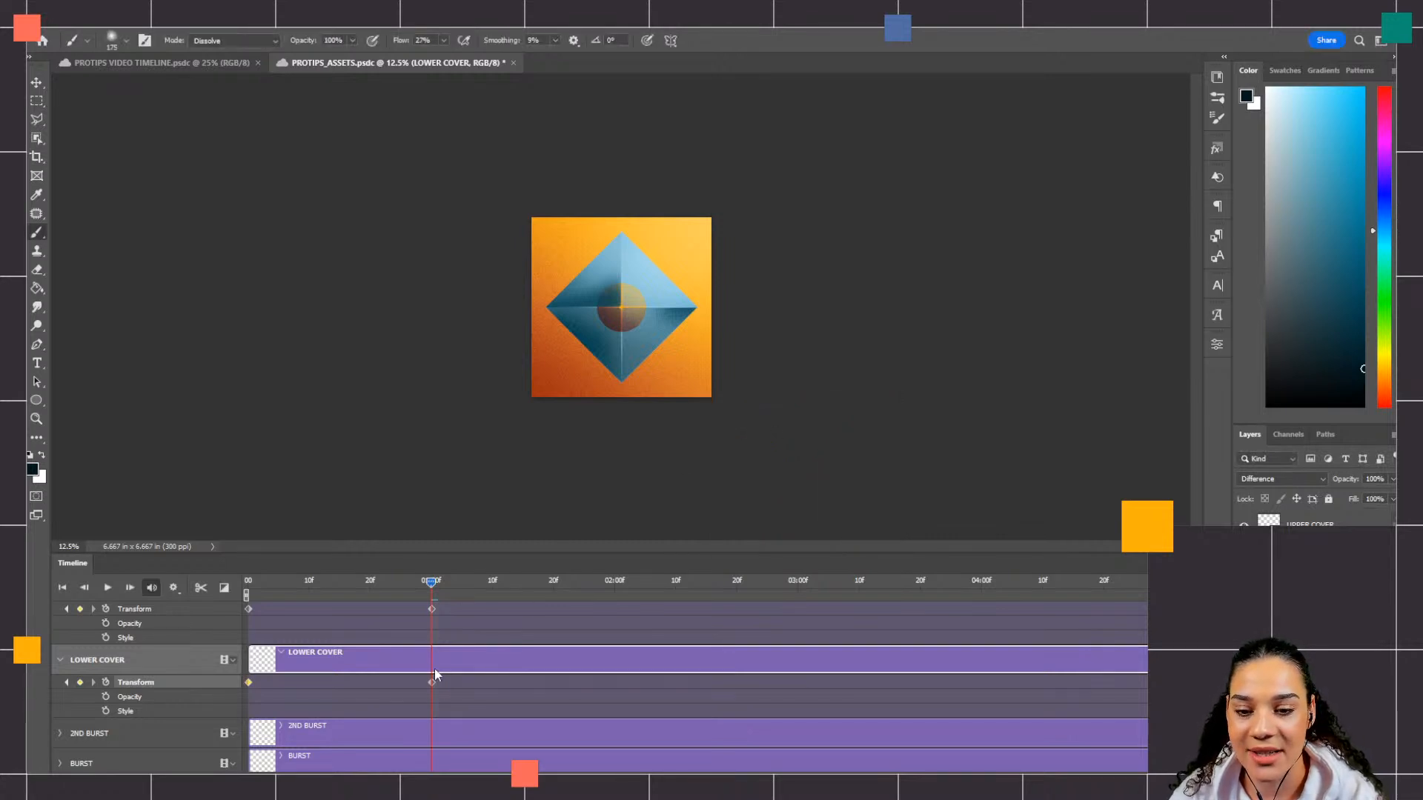
Step: Play the animation from the start to preview both covers sliding off the canvas, and stop playback
{"action": "left_click_drag", "start_coordinate": [432, 585], "coordinate": [198, 596]}
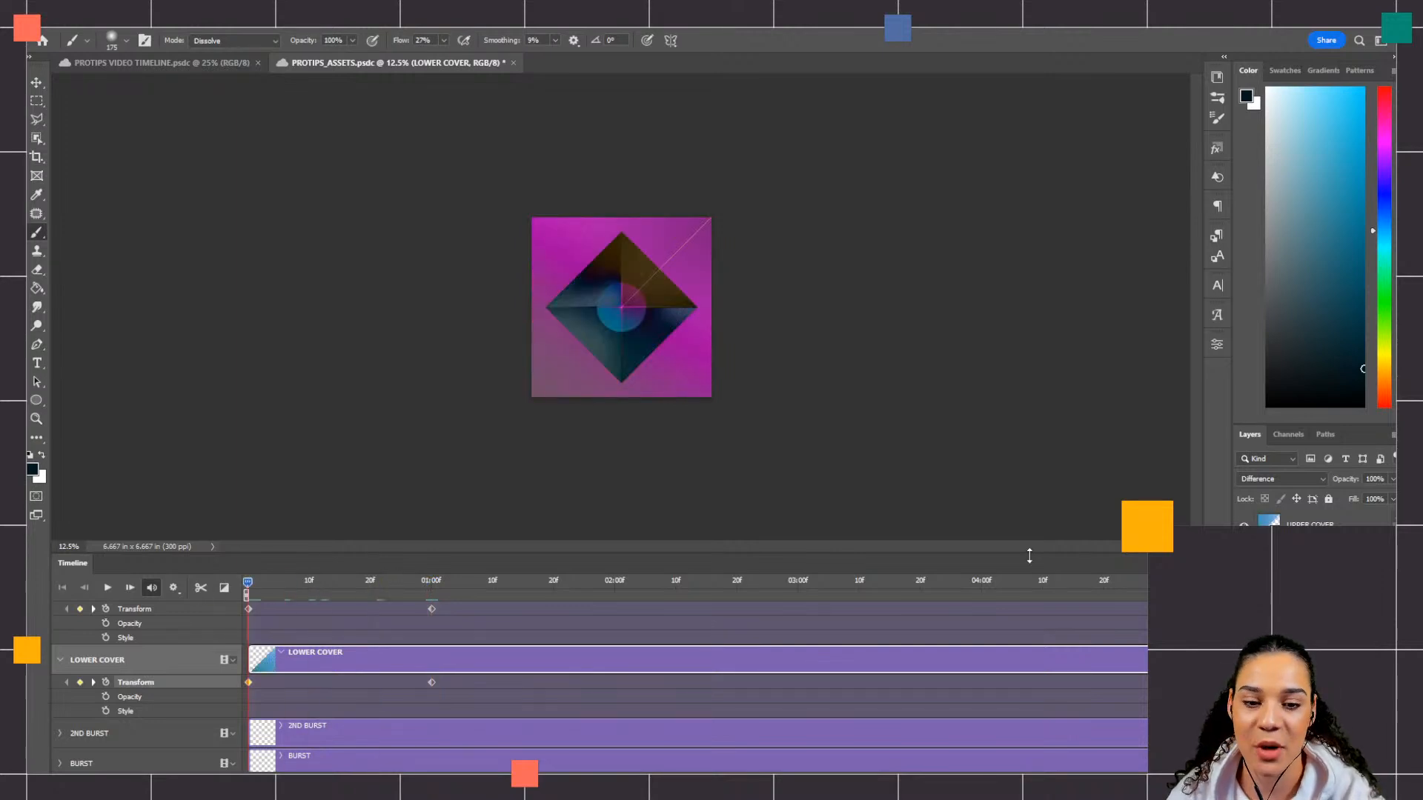
{"action": "key", "text": "space"}
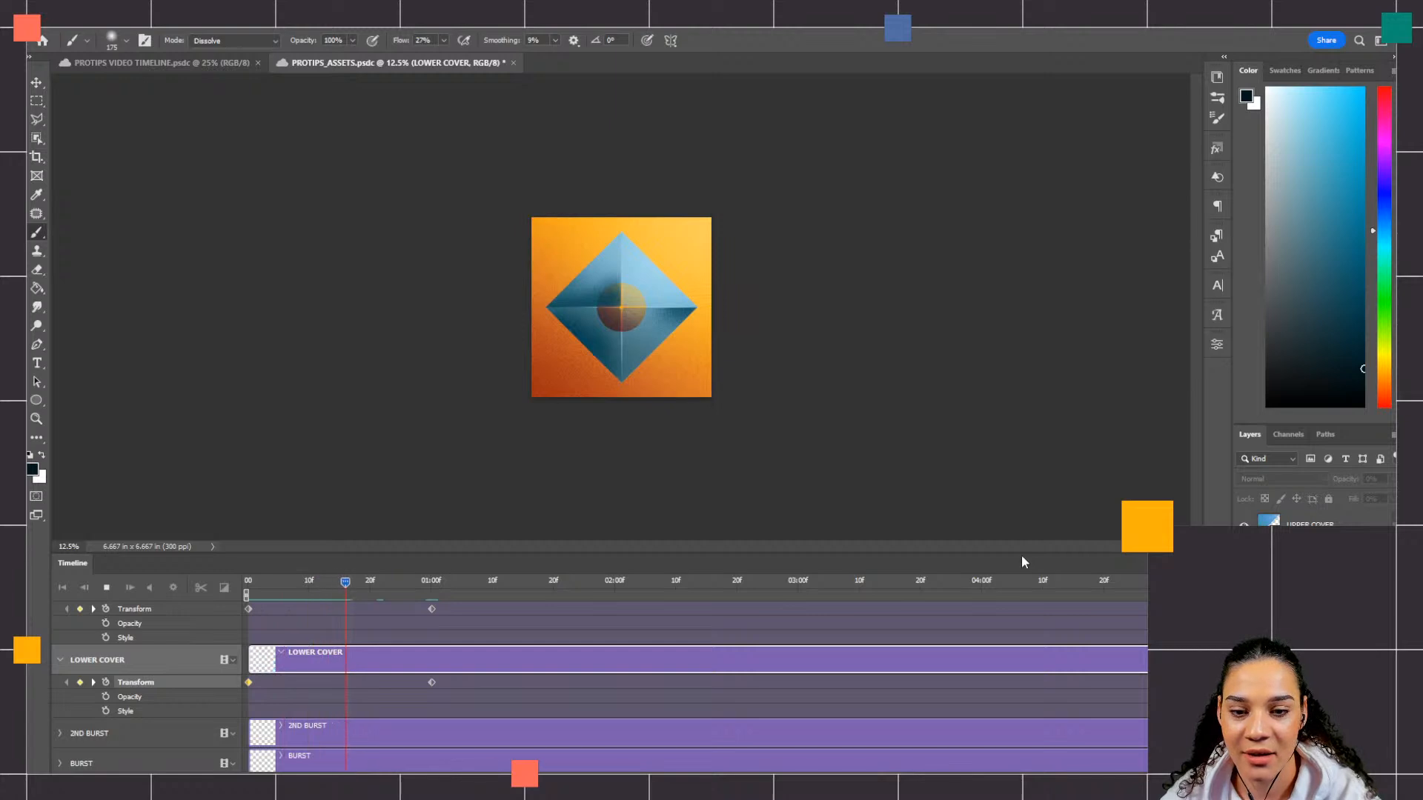
{"action": "key", "text": "space"}
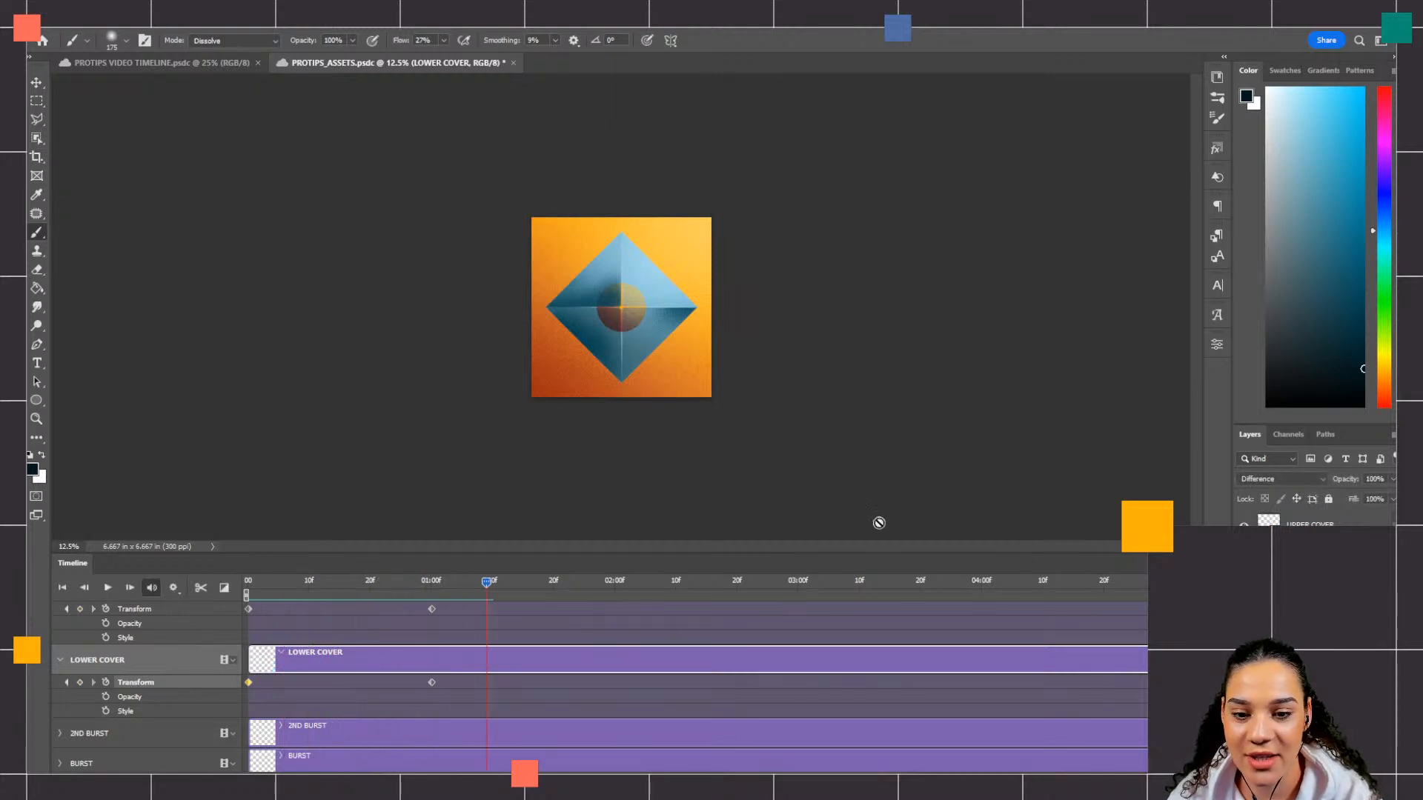
Step: Add a Style keyframe to UPPER COVER at 01:20f and set its blending mode to Normal
{"action": "left_click_drag", "start_coordinate": [486, 584], "coordinate": [677, 652]}
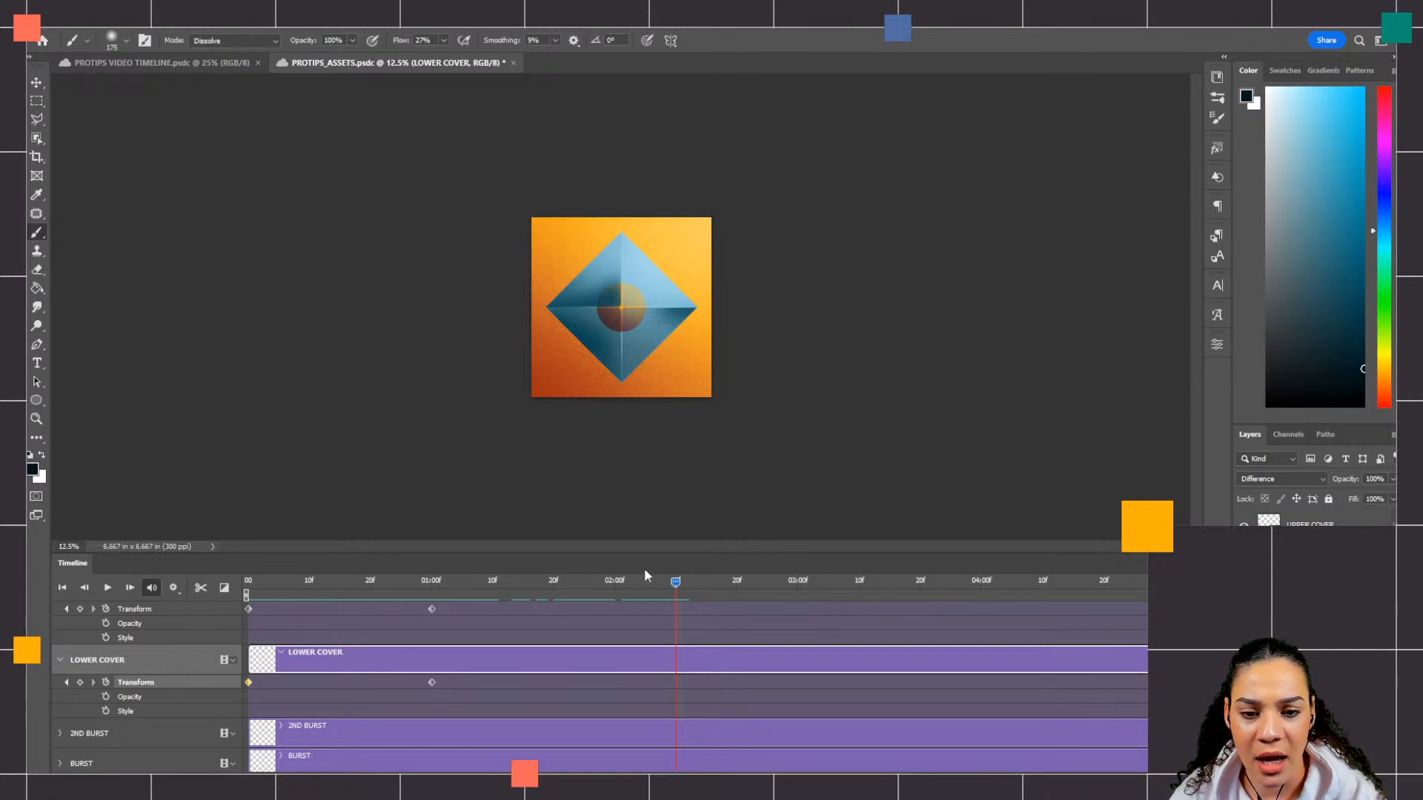
{"action": "left_click_drag", "start_coordinate": [673, 580], "coordinate": [557, 589]}
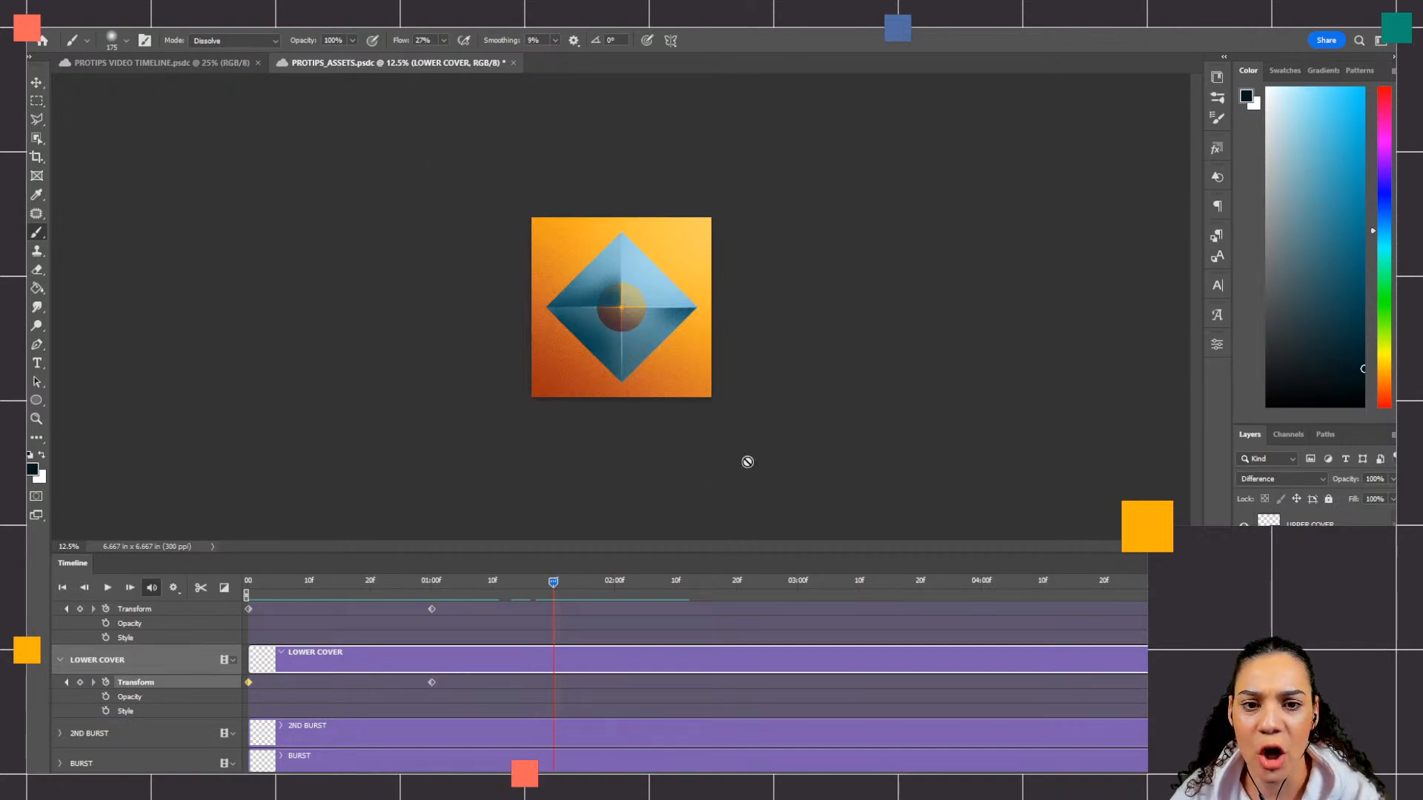
{"action": "left_click", "coordinate": [106, 638]}
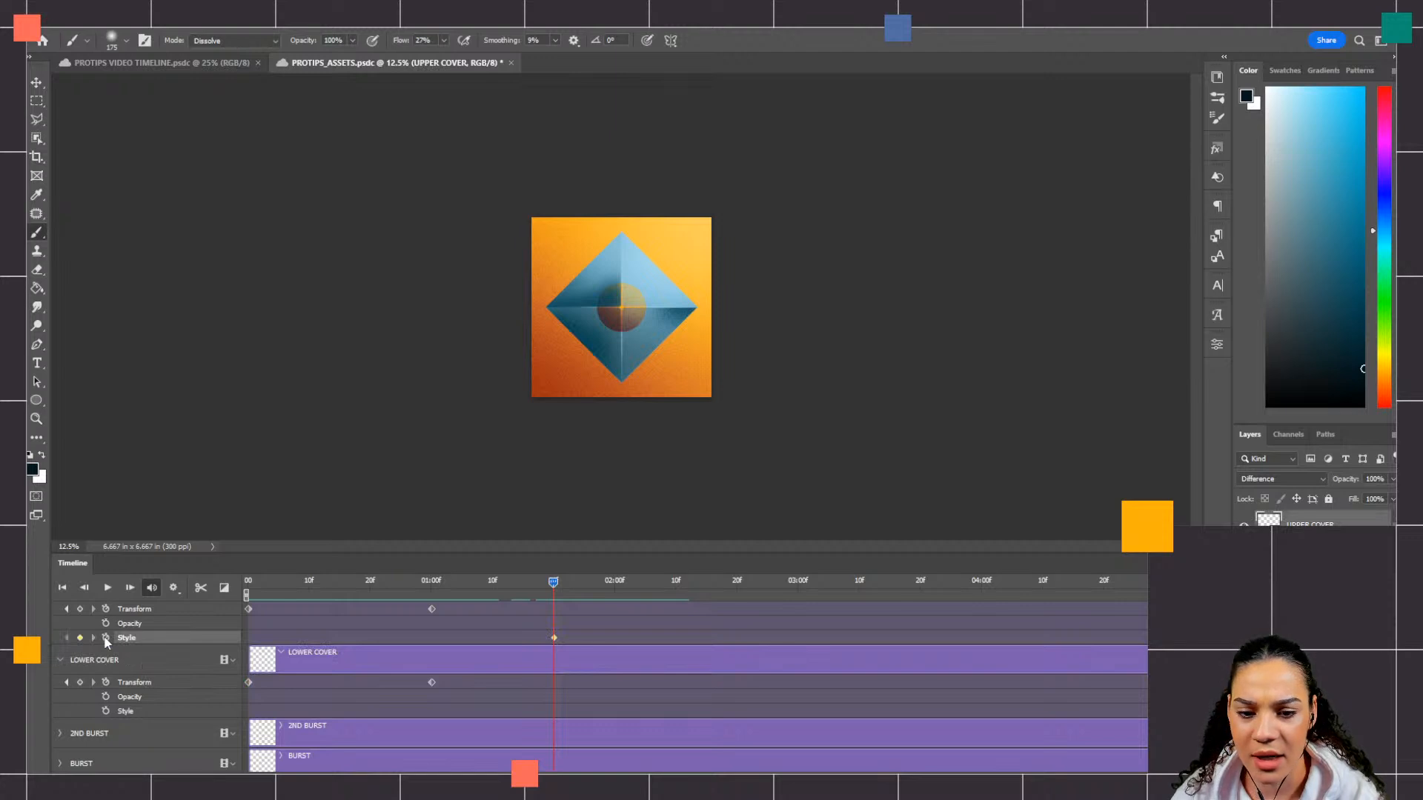
{"action": "left_click", "coordinate": [1304, 482]}
{"action": "left_click", "coordinate": [1277, 444]}
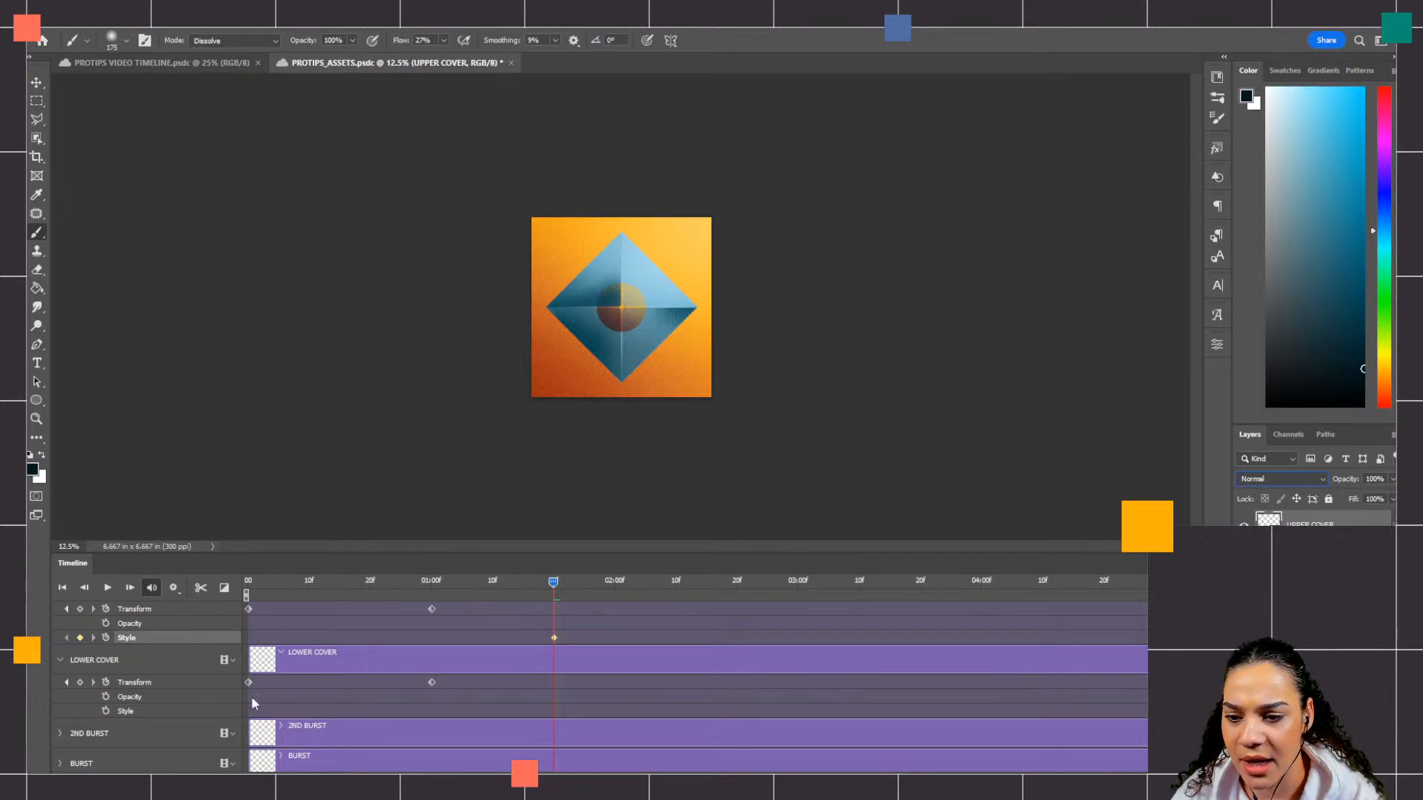
Step: Add a Style keyframe to LOWER COVER at 01:20f and set its blending mode to Normal
{"action": "left_click", "coordinate": [144, 666]}
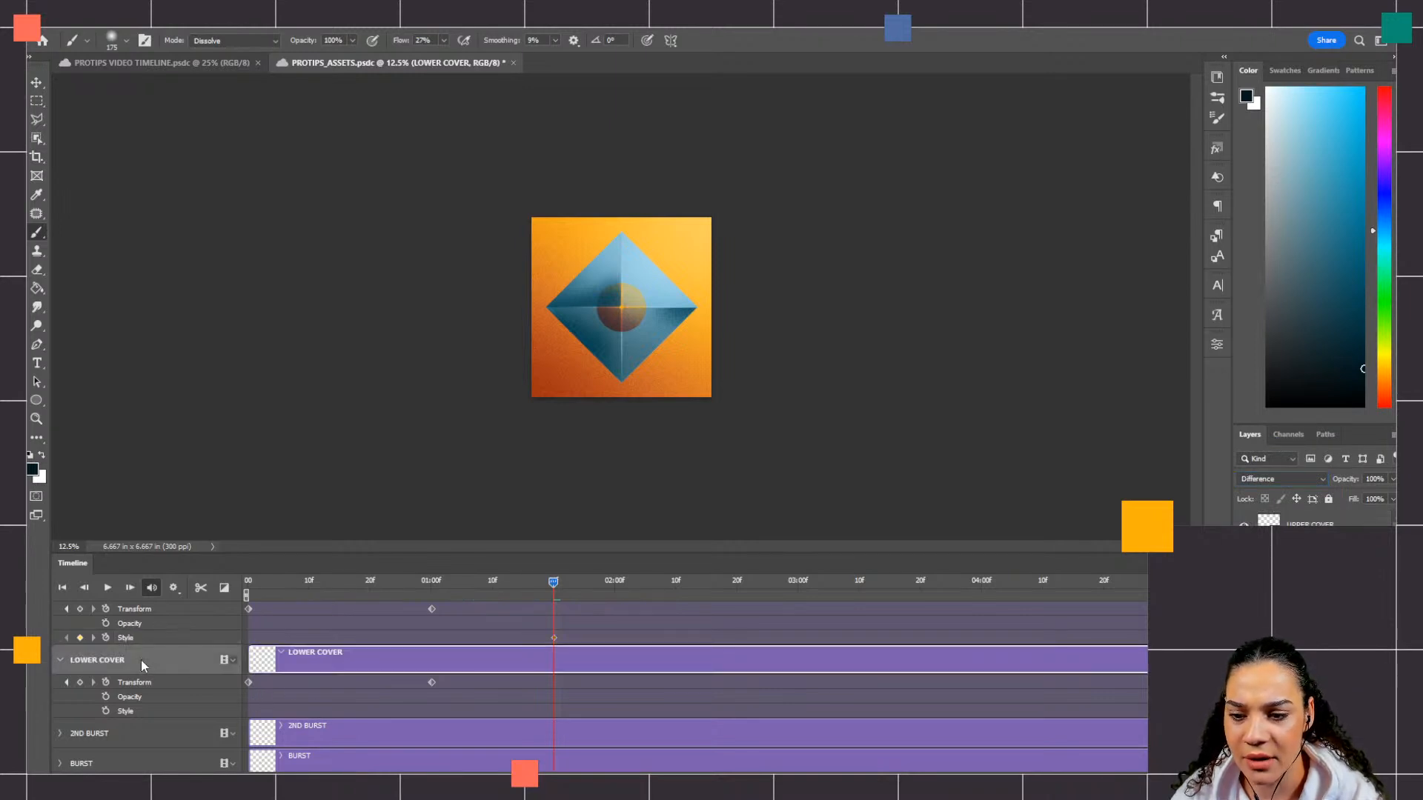
{"action": "left_click", "coordinate": [106, 710]}
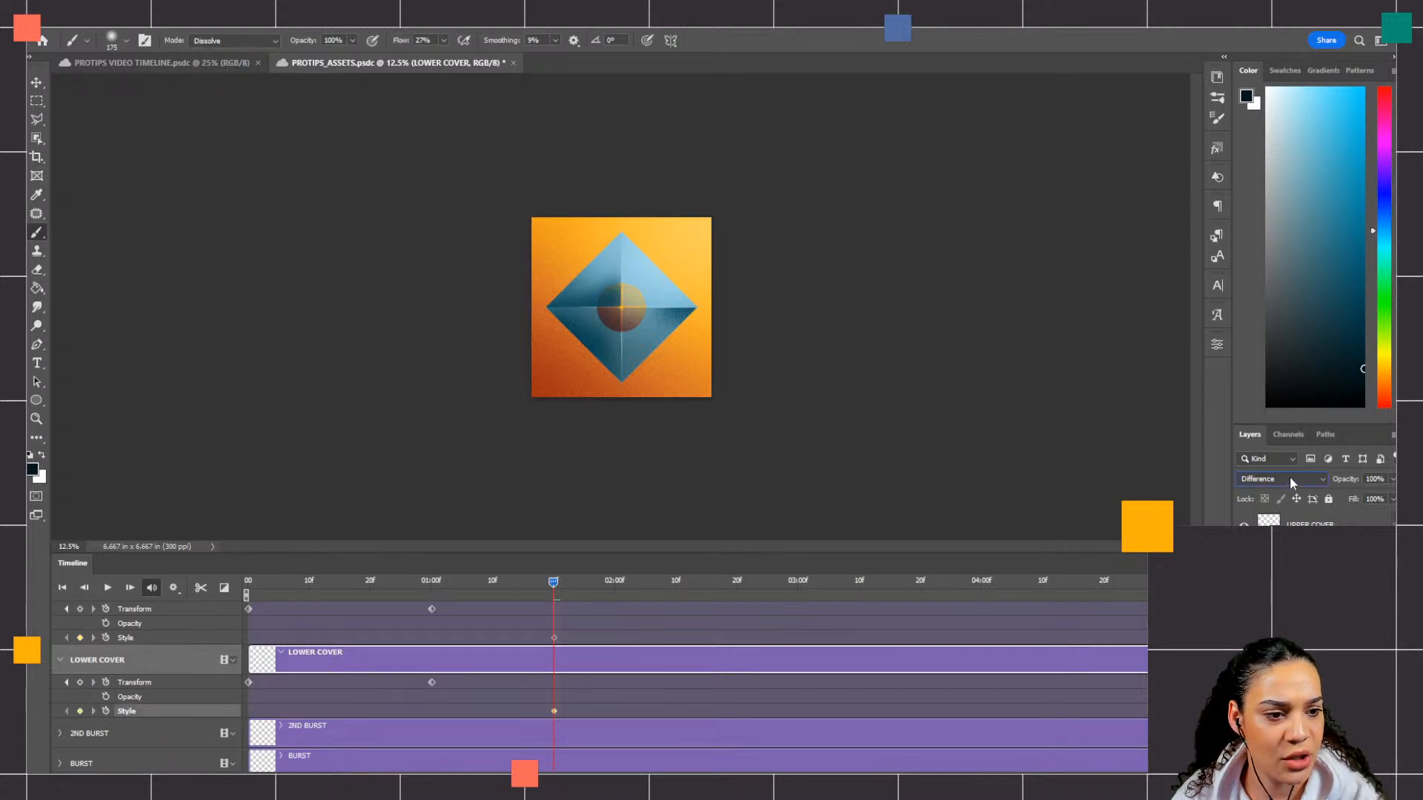
{"action": "left_click", "coordinate": [1289, 477]}
{"action": "left_click", "coordinate": [1274, 443]}
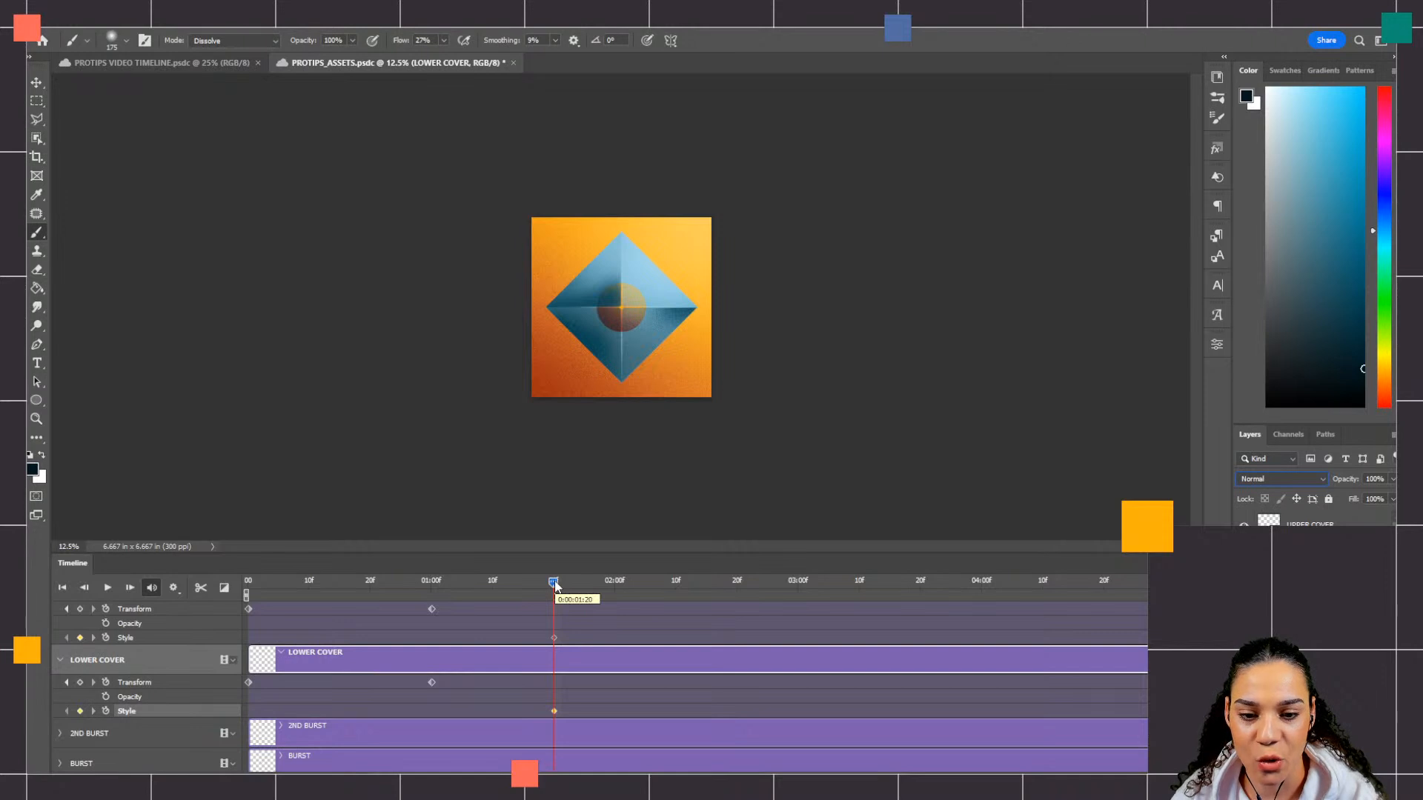
Step: Move the playhead to 01:25f and add a Transform keyframe to UPPER COVER there
{"action": "left_click_drag", "start_coordinate": [555, 586], "coordinate": [586, 585]}
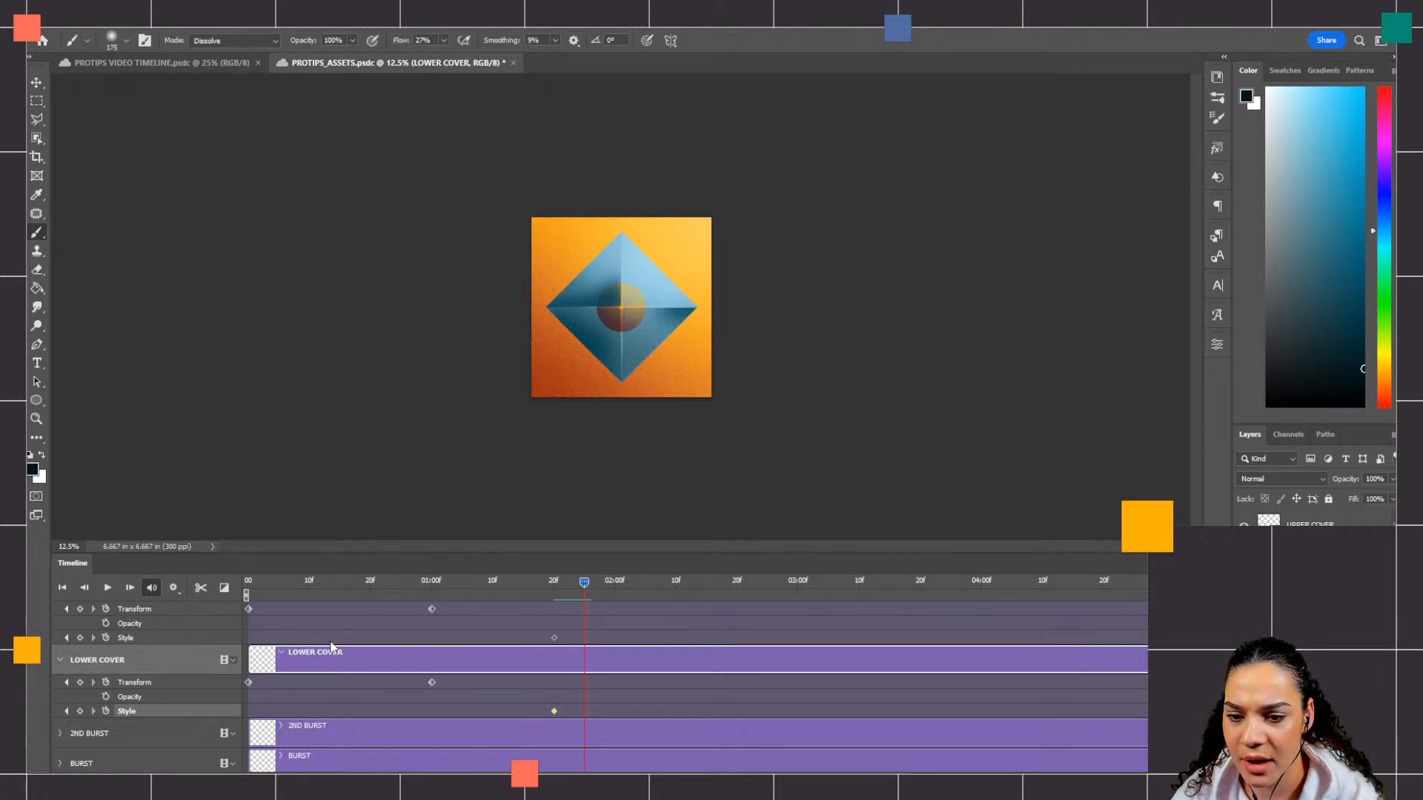
{"action": "scroll", "coordinate": [331, 641], "scroll_direction": "up", "scroll_amount": 1}
{"action": "left_click", "coordinate": [108, 613]}
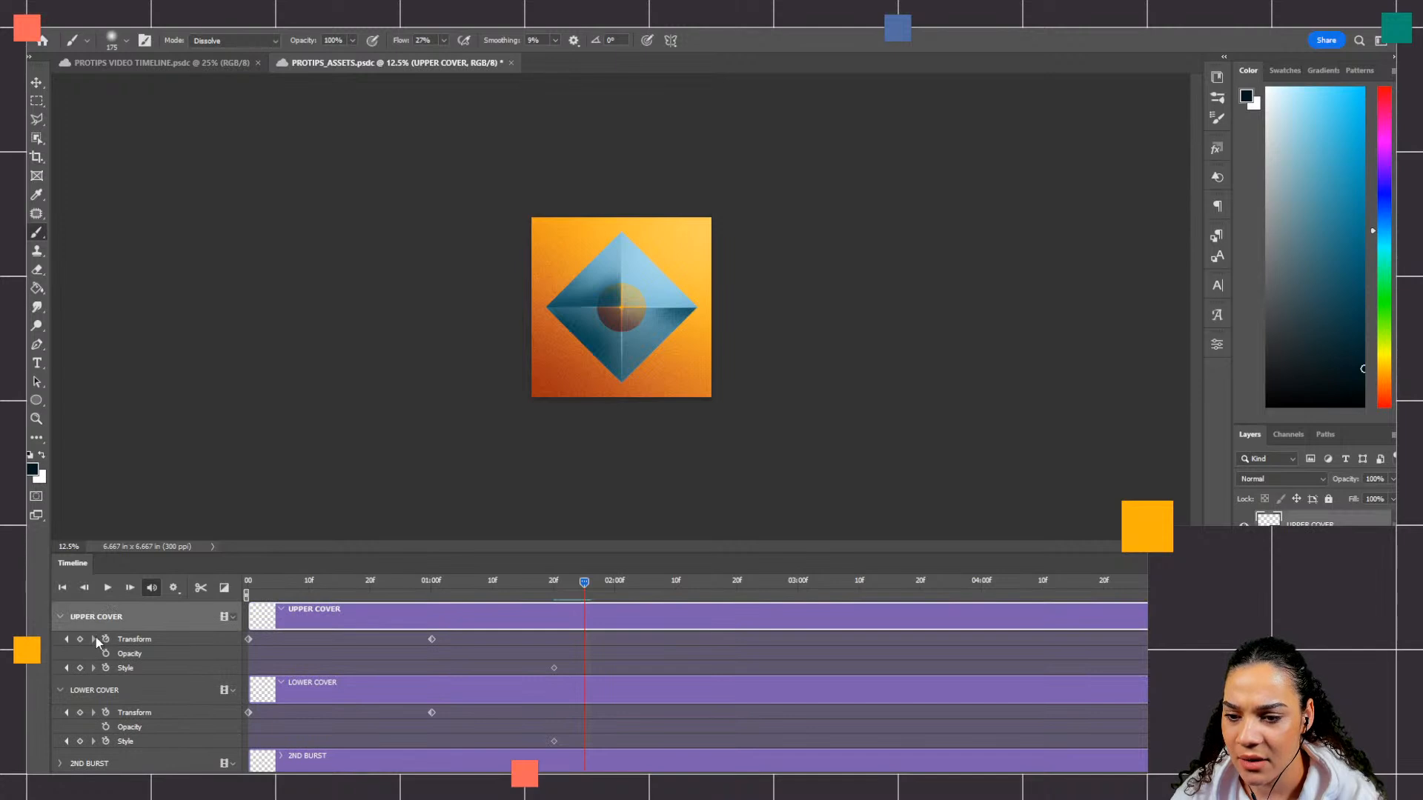
{"action": "left_click", "coordinate": [106, 638]}
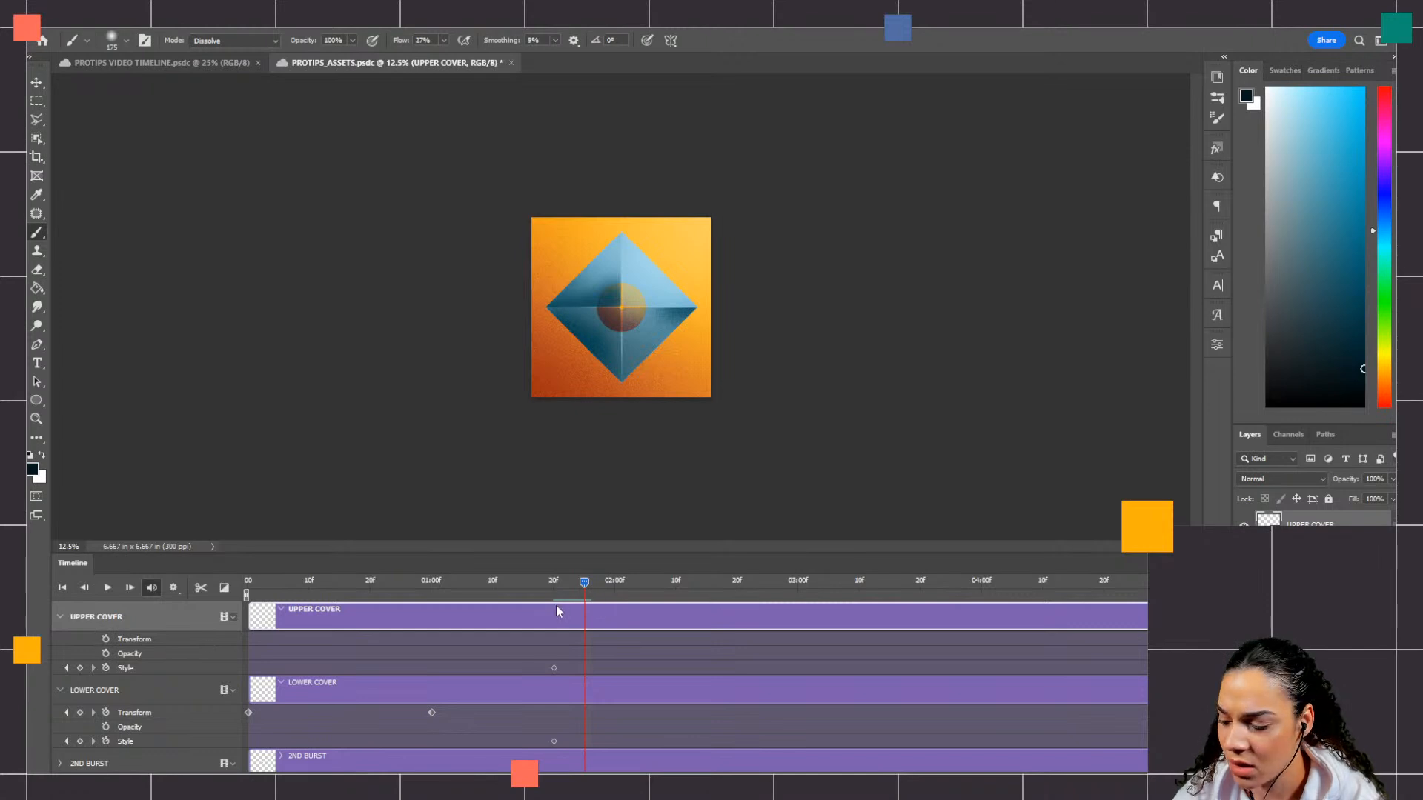
{"action": "left_click_drag", "start_coordinate": [584, 582], "coordinate": [578, 583]}
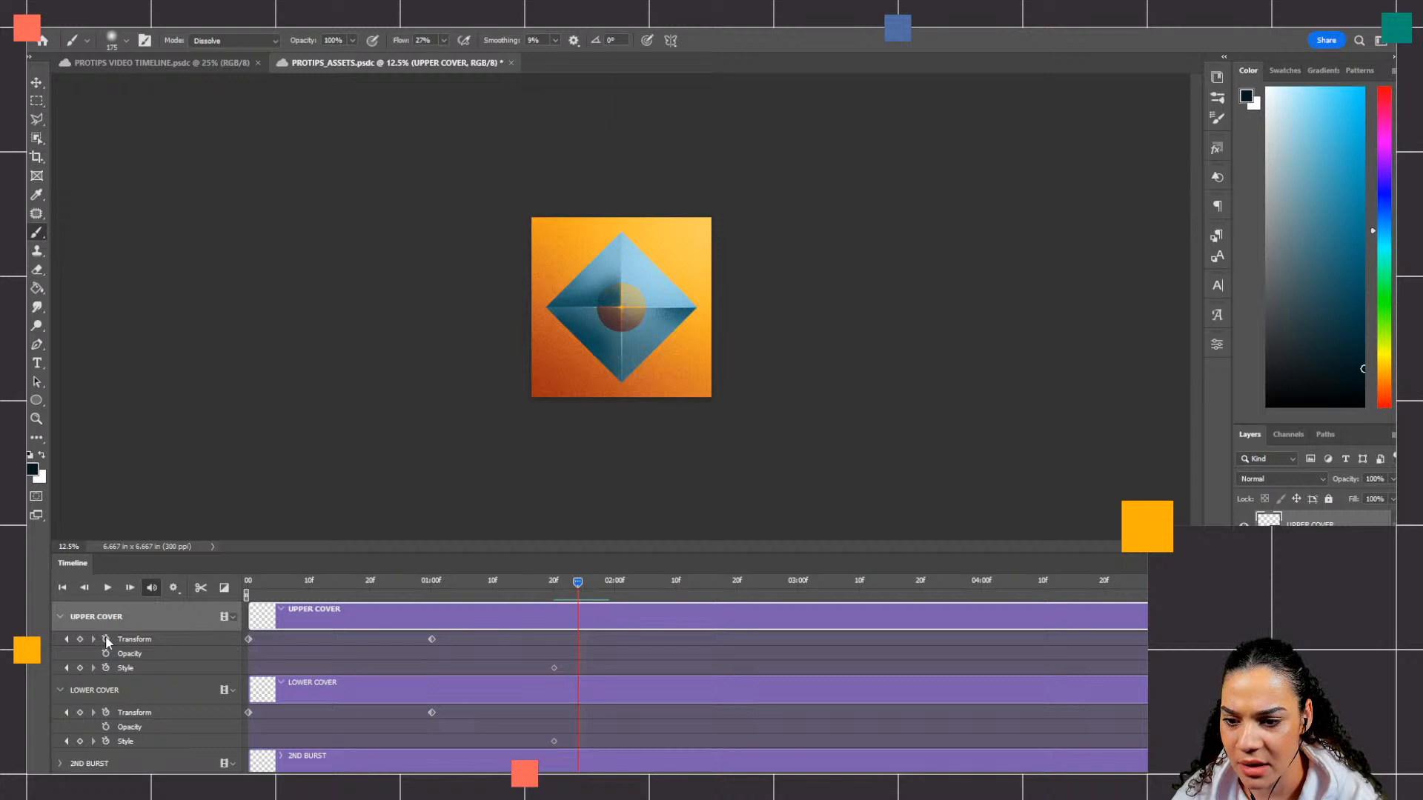
{"action": "key", "text": "ctrl+z"}
{"action": "left_click_drag", "start_coordinate": [575, 585], "coordinate": [584, 585]}
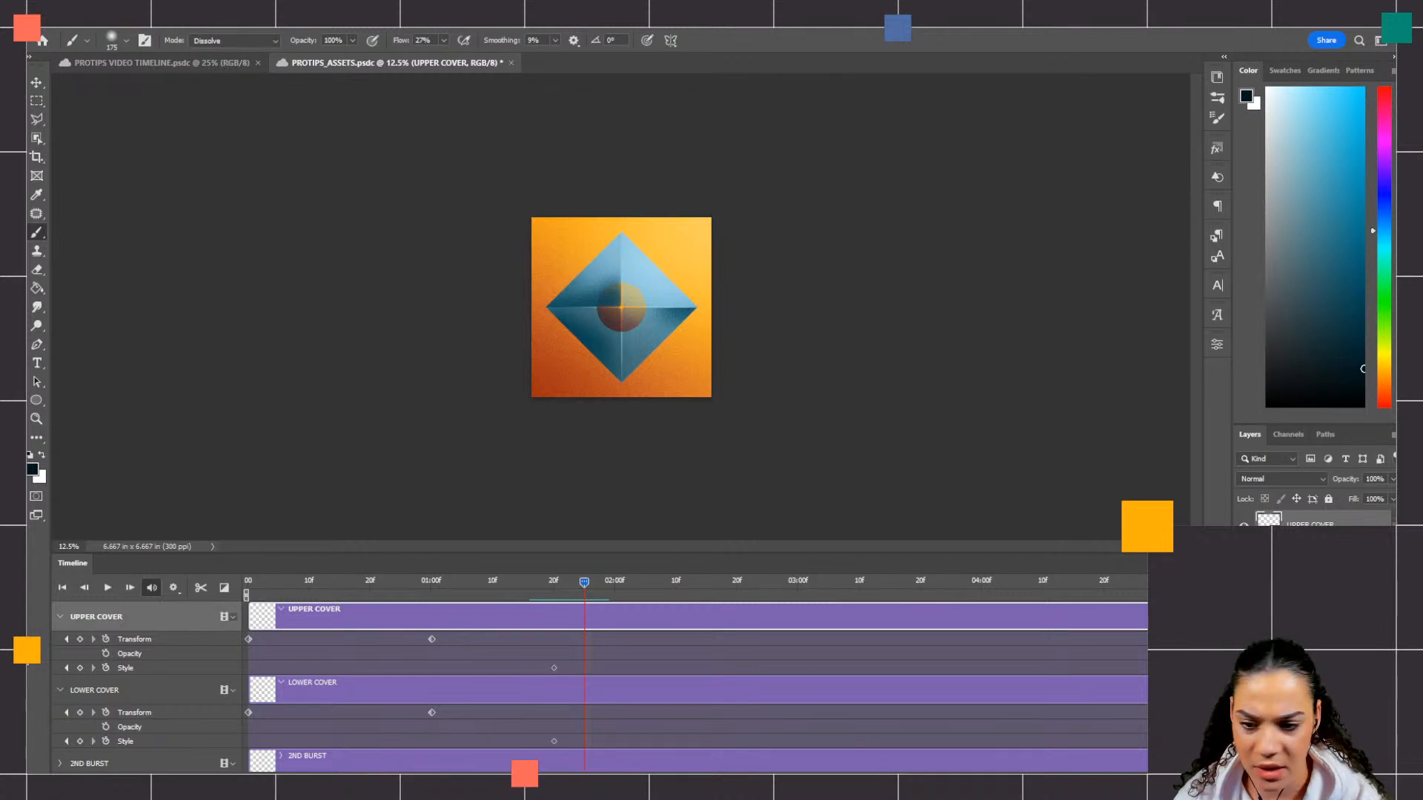
{"action": "left_click", "coordinate": [80, 639]}
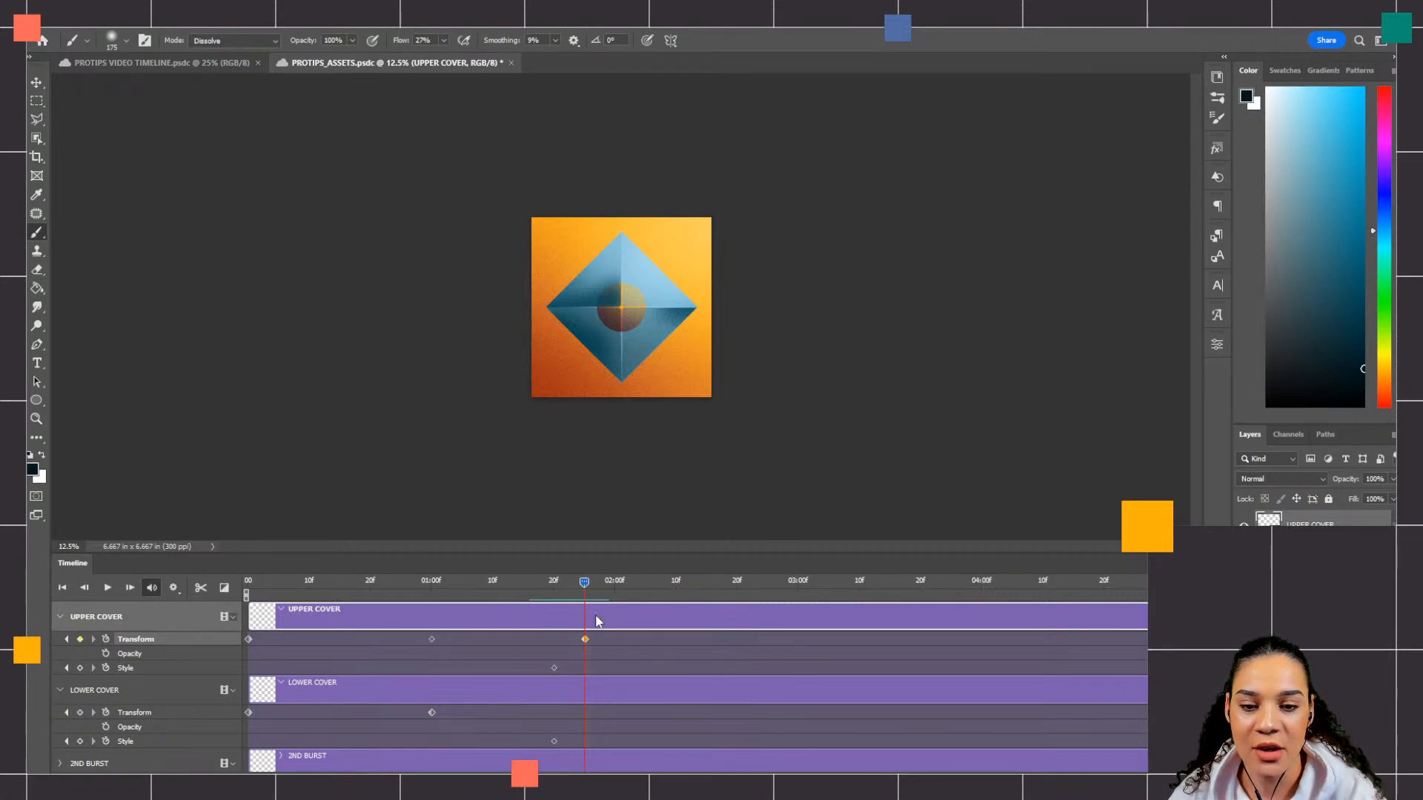
{"action": "key", "text": "ctrl+t"}
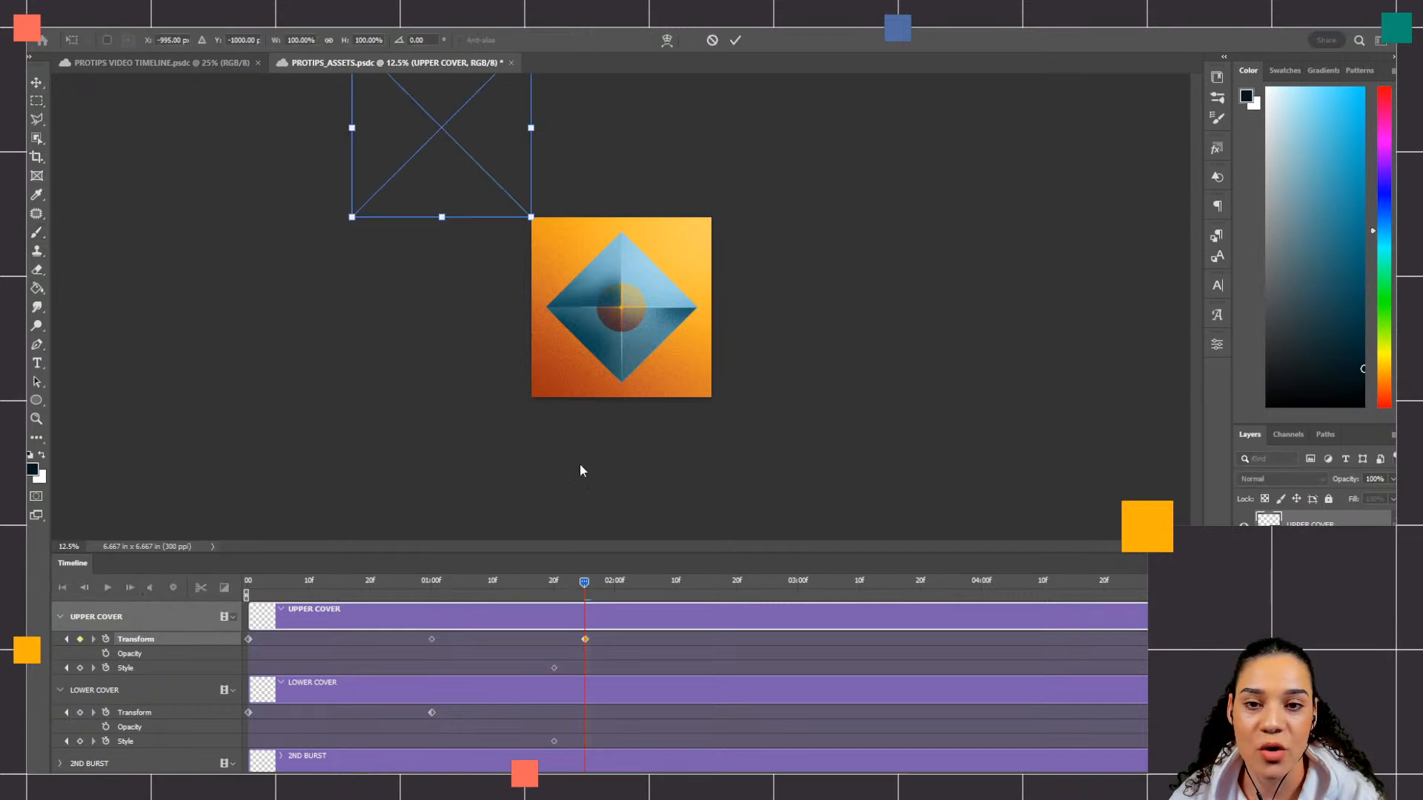
{"action": "left_click_drag", "start_coordinate": [434, 125], "coordinate": [599, 295]}
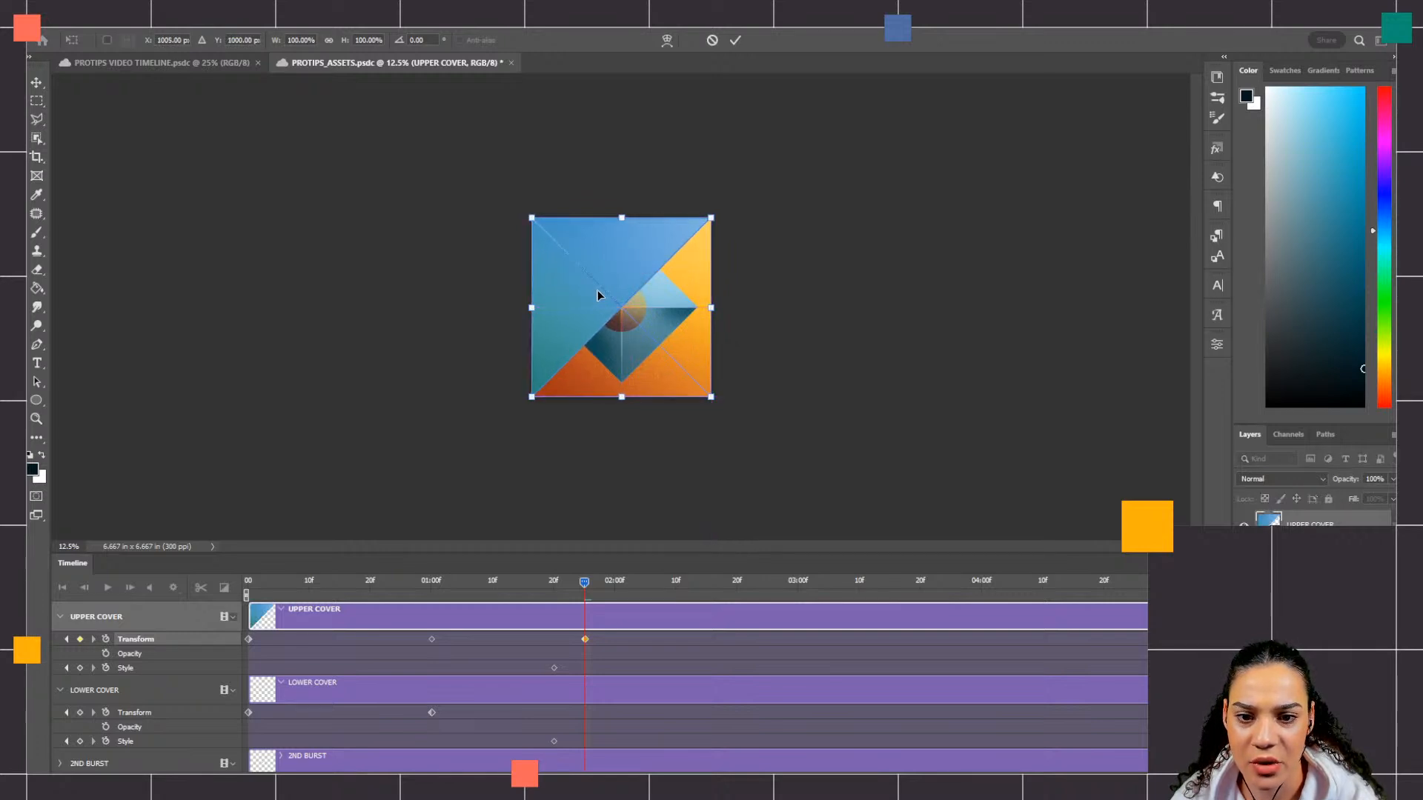
{"action": "key", "text": "ctrl+plus"}
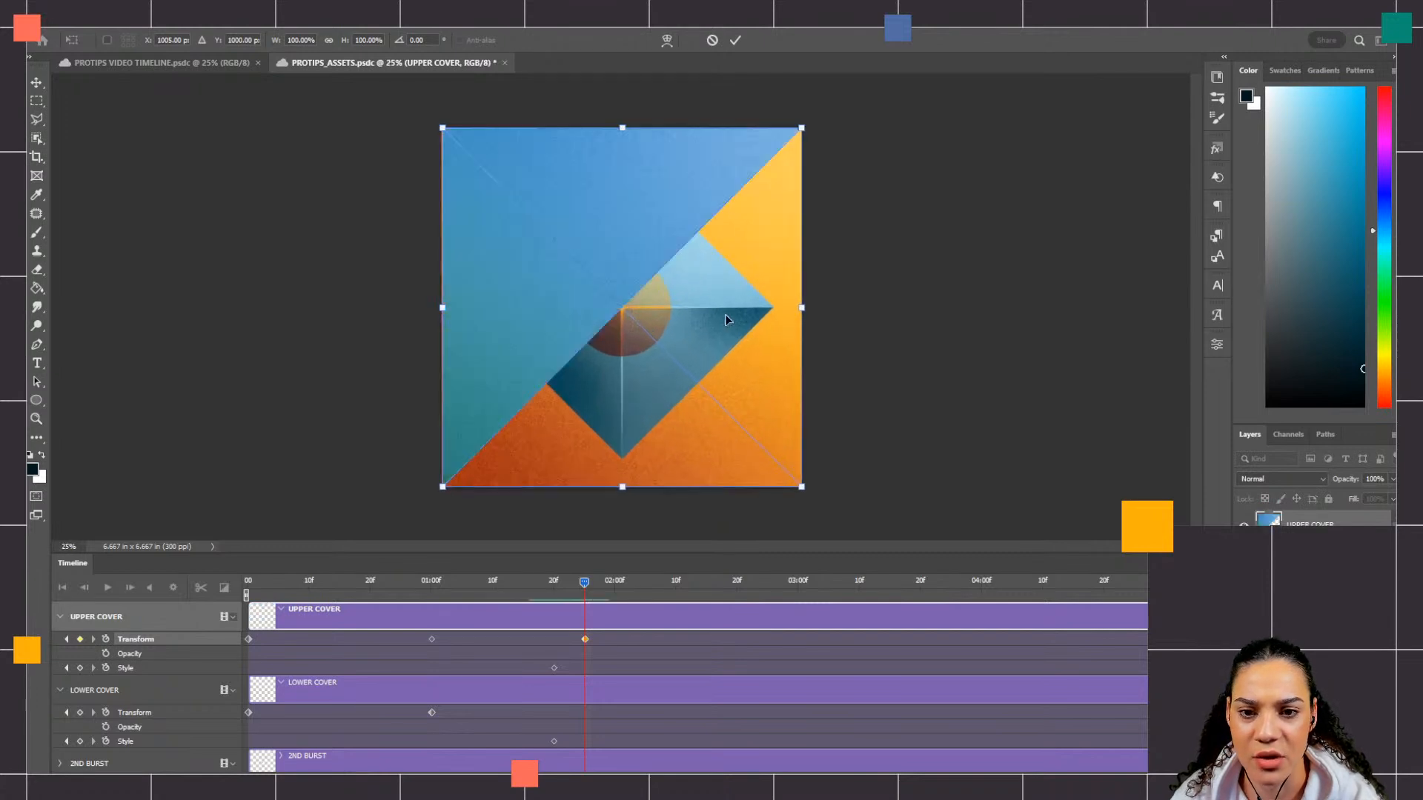
{"action": "key", "text": "ctrl+plus"}
{"action": "left_click_drag", "start_coordinate": [554, 296], "coordinate": [554, 296]}
{"action": "mouse_move", "coordinate": [653, 211]}
{"action": "left_mouse_down"}
{"action": "mouse_move", "coordinate": [665, 287]}
{"action": "mouse_move", "coordinate": [657, 224]}
{"action": "left_mouse_up"}
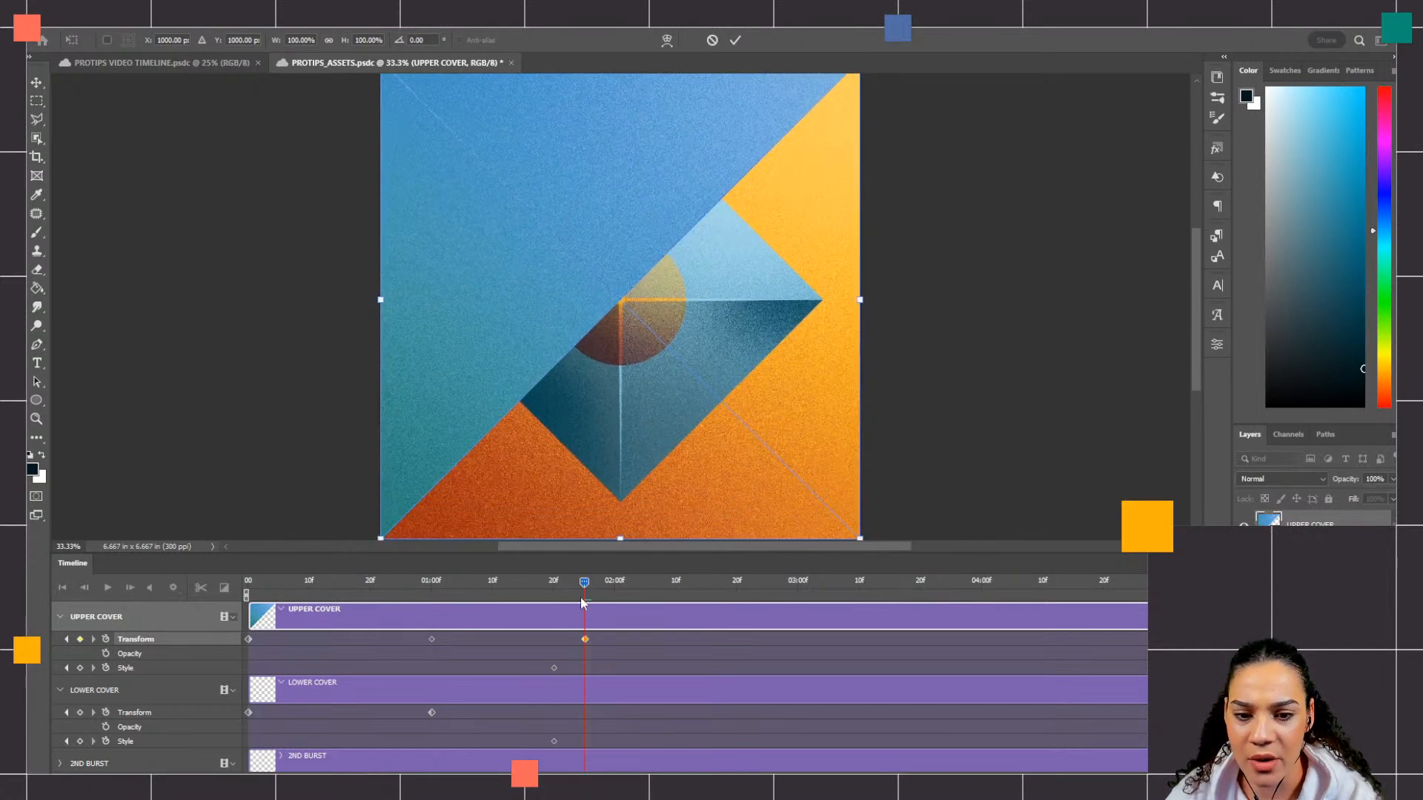
{"action": "key", "text": "Right"}
{"action": "key", "text": "Right"}
{"action": "key", "text": "Right"}
{"action": "key", "text": "Right"}
{"action": "key", "text": "Right"}
{"action": "key", "text": "ctrl+z"}
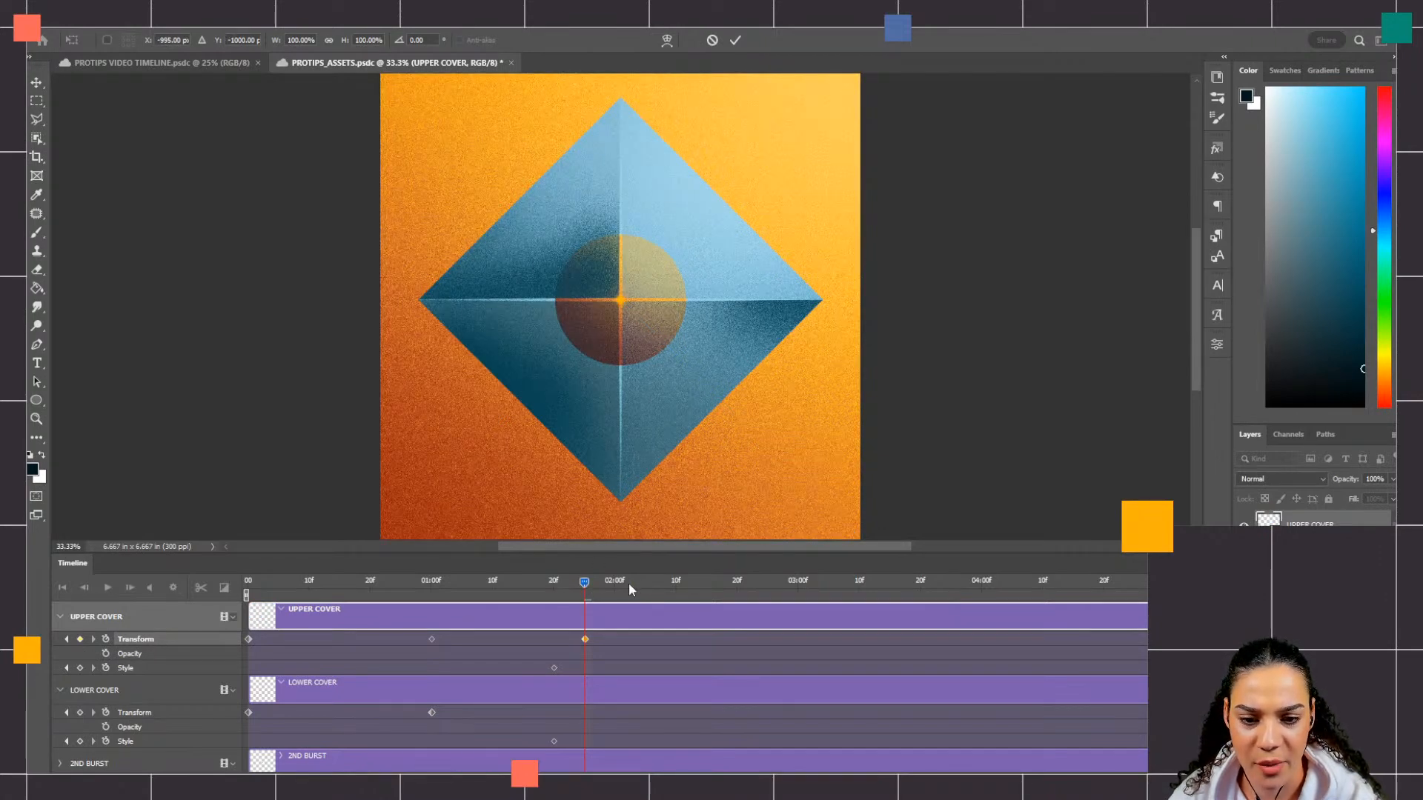
{"action": "key", "text": "Return"}
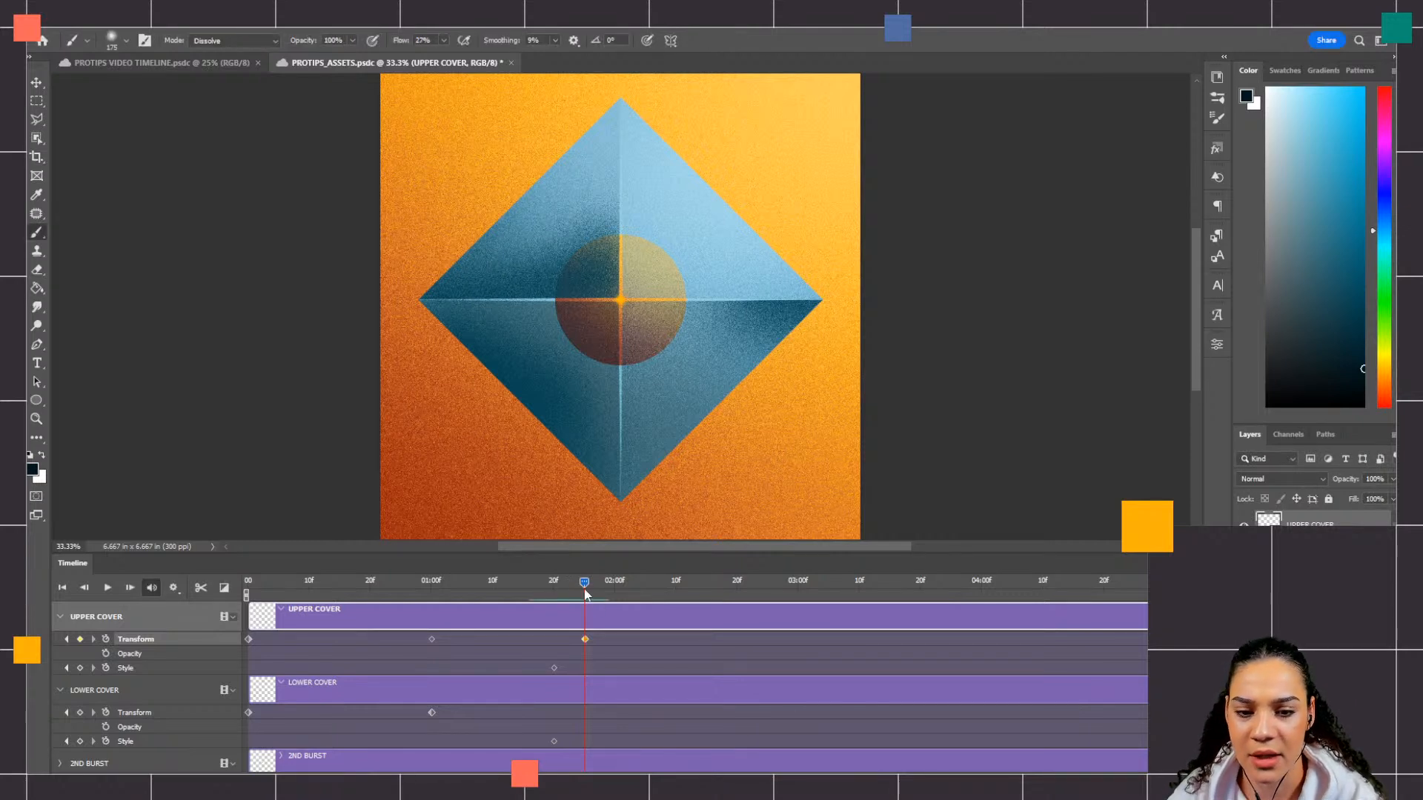
Step: At 02:10f, move UPPER COVER diagonally back over the canvas with Free Transform, to X 1000 px, Y 1000 px
{"action": "left_click_drag", "start_coordinate": [584, 583], "coordinate": [676, 584]}
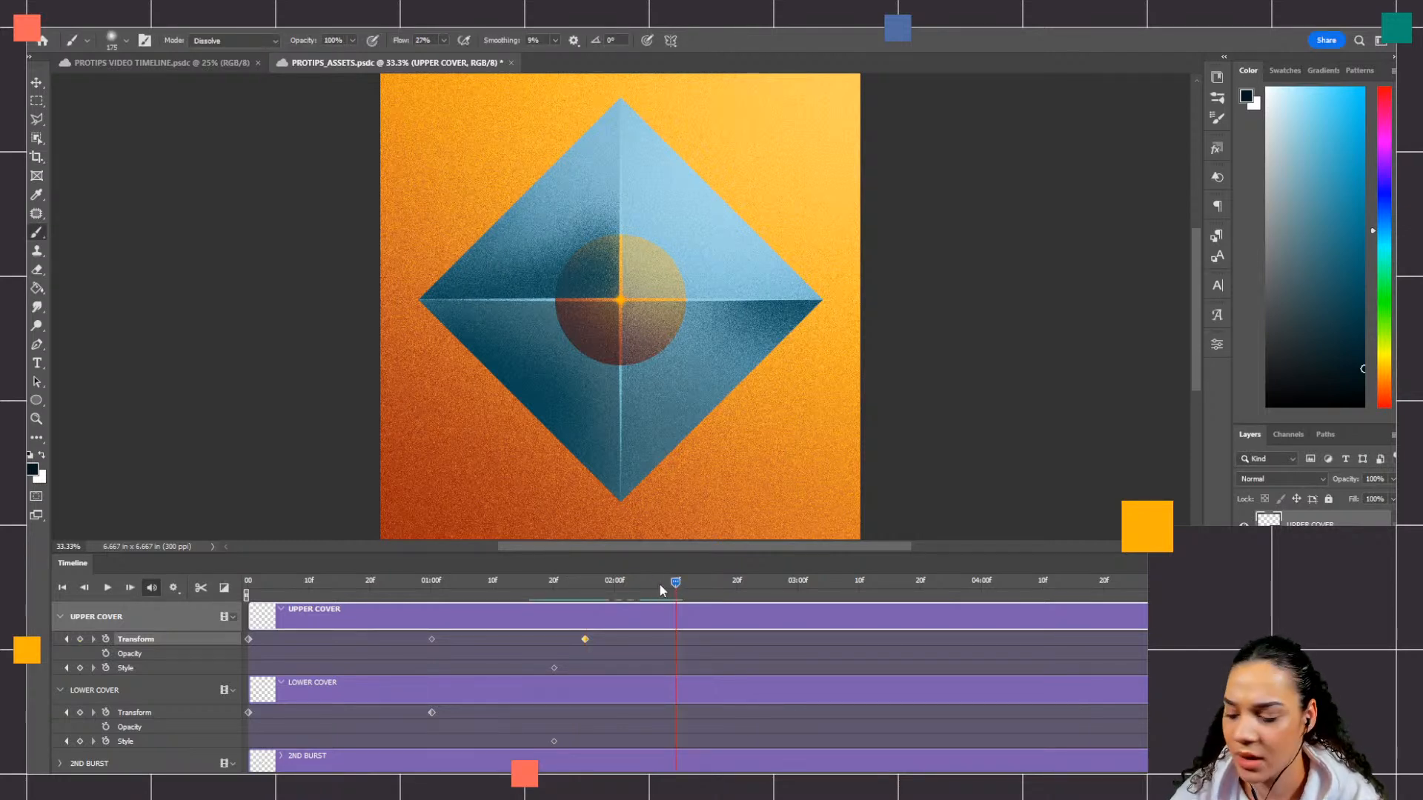
{"action": "key", "text": "ctrl+minus"}
{"action": "key", "text": "ctrl+minus"}
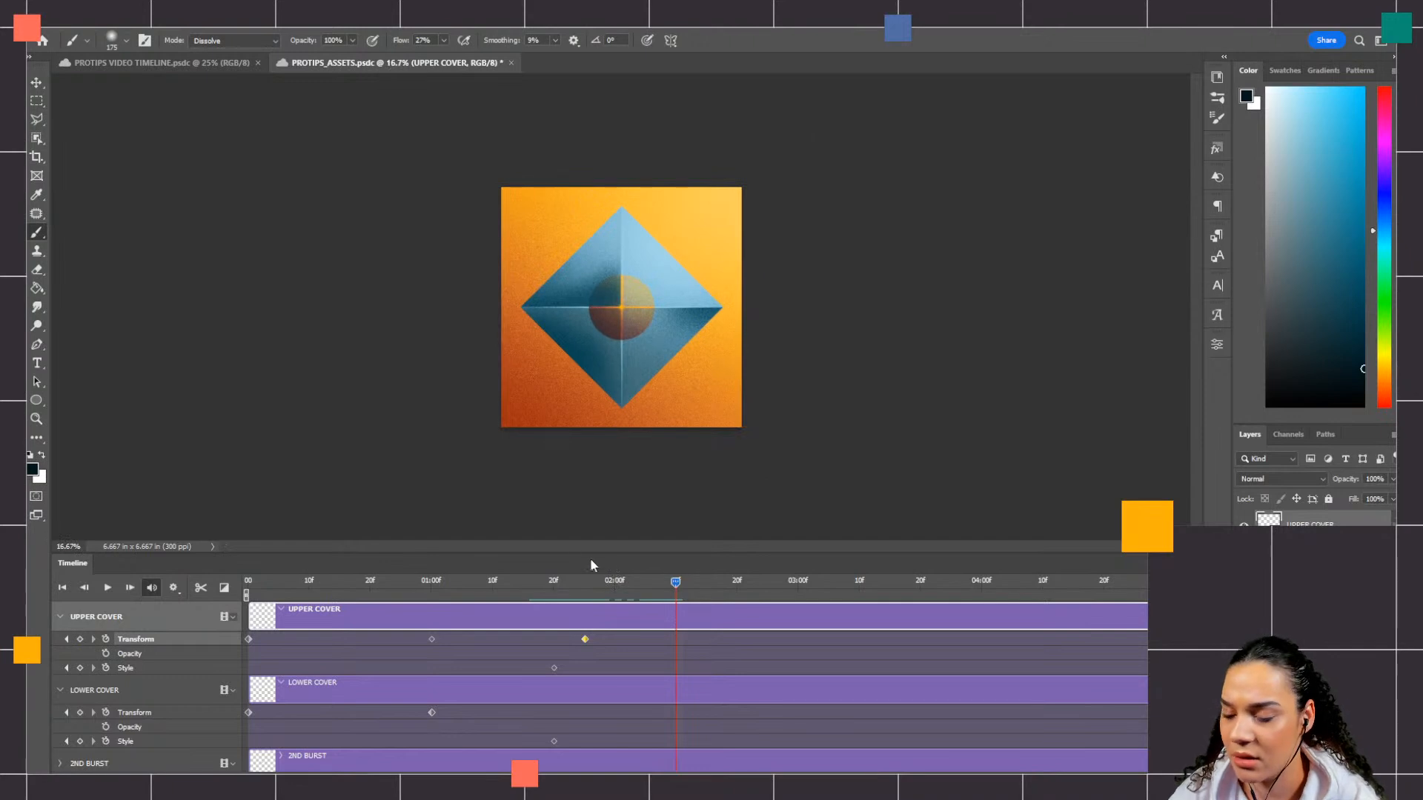
{"action": "key", "text": "ctrl+t"}
{"action": "mouse_move", "coordinate": [361, 105]}
{"action": "left_mouse_down"}
{"action": "mouse_move", "coordinate": [618, 348]}
{"action": "mouse_move", "coordinate": [600, 345]}
{"action": "left_mouse_up"}
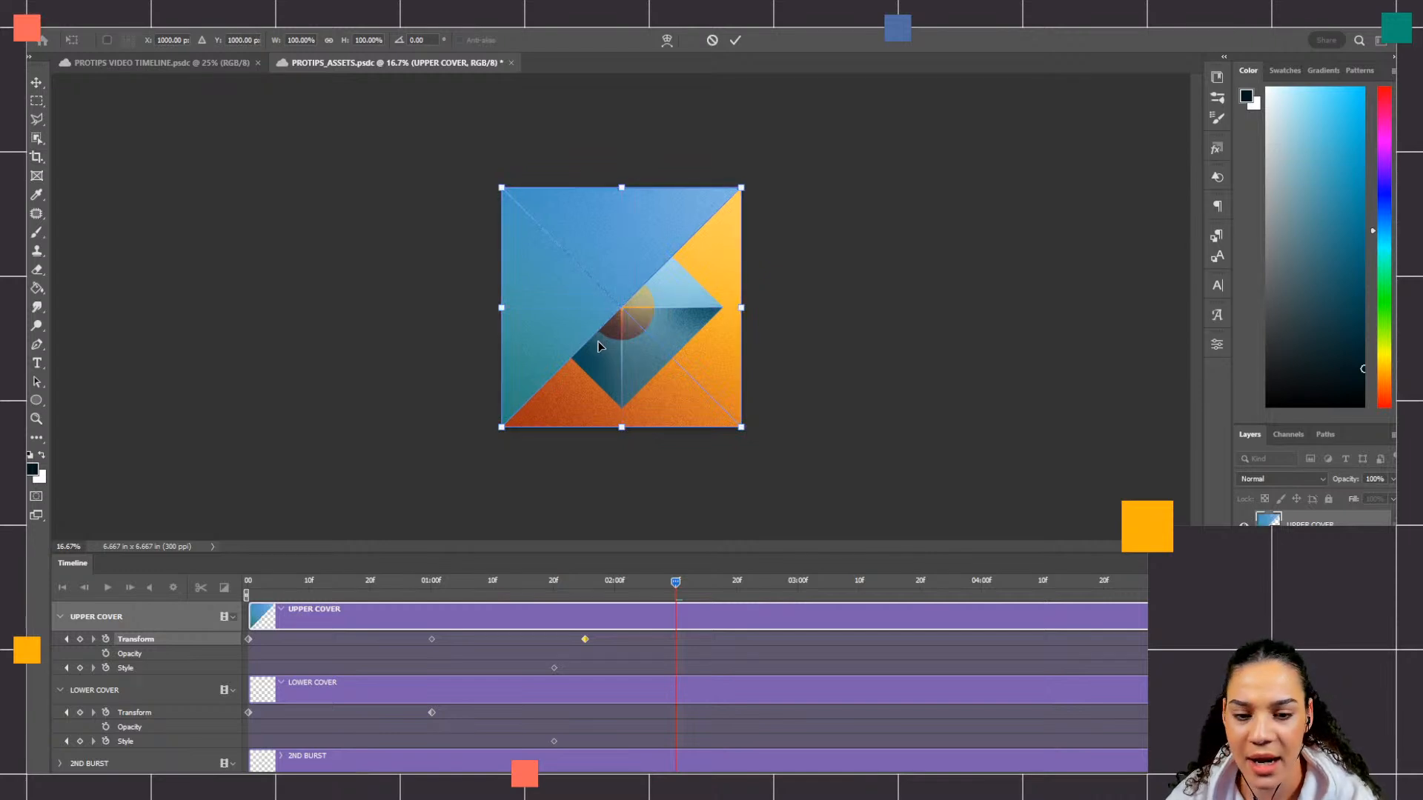
{"action": "key", "text": "Return"}
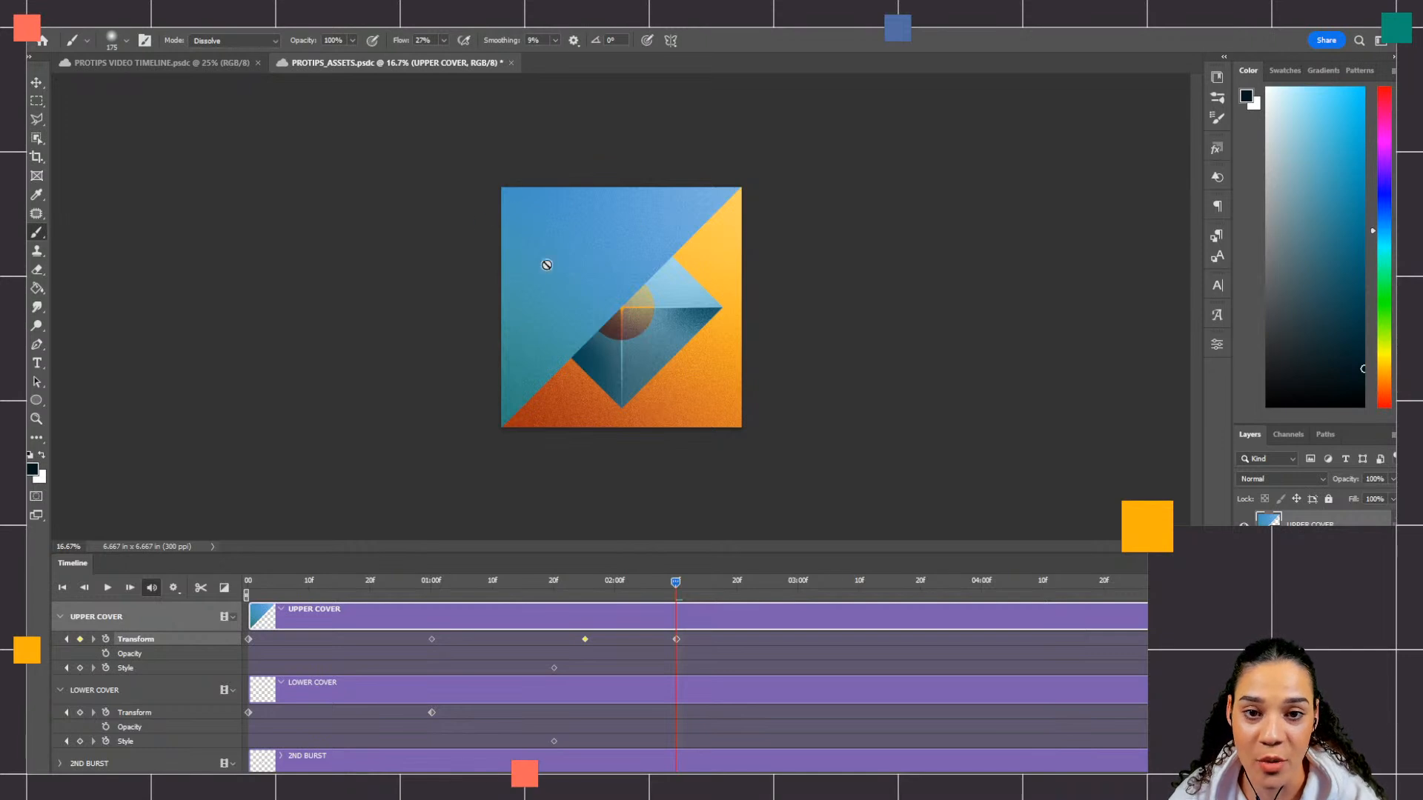
Step: Return the playhead to 01:25f and add a Transform keyframe to LOWER COVER
{"action": "left_click_drag", "start_coordinate": [673, 582], "coordinate": [587, 610]}
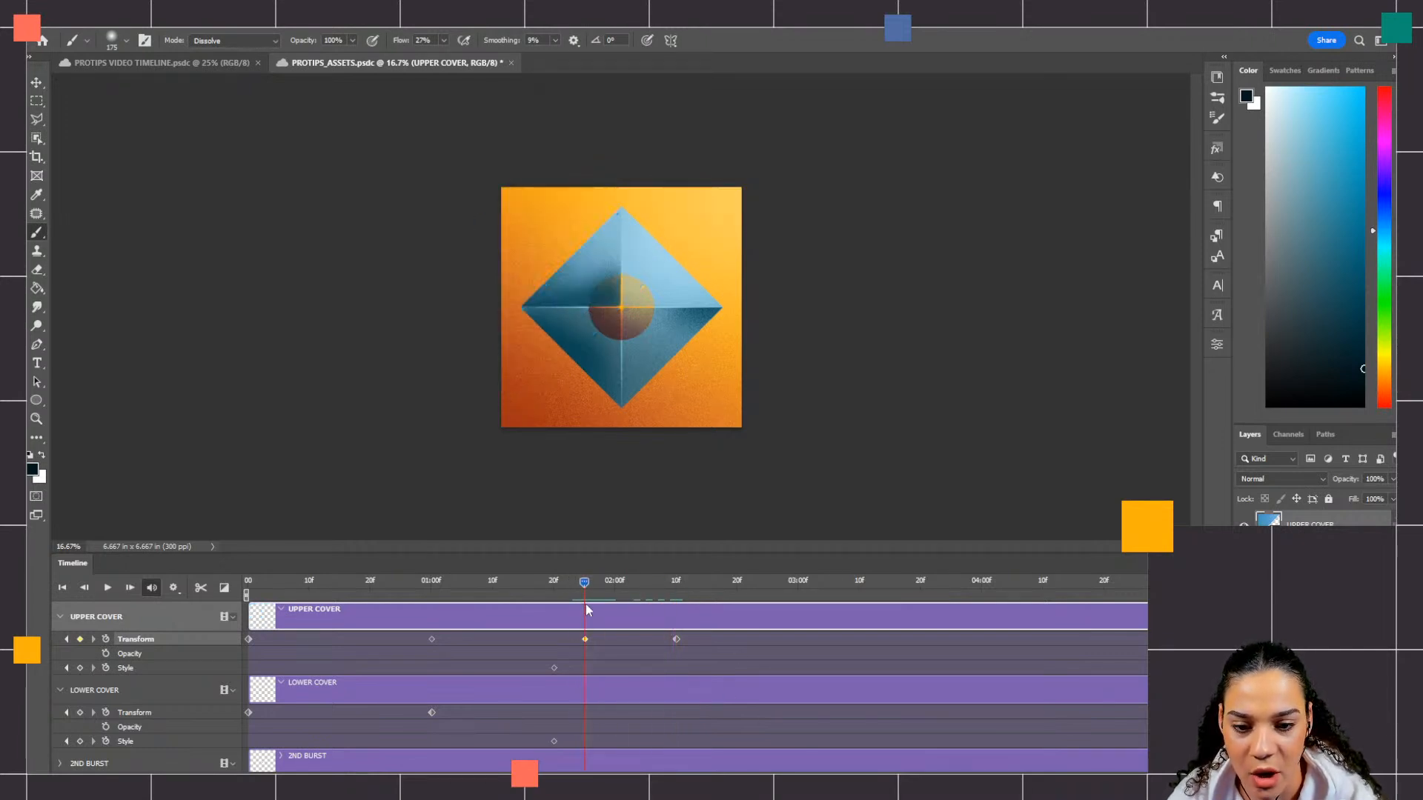
{"action": "left_click", "coordinate": [144, 692]}
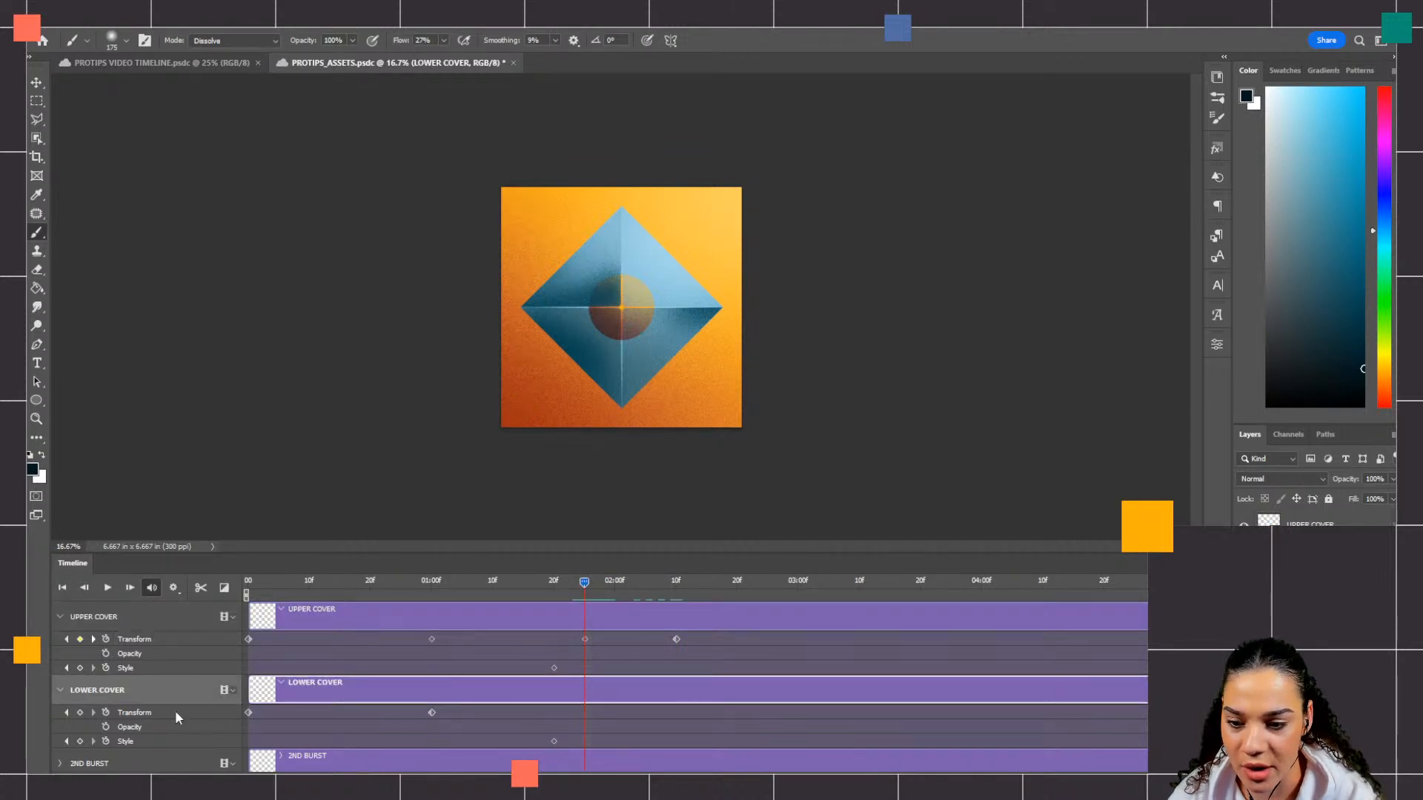
{"action": "left_click", "coordinate": [80, 713]}
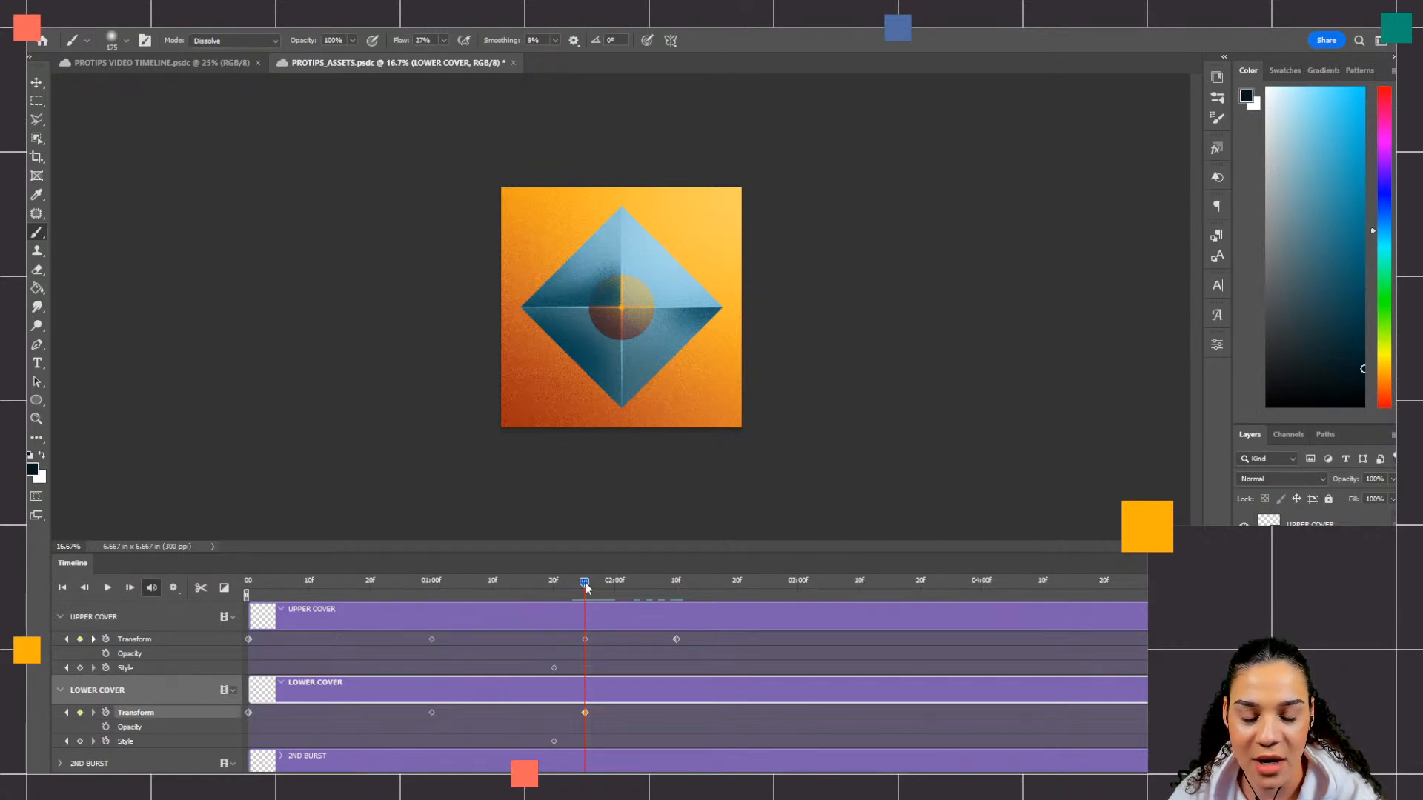
Step: At 02:10f, move LOWER COVER diagonally back over the canvas with Free Transform, to X 1000 px, Y 1000 px
{"action": "left_click_drag", "start_coordinate": [586, 585], "coordinate": [675, 586]}
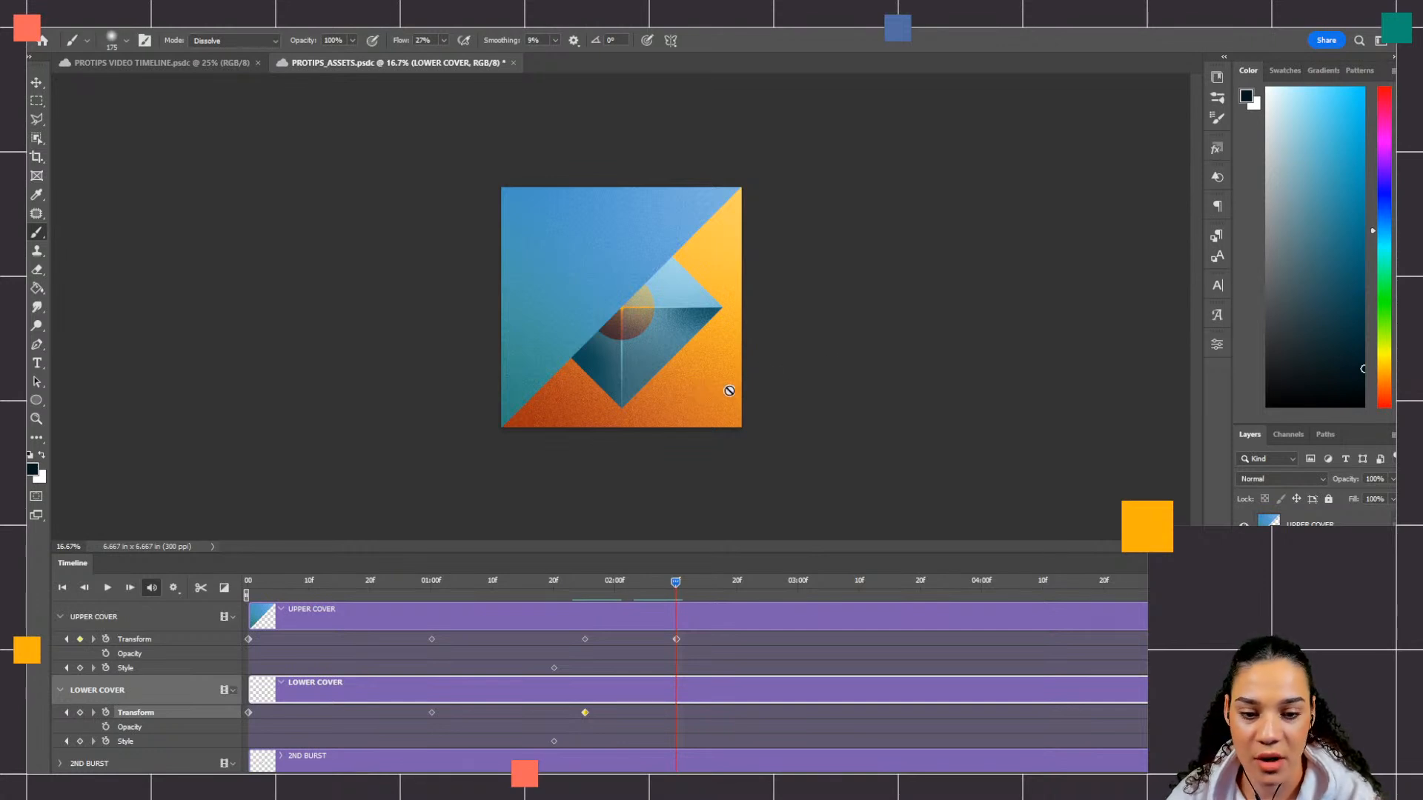
{"action": "key", "text": "ctrl+t"}
{"action": "left_click_drag", "start_coordinate": [892, 506], "coordinate": [656, 266]}
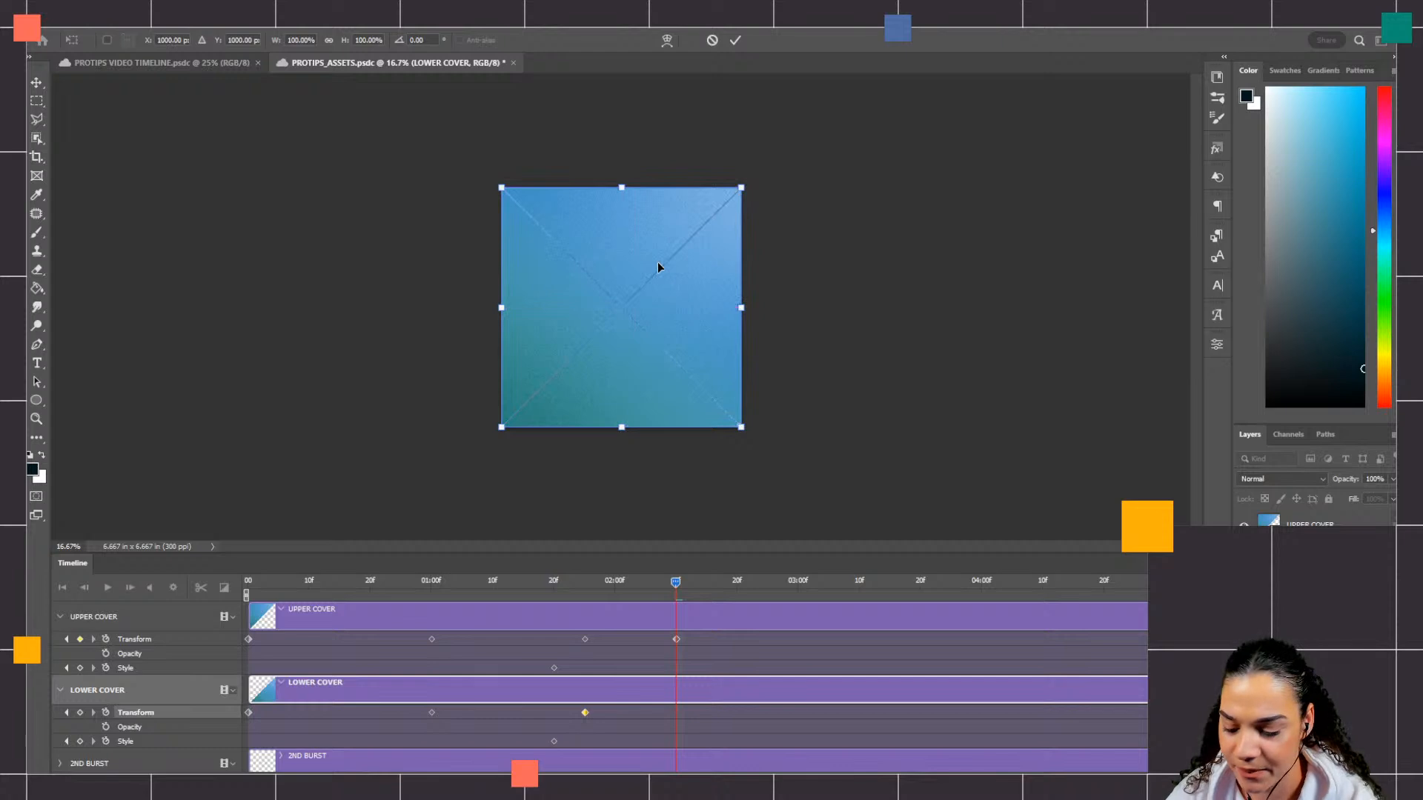
{"action": "key", "text": "Return"}
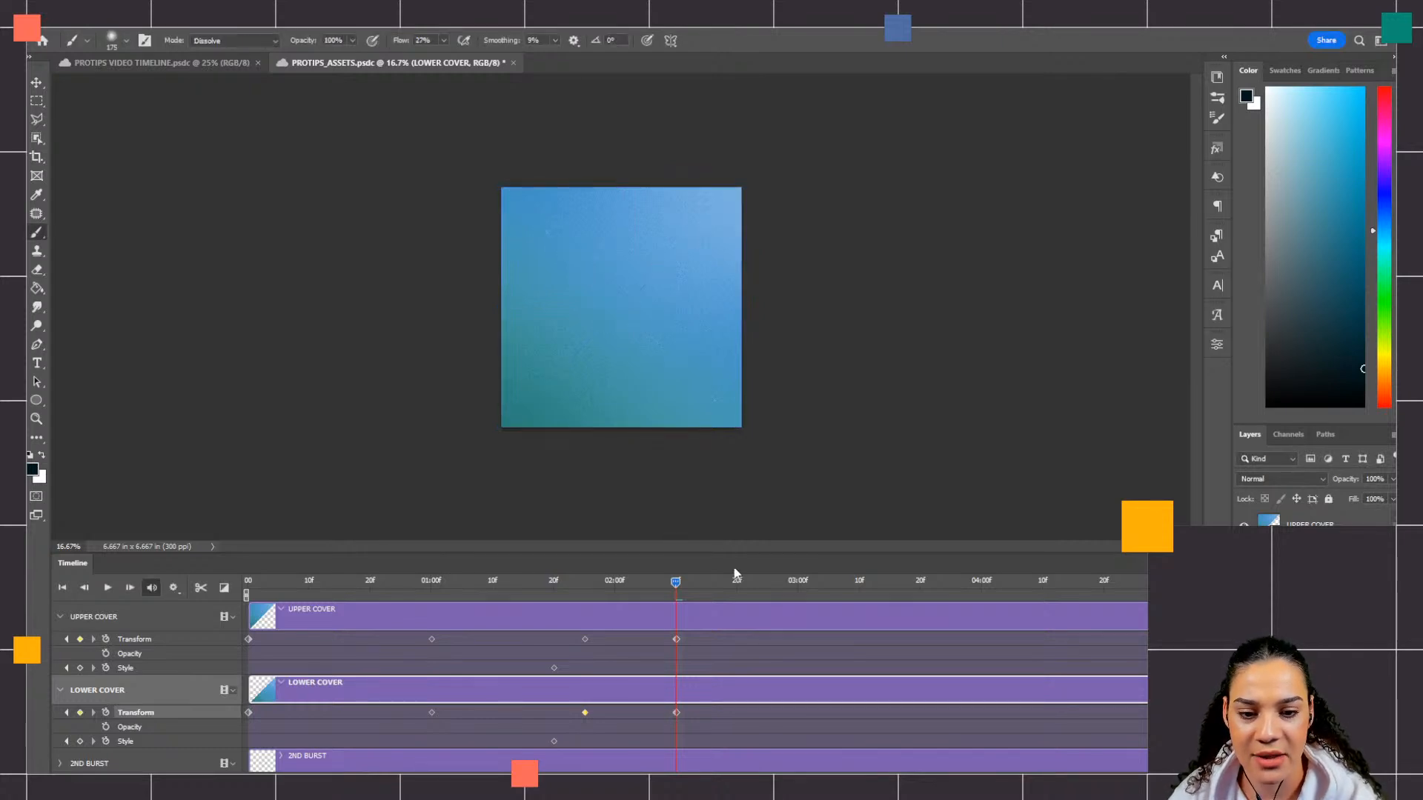
Step: Play the animation from the start to preview the covers' movement, and stop playback
{"action": "left_click_drag", "start_coordinate": [674, 582], "coordinate": [248, 583]}
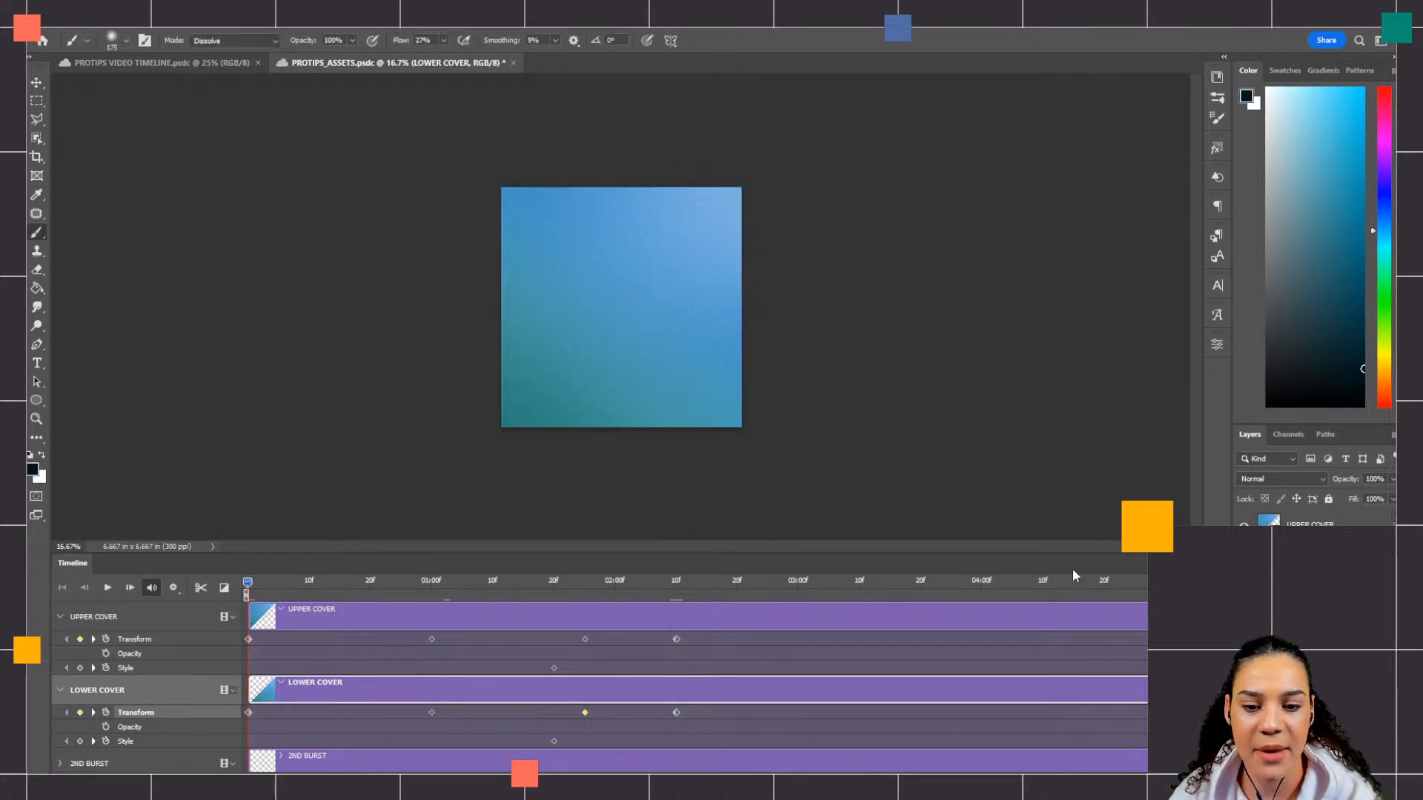
{"action": "key", "text": "space"}
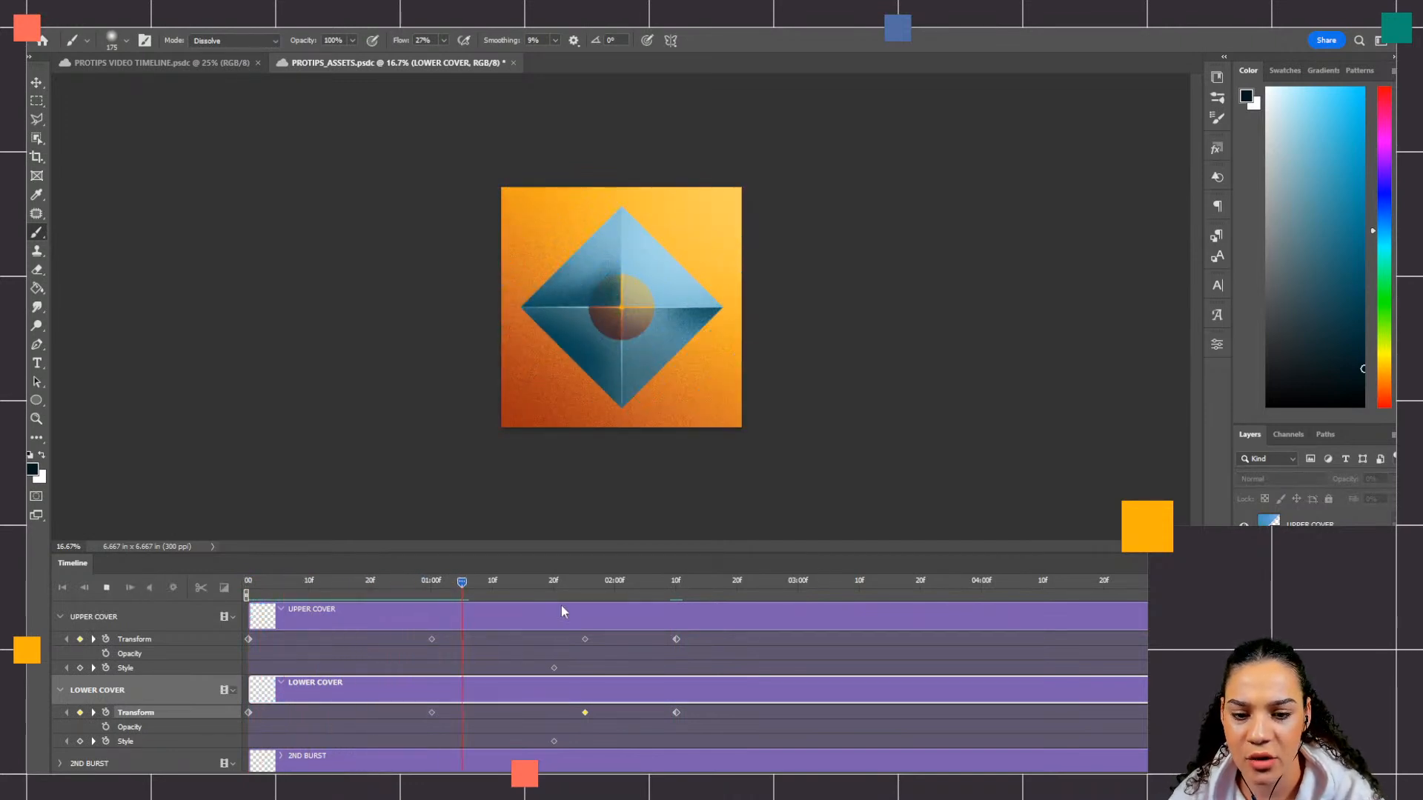
{"action": "key", "text": "space"}
Step: Undo LOWER COVER's last Free Transform, preview the animation again, and redo the transform
{"action": "key", "text": "ctrl+z"}
{"action": "left_click_drag", "start_coordinate": [581, 579], "coordinate": [200, 597]}
{"action": "key", "text": "space"}
{"action": "mouse_move", "coordinate": [438, 593]}
{"action": "left_mouse_down"}
{"action": "mouse_move", "coordinate": [553, 593]}
{"action": "mouse_move", "coordinate": [220, 589]}
{"action": "mouse_move", "coordinate": [558, 599]}
{"action": "mouse_move", "coordinate": [213, 594]}
{"action": "mouse_move", "coordinate": [703, 592]}
{"action": "mouse_move", "coordinate": [455, 597]}
{"action": "left_mouse_up"}
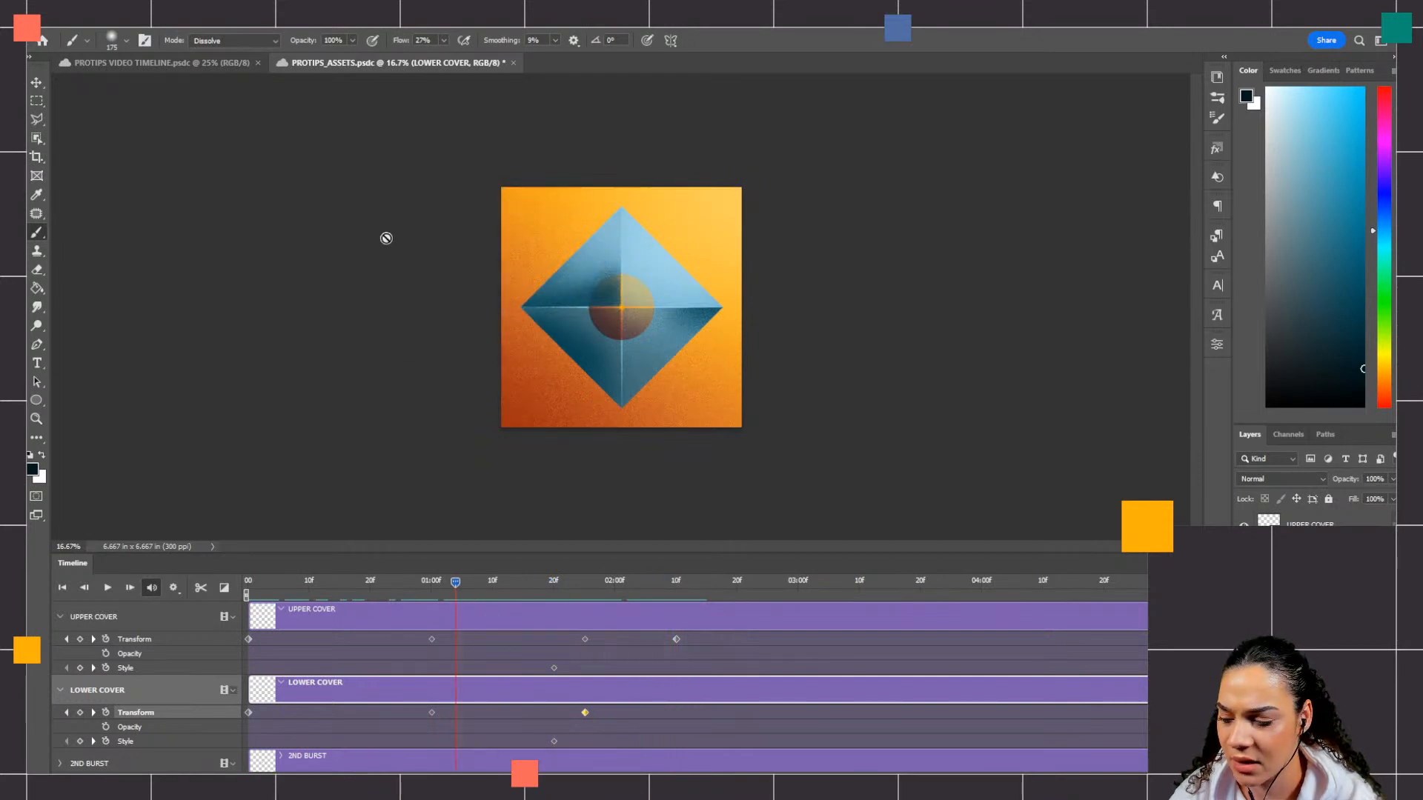
{"action": "left_click", "coordinate": [81, 28]}
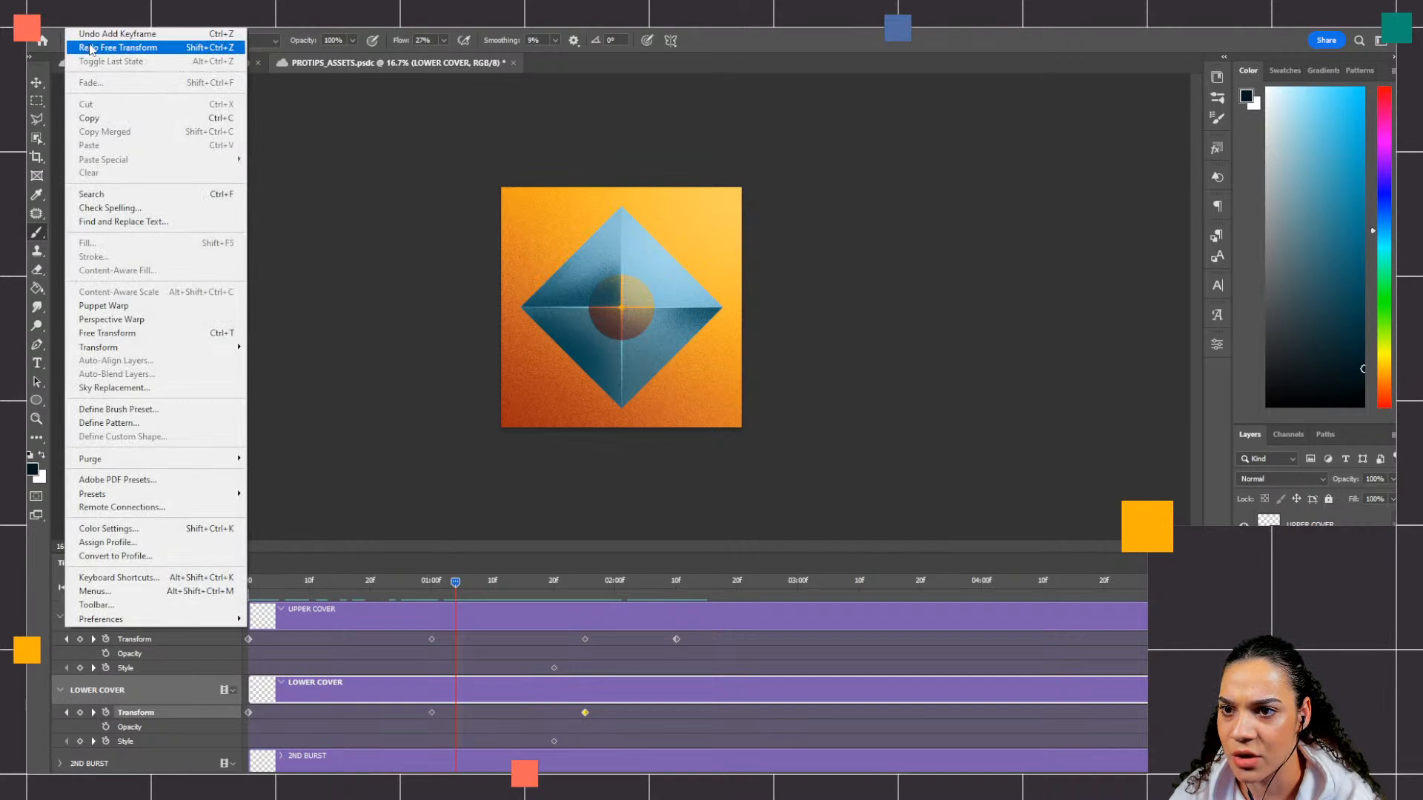
{"action": "left_click", "coordinate": [90, 48]}
Step: Delete the Style keyframes at 01:20f from both UPPER COVER and LOWER COVER
{"action": "left_click_drag", "start_coordinate": [675, 586], "coordinate": [557, 597]}
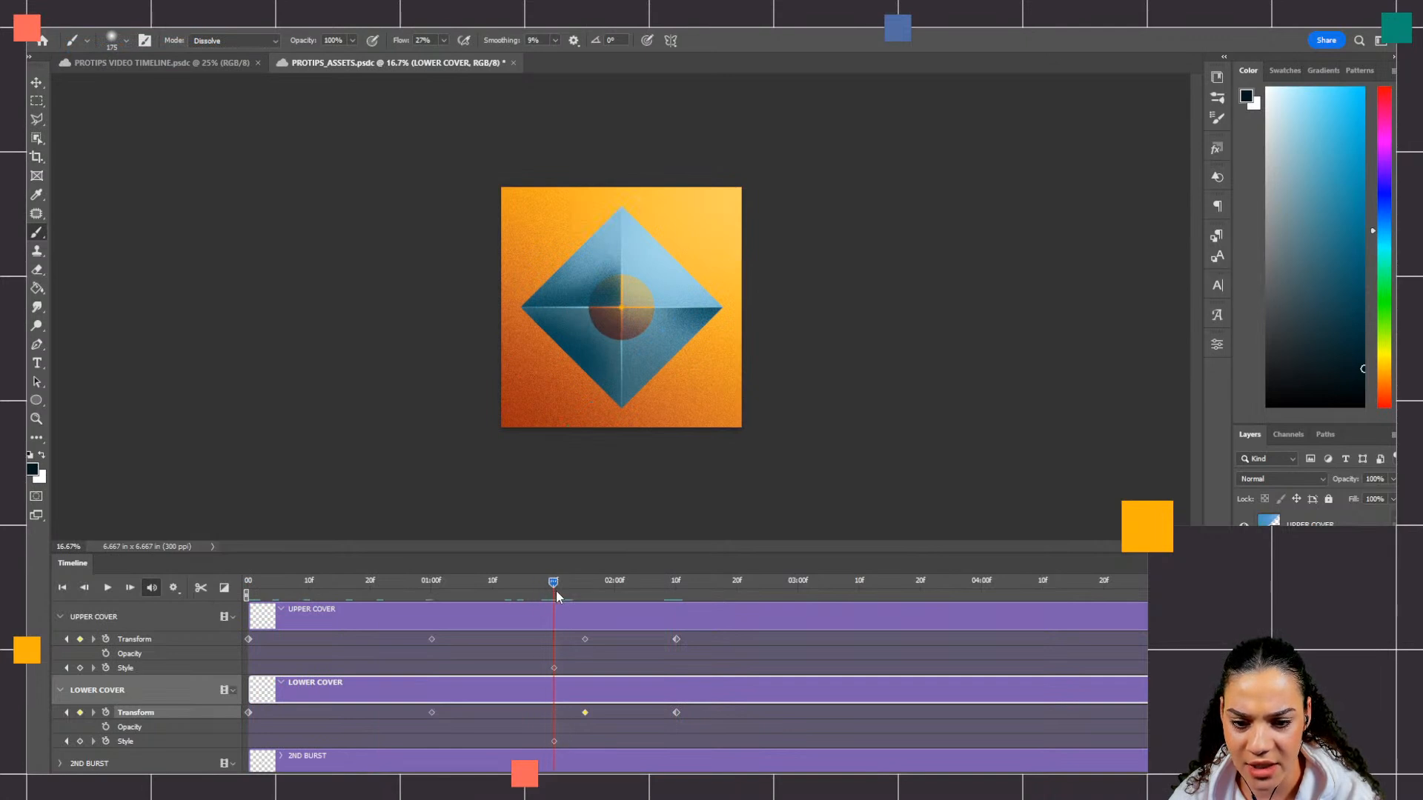
{"action": "left_click", "coordinate": [554, 665]}
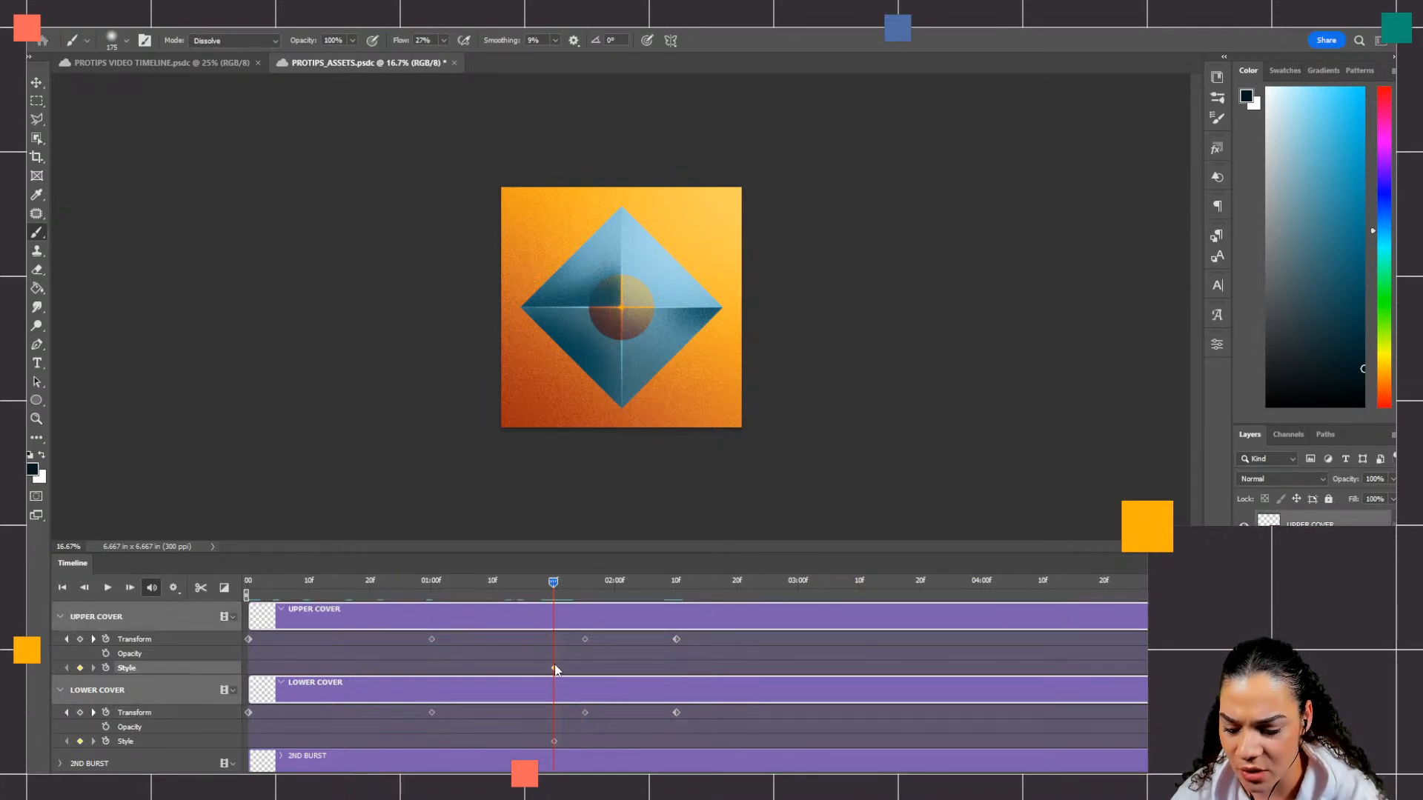
{"action": "key", "text": "Delete"}
{"action": "left_click", "coordinate": [553, 740]}
{"action": "key", "text": "Delete"}
Step: At the timeline's start, set both cover layers to Difference blending and add Style keyframes to LOWER COVER and UPPER COVER
{"action": "left_click_drag", "start_coordinate": [553, 582], "coordinate": [241, 616]}
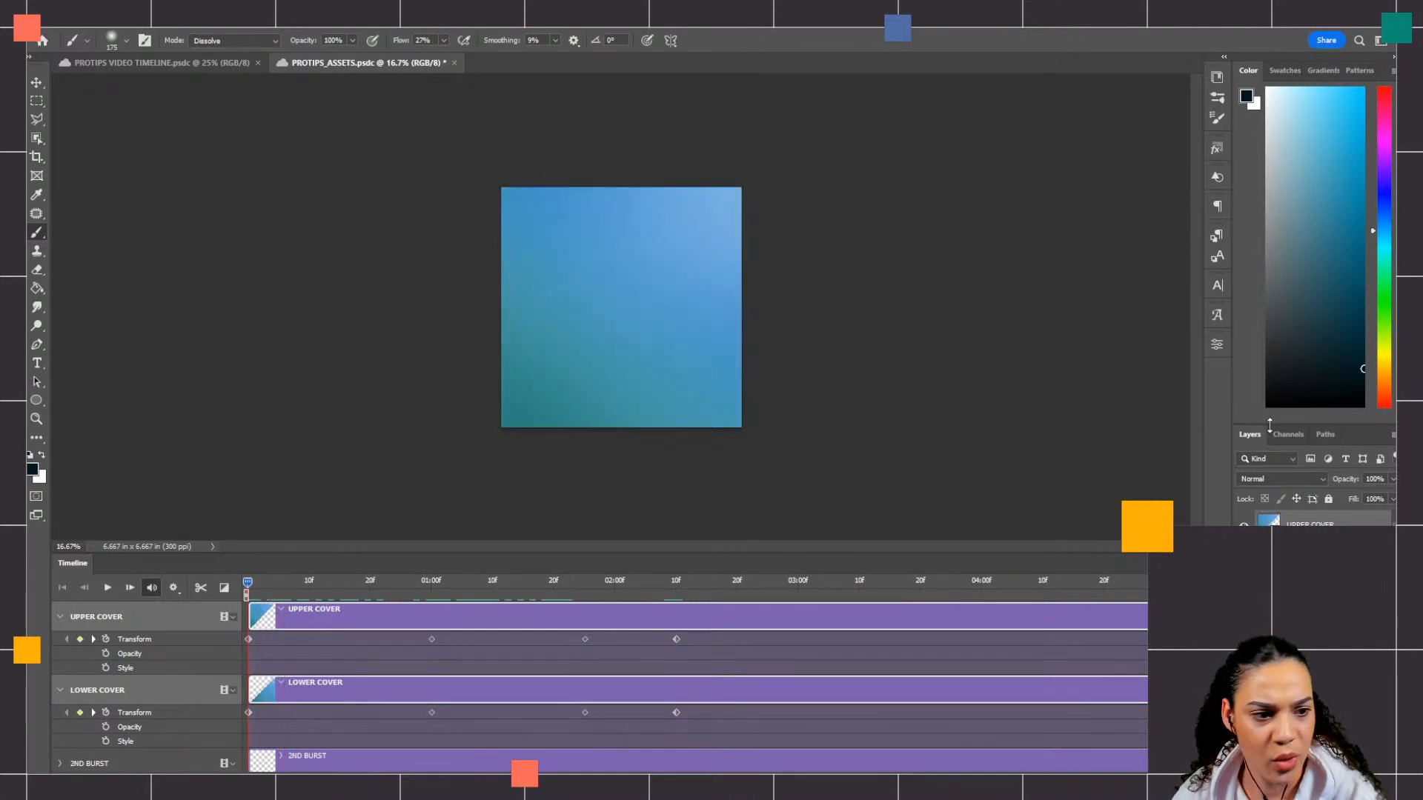
{"action": "left_click", "coordinate": [1297, 481]}
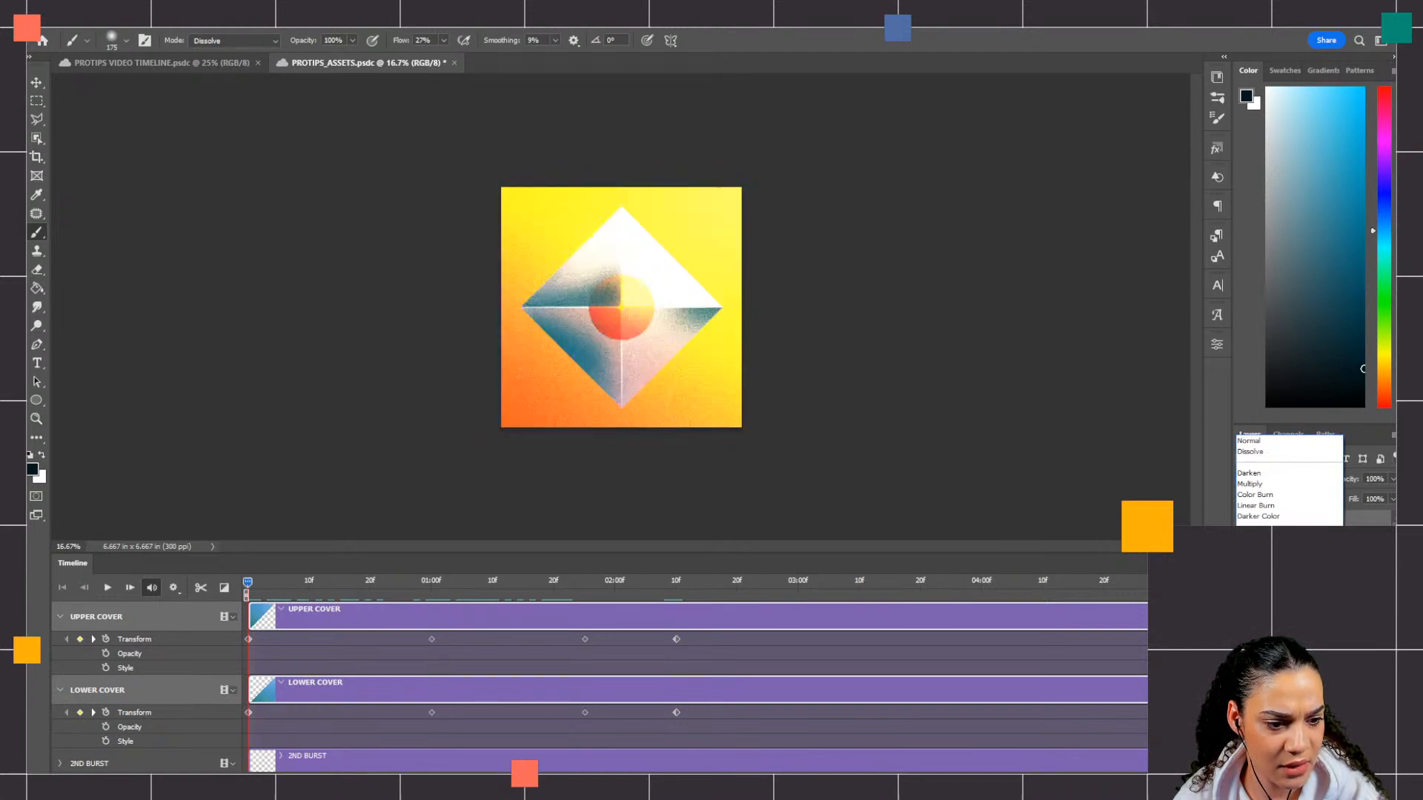
{"action": "left_click", "coordinate": [1260, 689]}
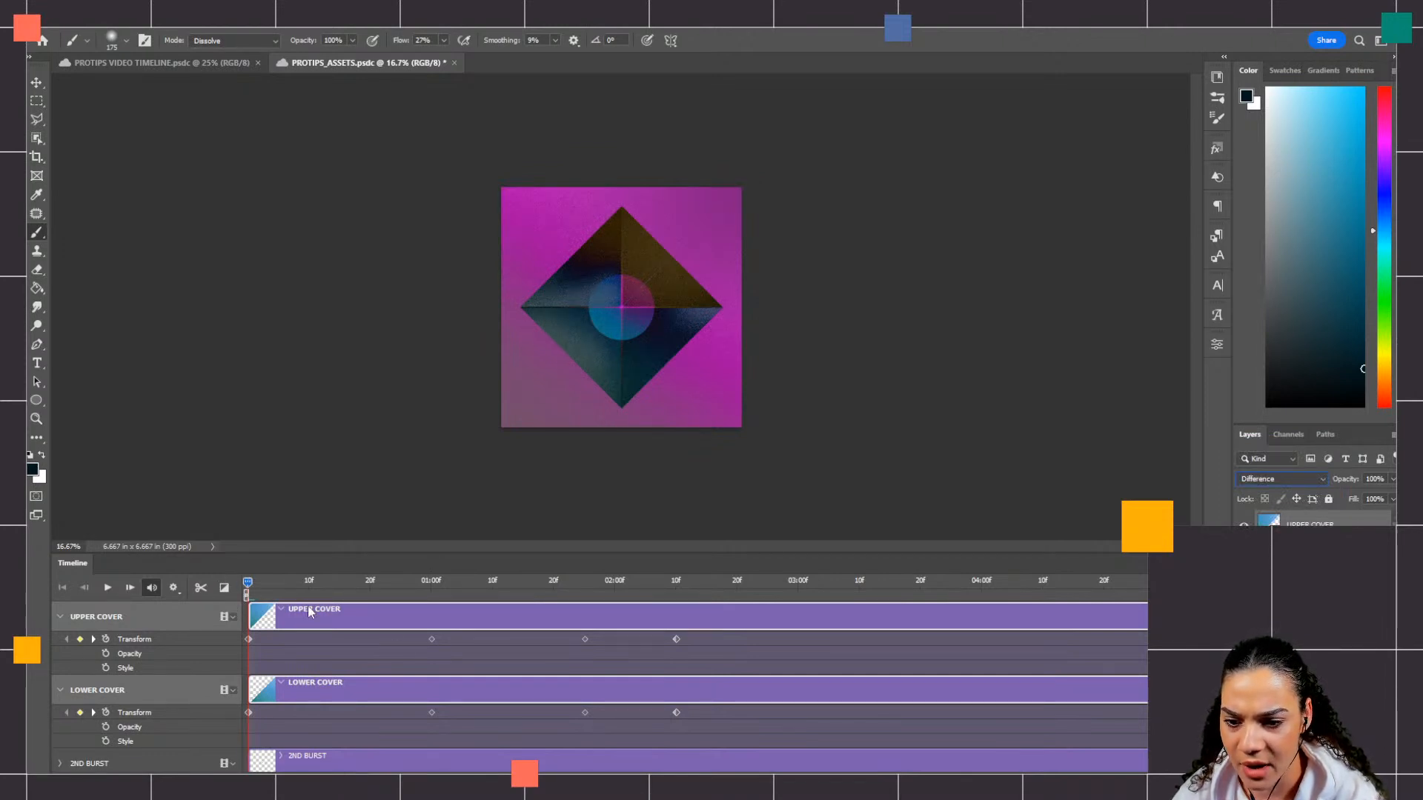
{"action": "left_click", "coordinate": [104, 740]}
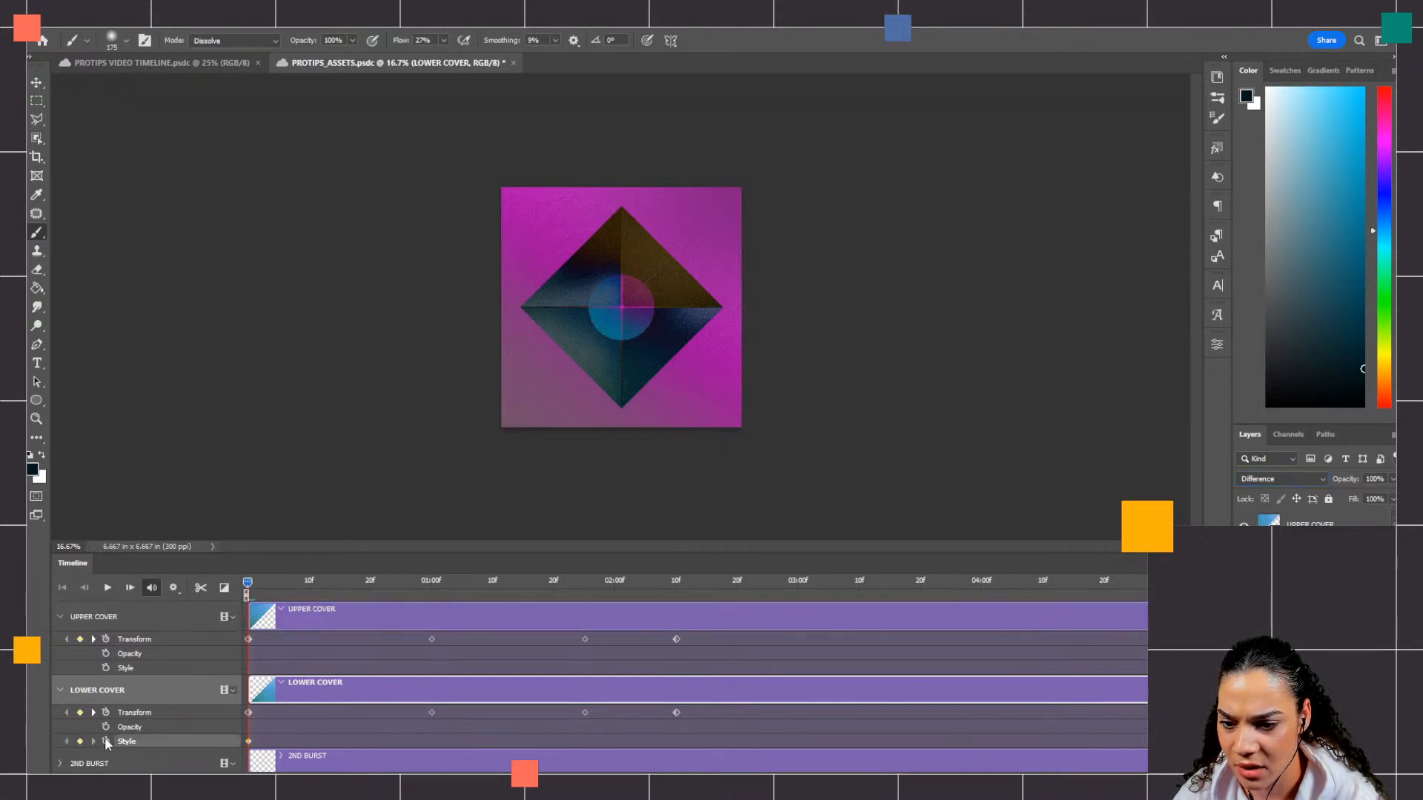
{"action": "left_click", "coordinate": [106, 667]}
Step: At 01:00f, set the blending mode of UPPER COVER and LOWER COVER to Normal
{"action": "left_click_drag", "start_coordinate": [248, 583], "coordinate": [433, 604]}
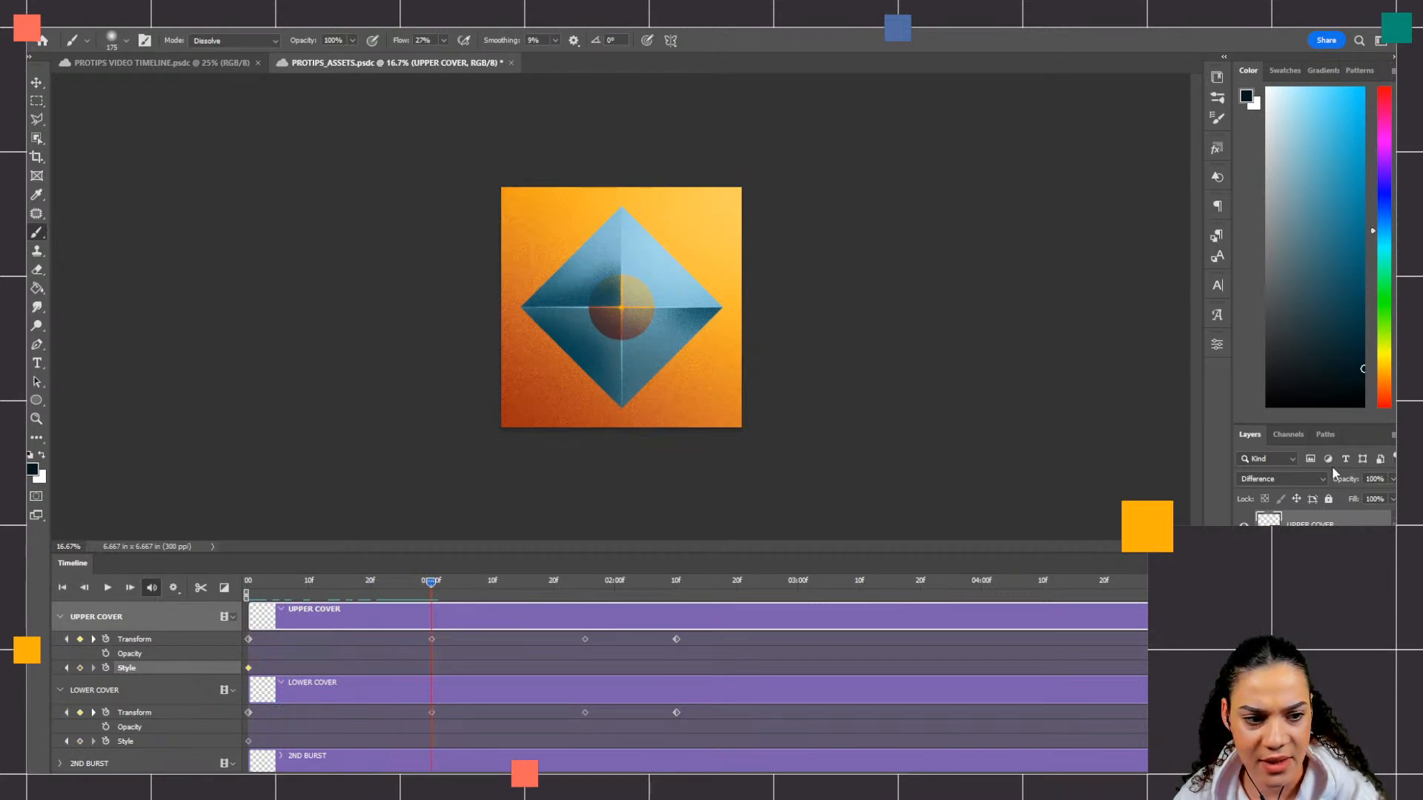
{"action": "left_click", "coordinate": [1274, 476]}
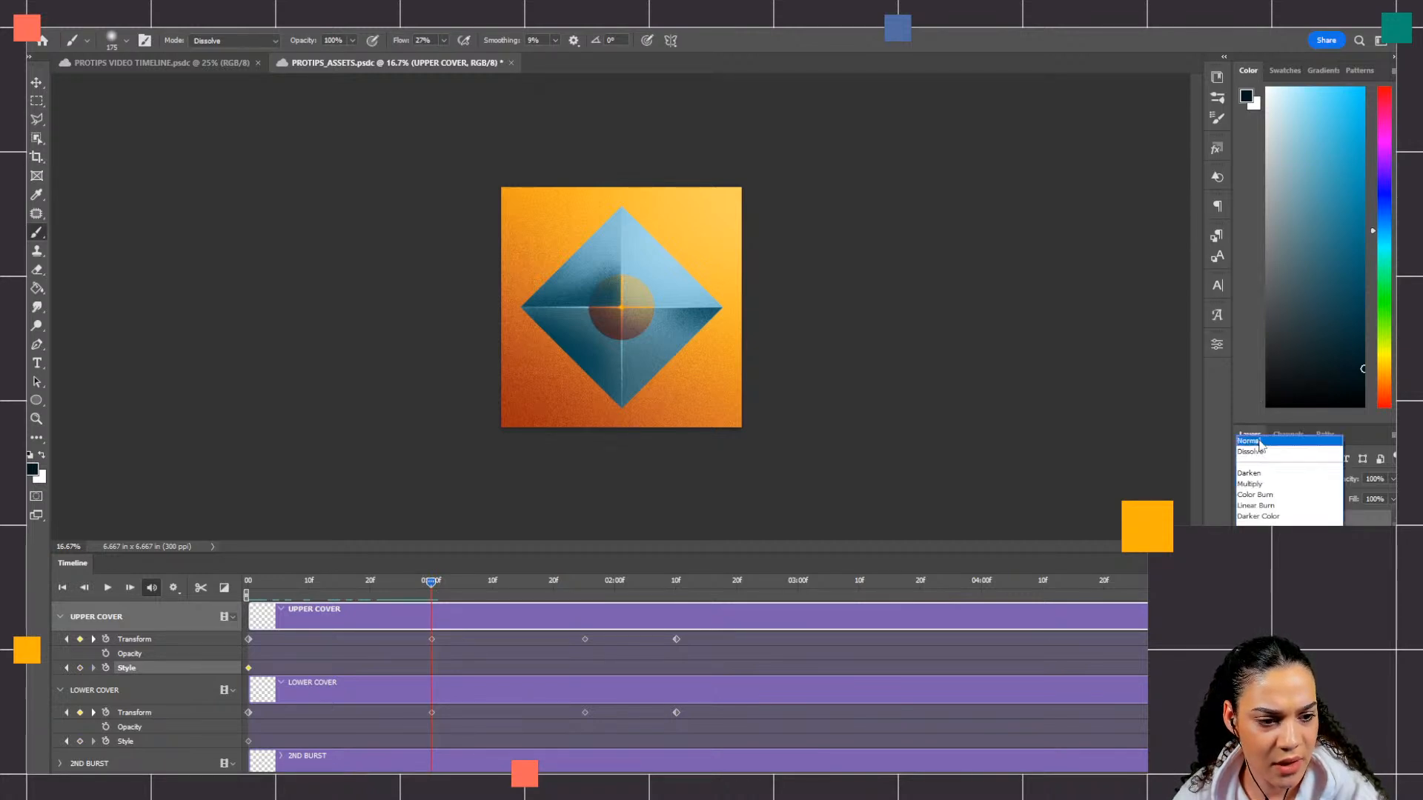
{"action": "left_click", "coordinate": [1260, 442]}
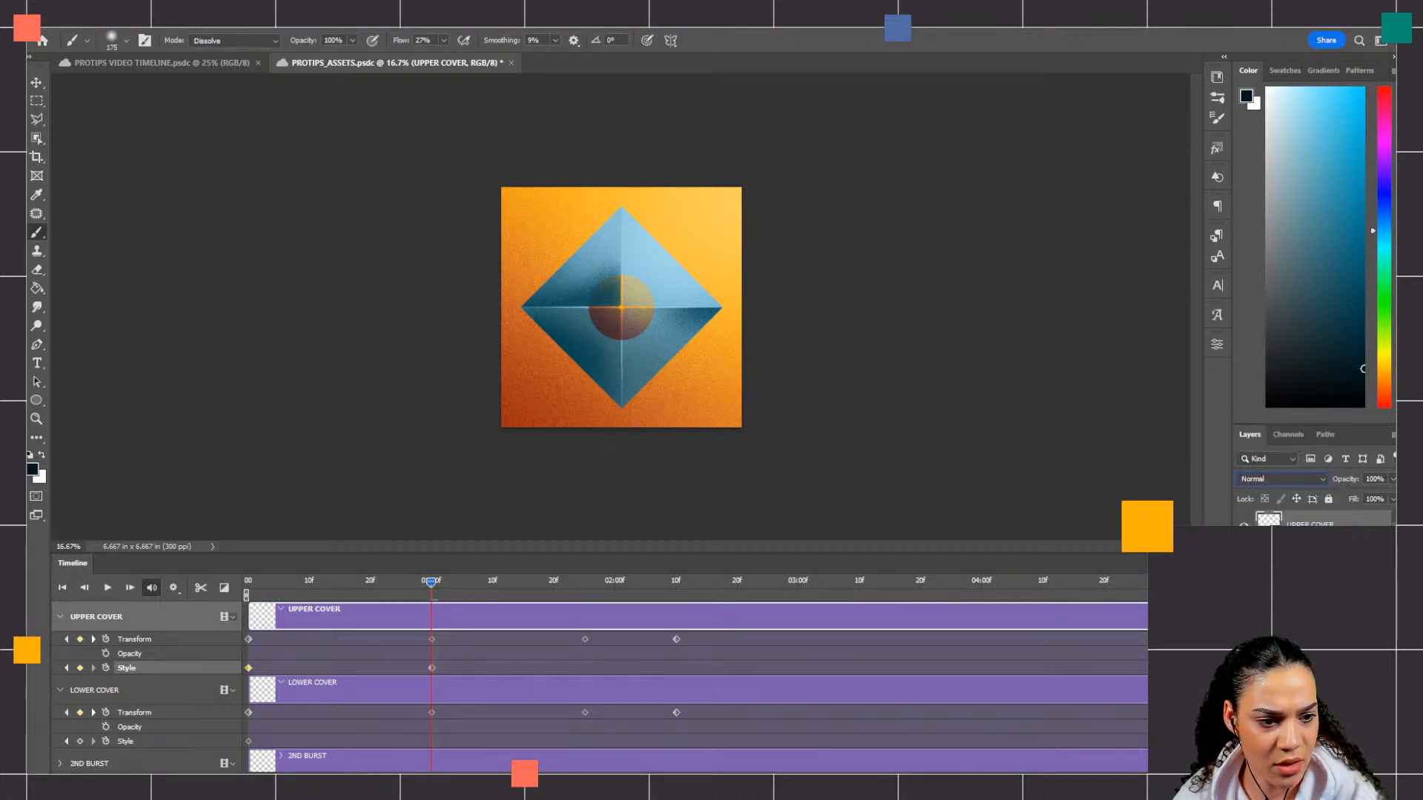
{"action": "left_click", "coordinate": [1297, 548]}
{"action": "left_click", "coordinate": [1275, 478]}
{"action": "left_click", "coordinate": [1260, 442]}
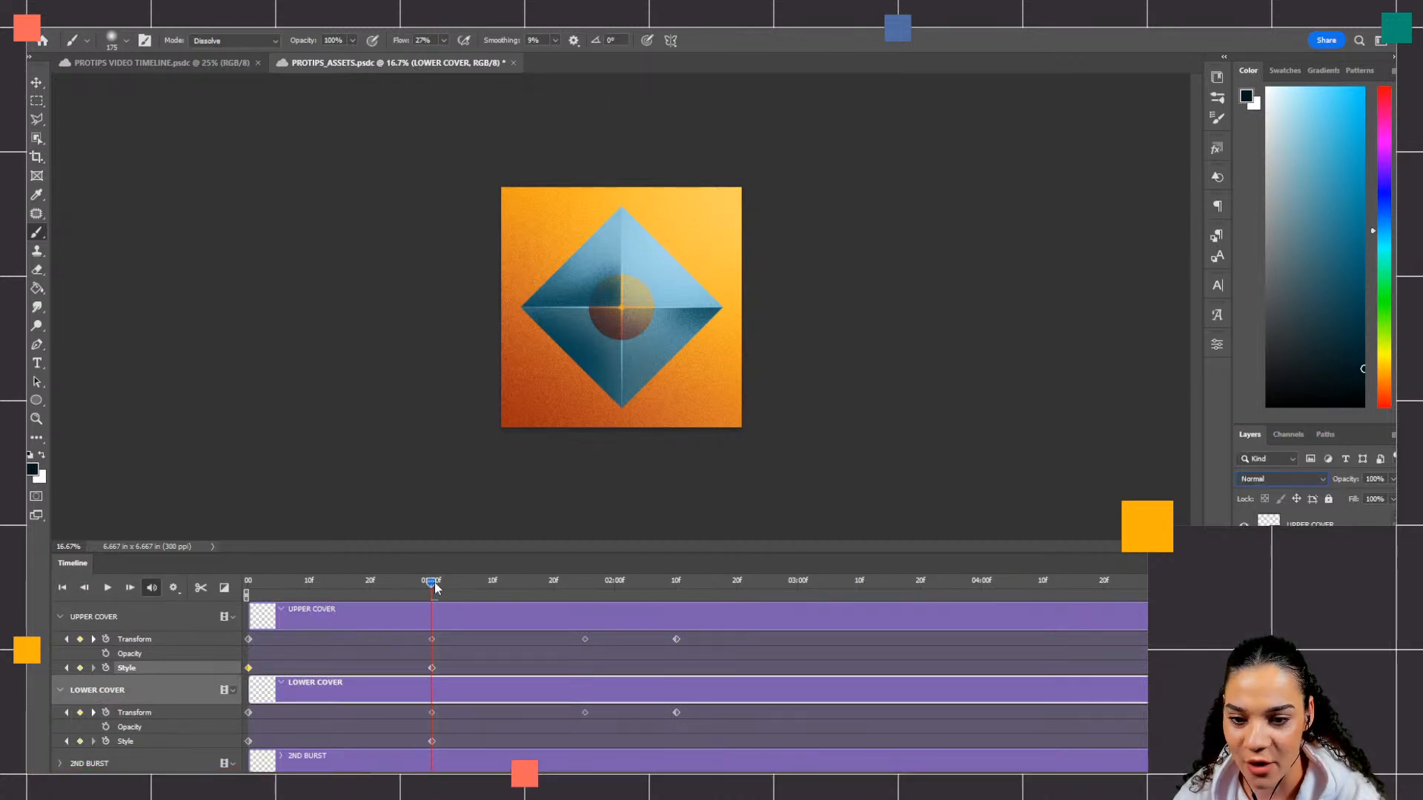
Step: Play the animation from the start to preview the covers' blending change, and stop playback
{"action": "left_click_drag", "start_coordinate": [428, 581], "coordinate": [220, 597]}
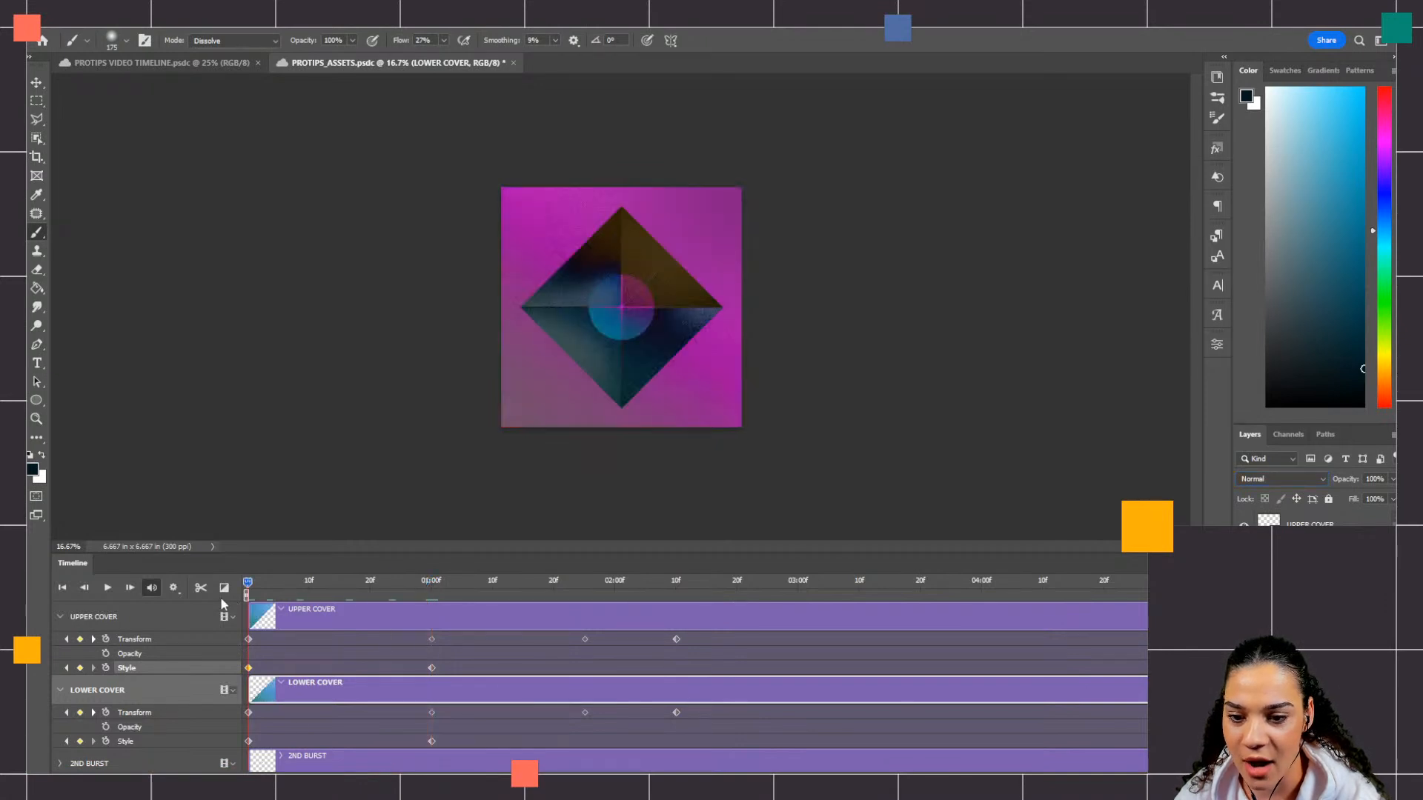
{"action": "key", "text": "space"}
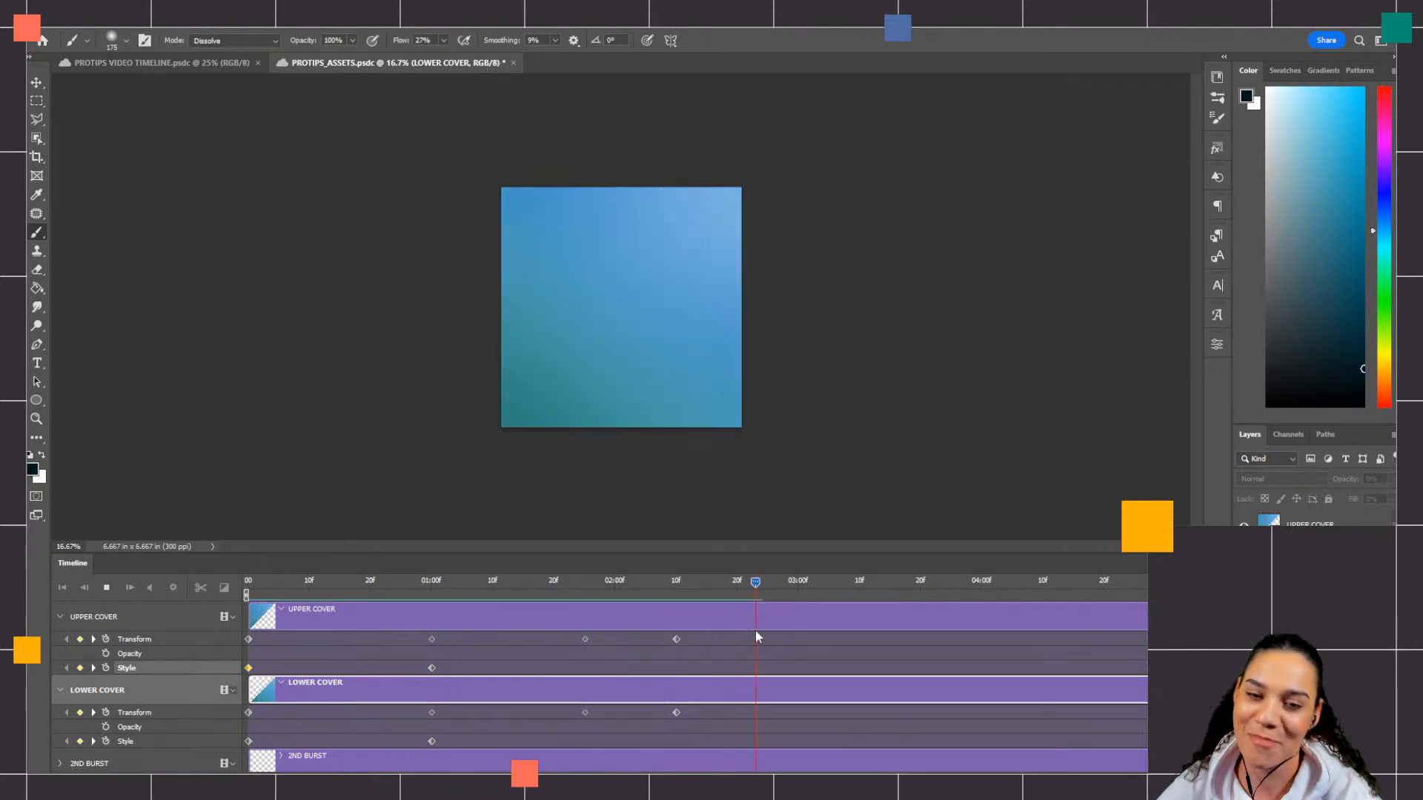
{"action": "key", "text": "space"}
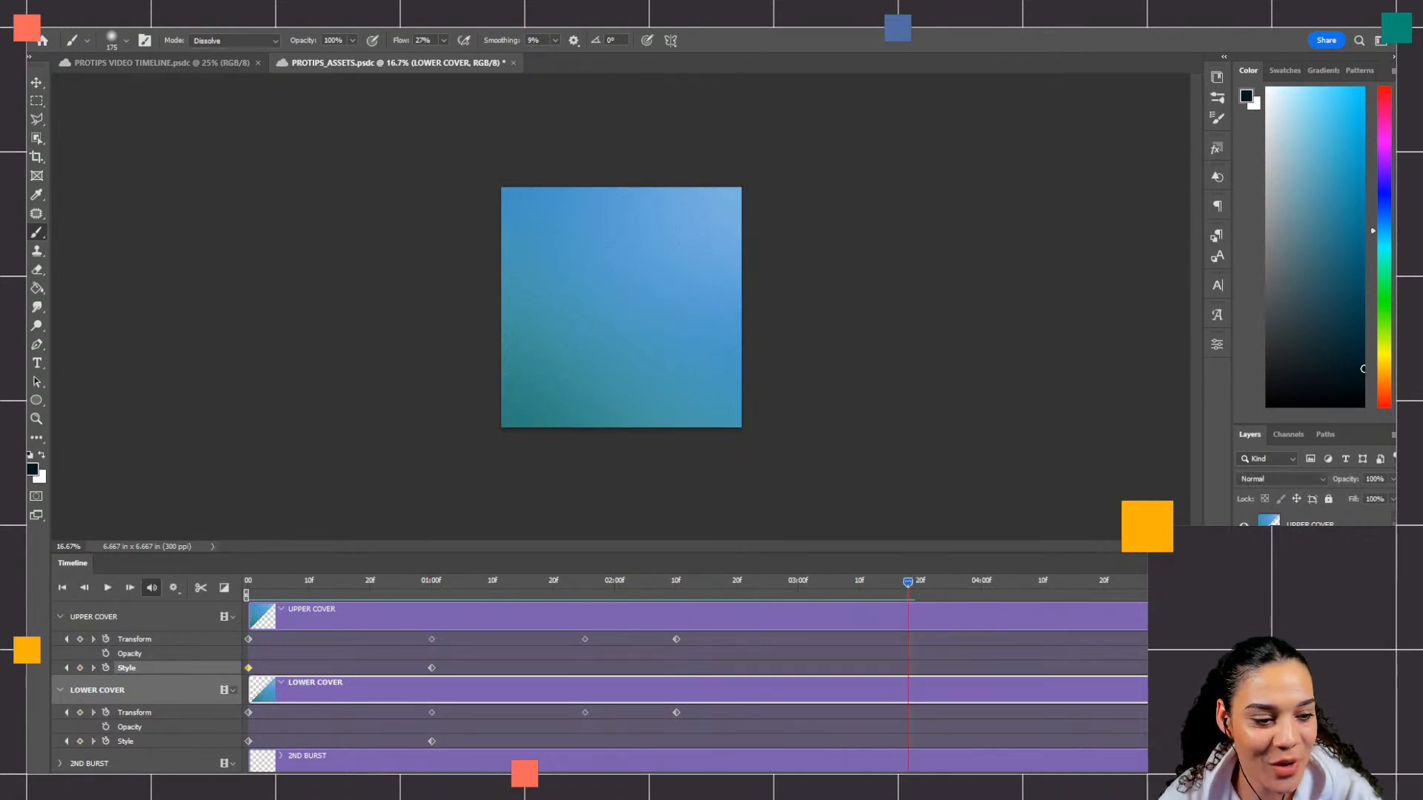
Step: Scrub through the timeline to review the covers' movement and blending change, return to the start, and save the document
{"action": "left_click_drag", "start_coordinate": [907, 583], "coordinate": [483, 585]}
{"action": "left_click_drag", "start_coordinate": [269, 583], "coordinate": [371, 597]}
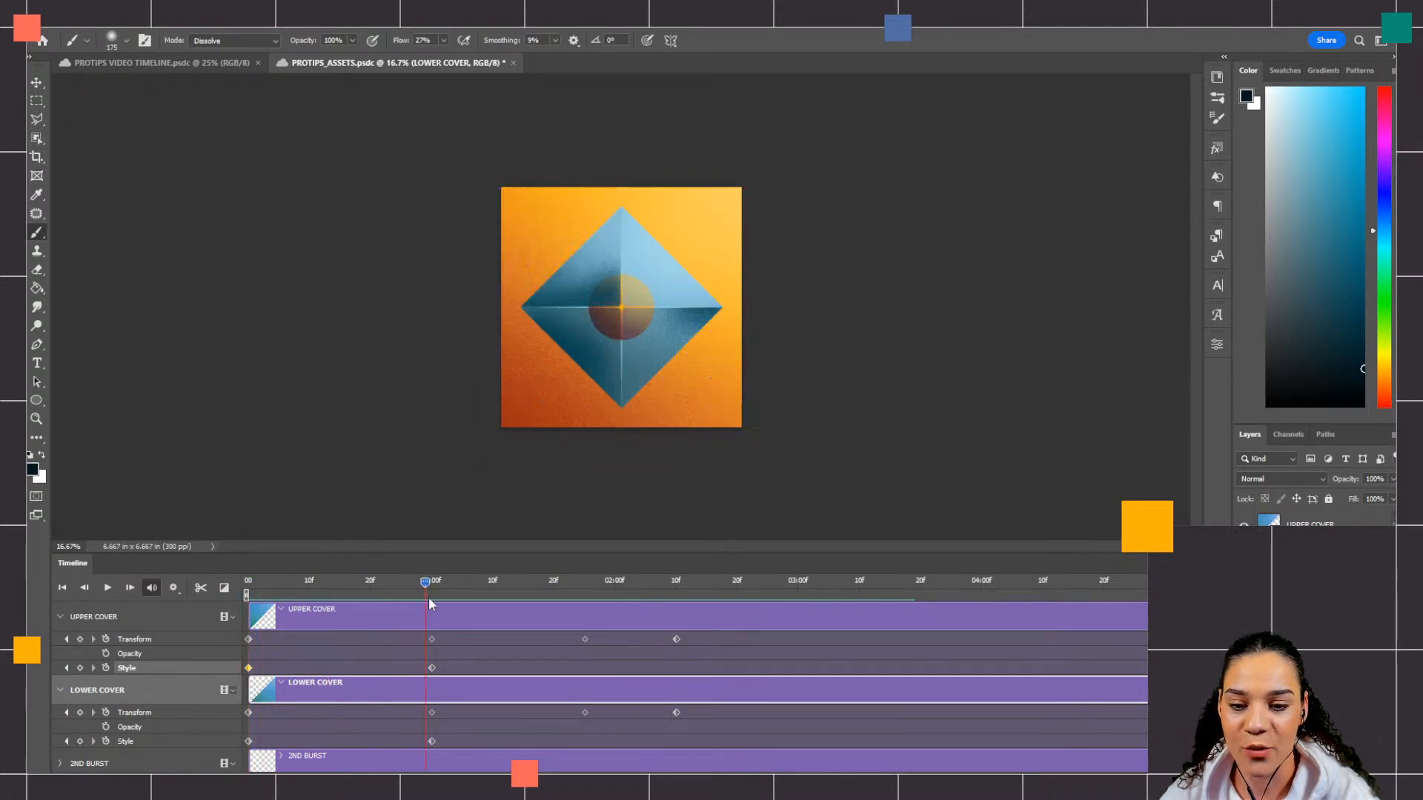
{"action": "left_click_drag", "start_coordinate": [594, 604], "coordinate": [690, 609]}
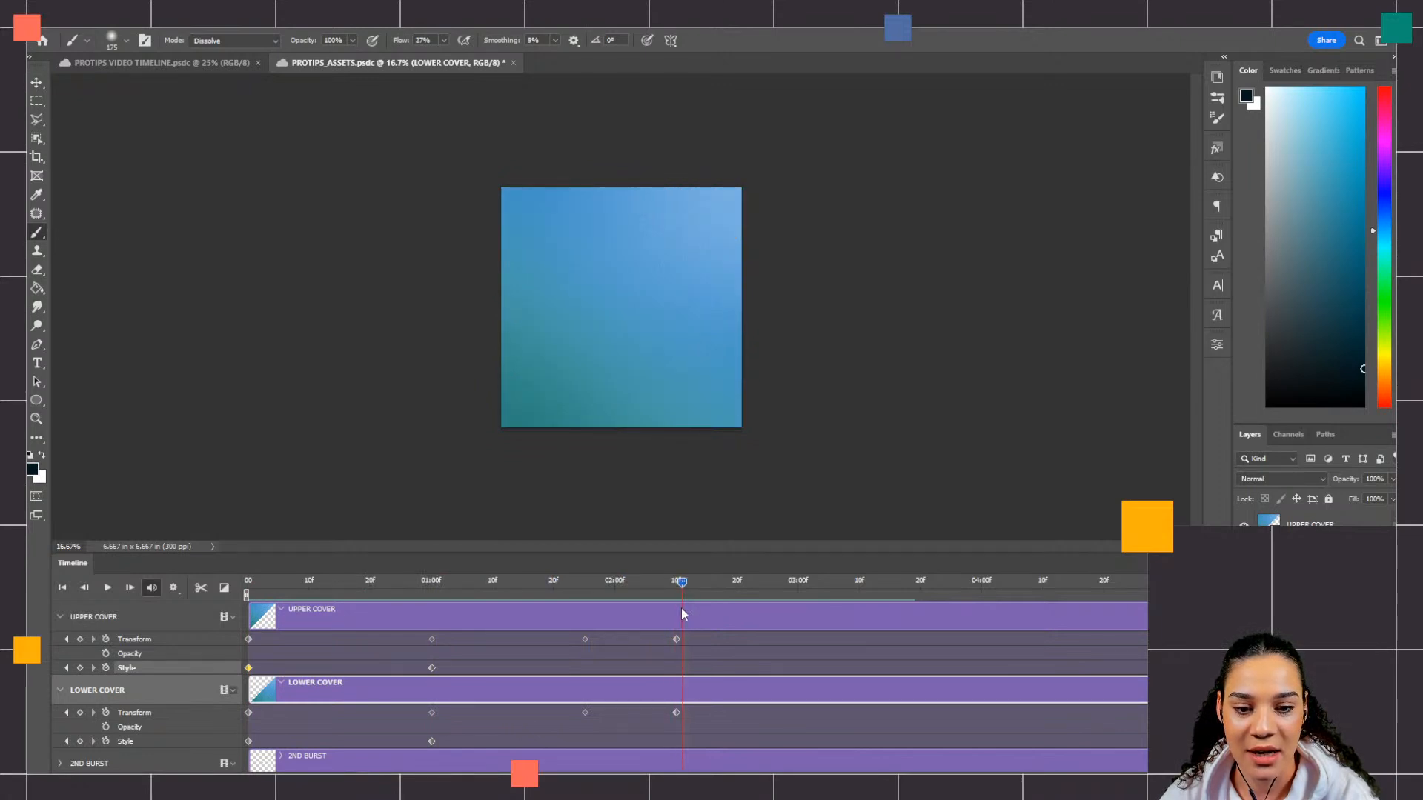
{"action": "left_click_drag", "start_coordinate": [675, 615], "coordinate": [241, 619]}
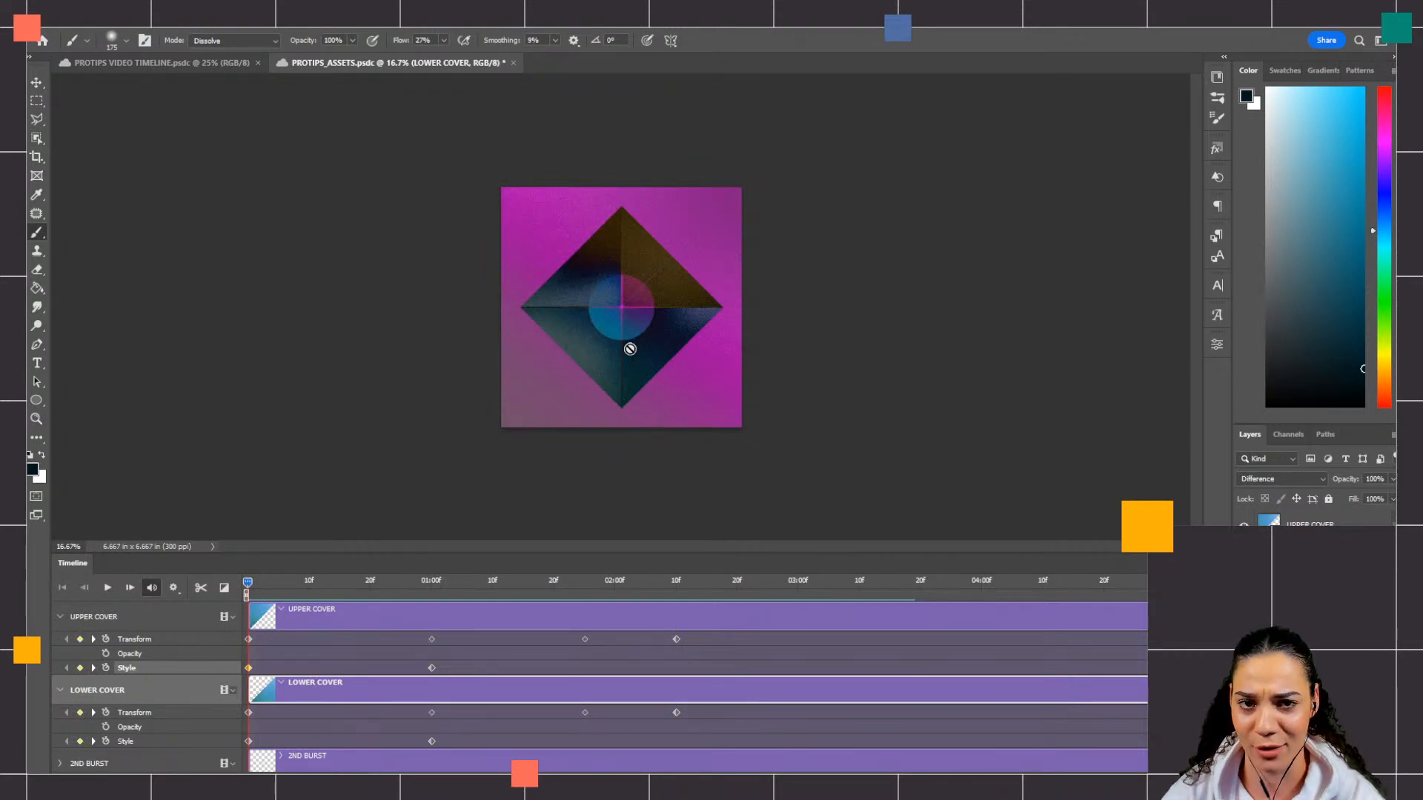
{"action": "left_click_drag", "start_coordinate": [247, 582], "coordinate": [567, 595]}
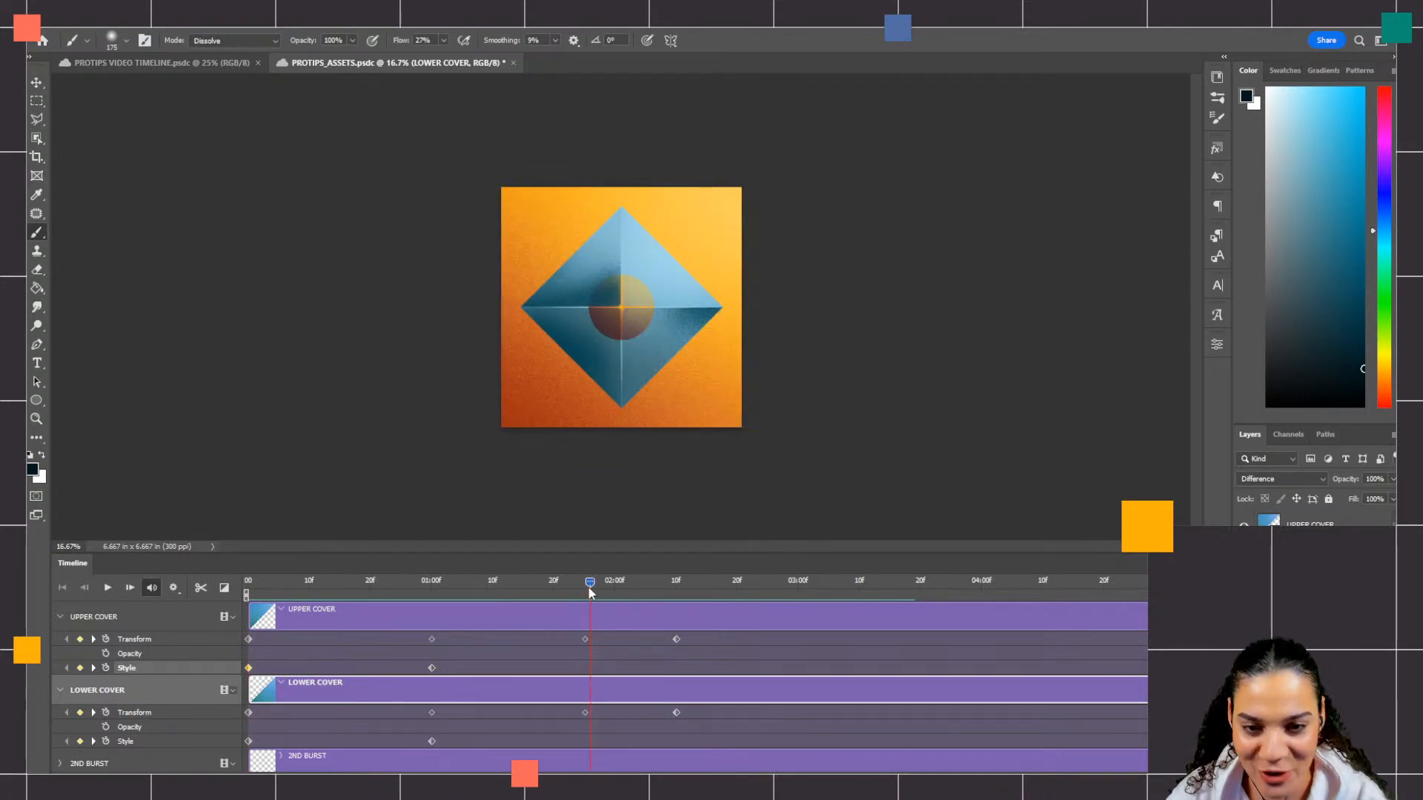
{"action": "left_click_drag", "start_coordinate": [588, 590], "coordinate": [433, 602]}
{"action": "left_click_drag", "start_coordinate": [602, 604], "coordinate": [240, 604]}
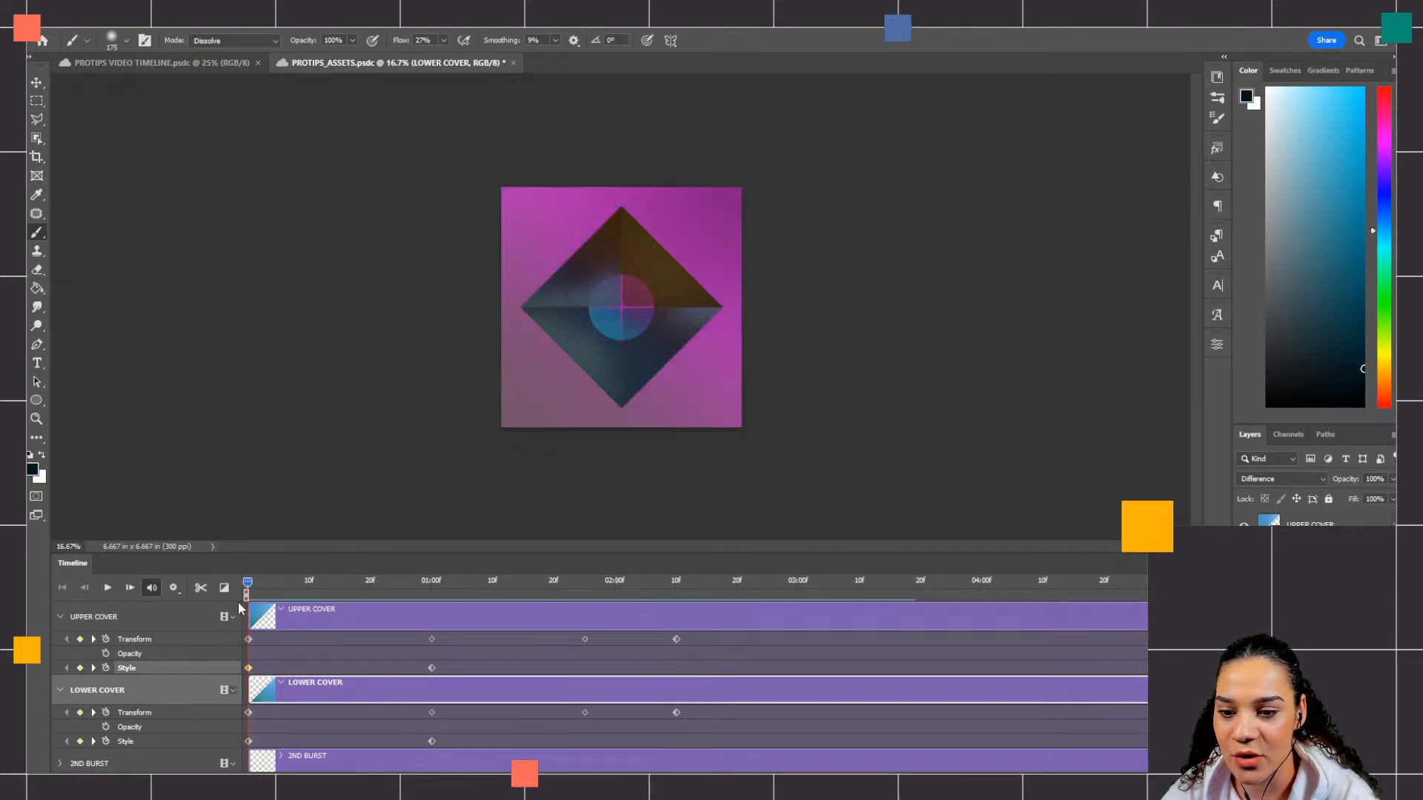
{"action": "key", "text": "ctrl+s"}
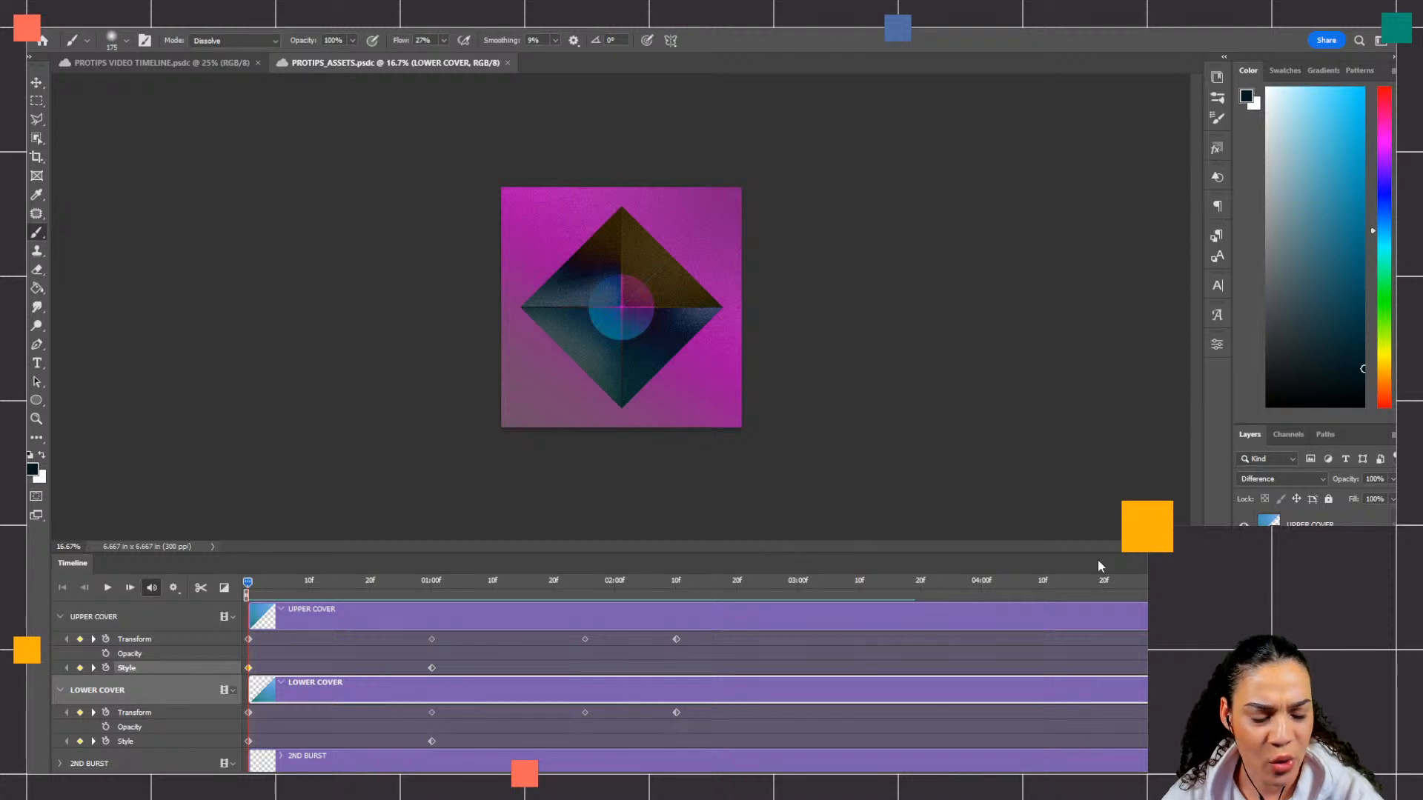
Step: Expand the BURST layer's properties in the timeline and add a Transform keyframe to it at 15f
{"action": "left_click_drag", "start_coordinate": [247, 583], "coordinate": [444, 586]}
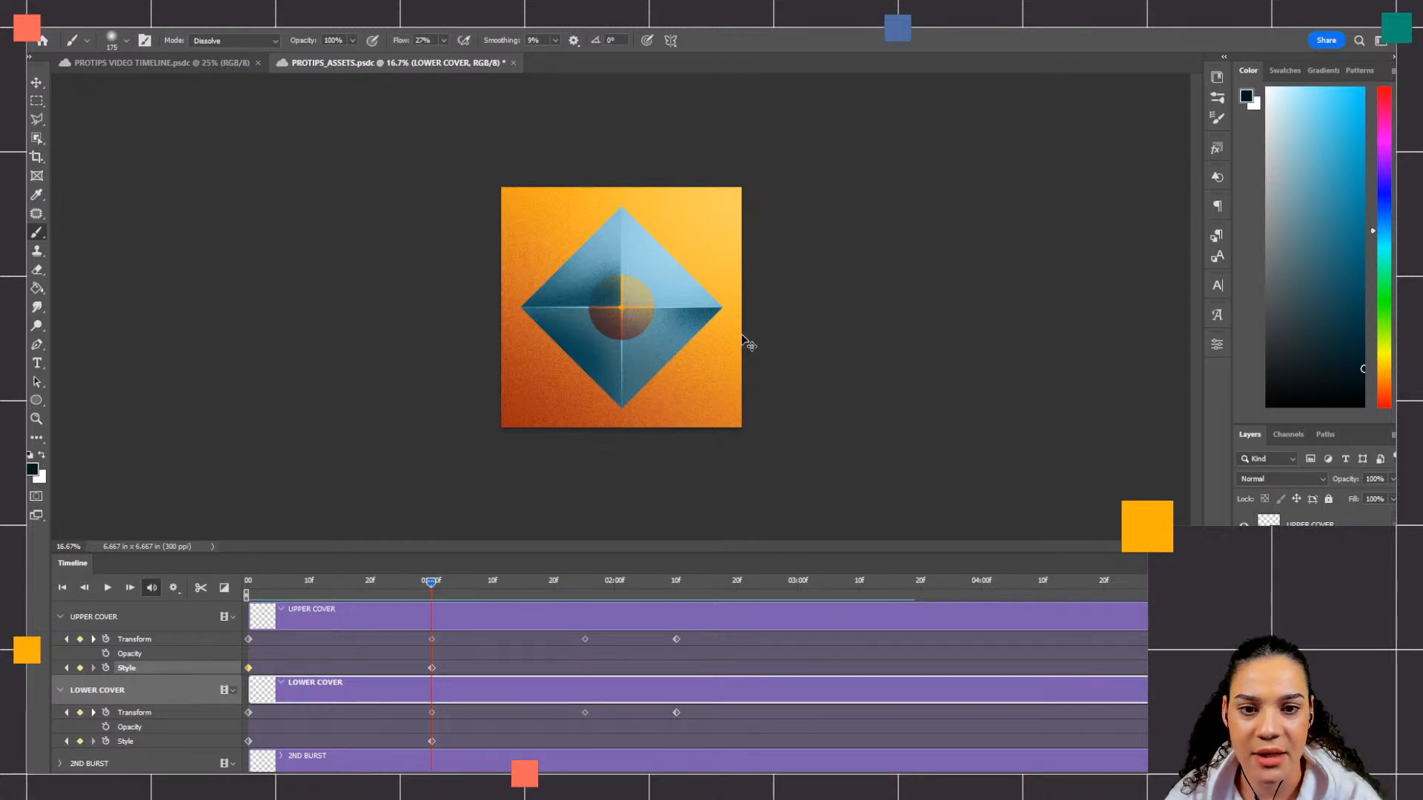
{"action": "key", "text": "ctrl+plus"}
{"action": "key", "text": "ctrl+plus"}
{"action": "key", "text": "ctrl+plus"}
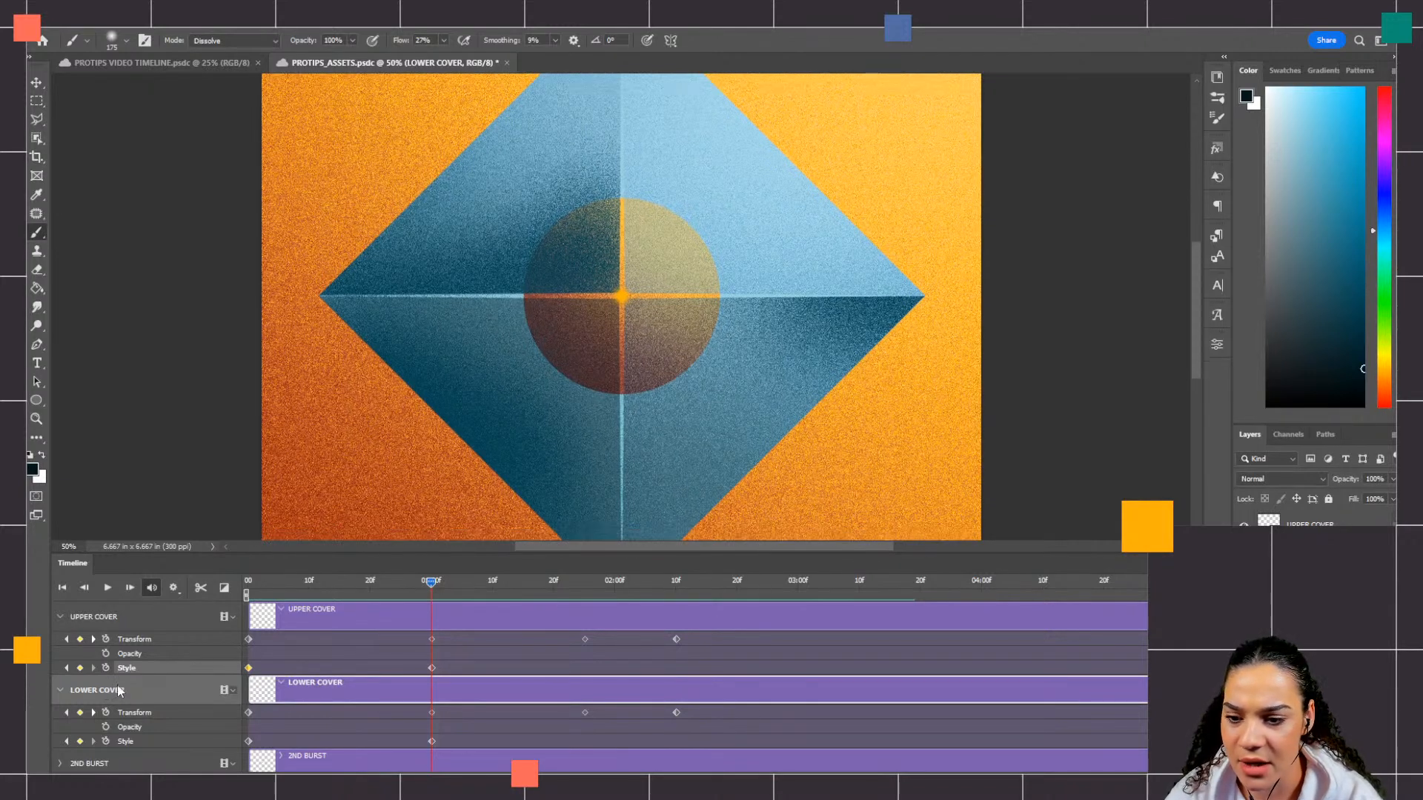
{"action": "scroll", "coordinate": [325, 648], "scroll_direction": "down", "scroll_amount": 3}
{"action": "scroll", "coordinate": [324, 648], "scroll_direction": "up", "scroll_amount": 1}
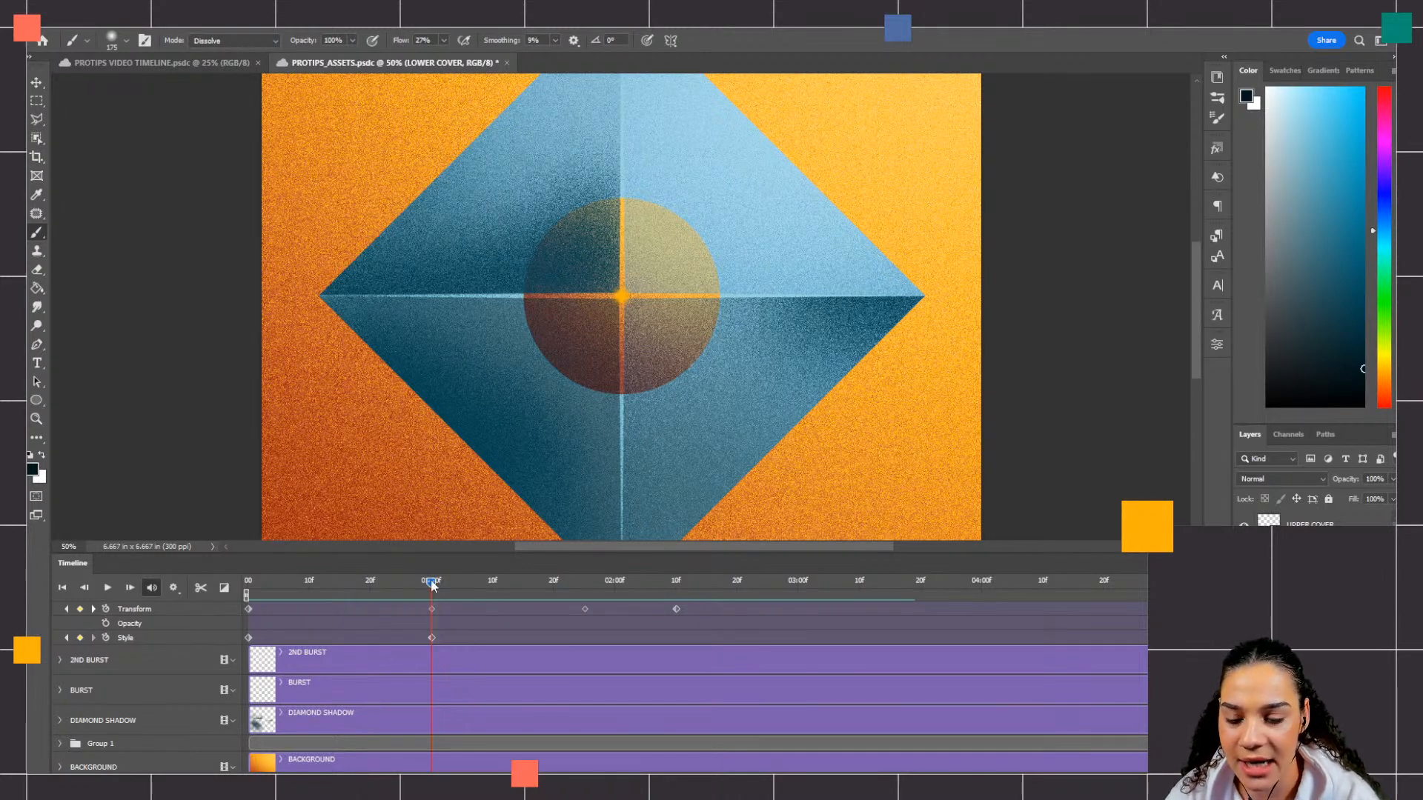
{"action": "left_click_drag", "start_coordinate": [433, 588], "coordinate": [242, 598]}
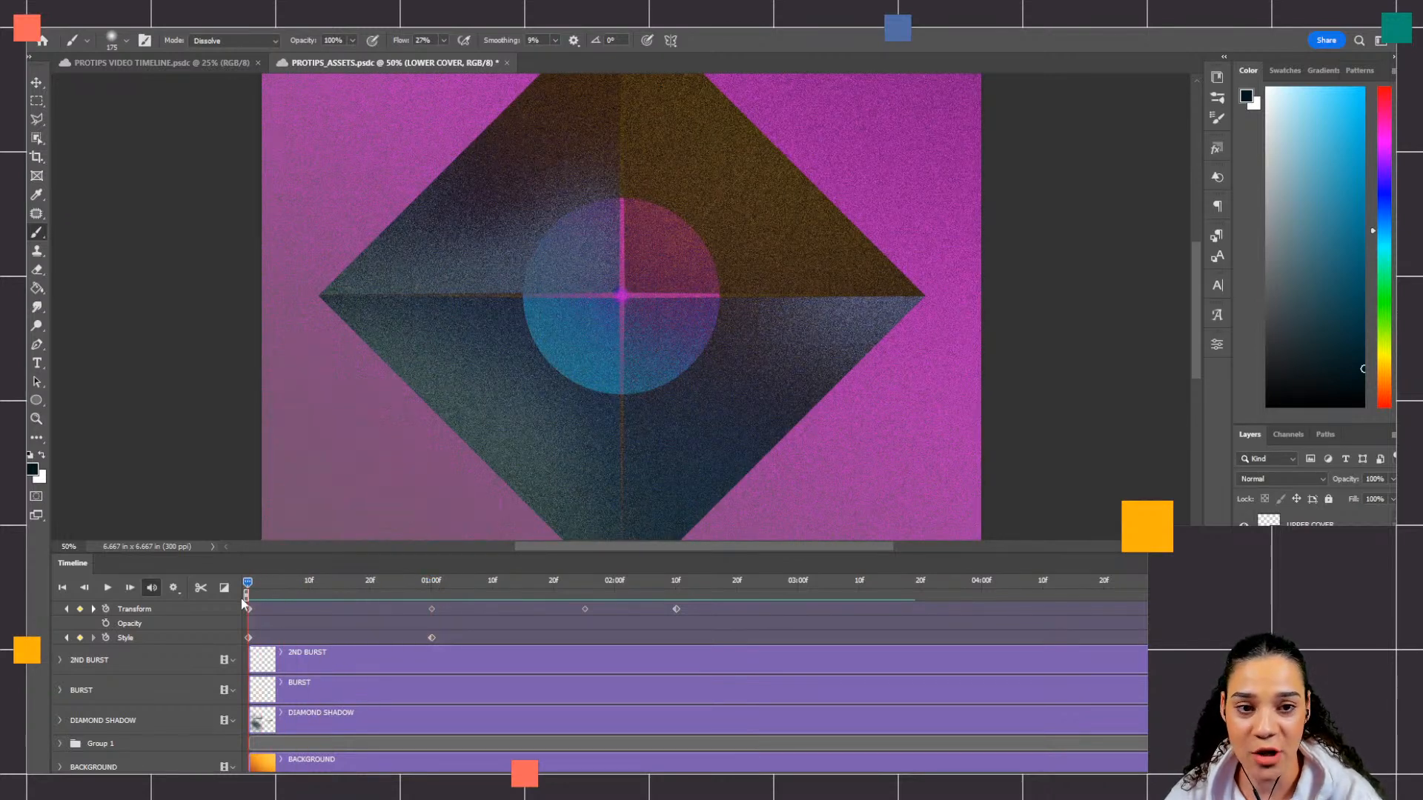
{"action": "left_click_drag", "start_coordinate": [243, 598], "coordinate": [343, 609]}
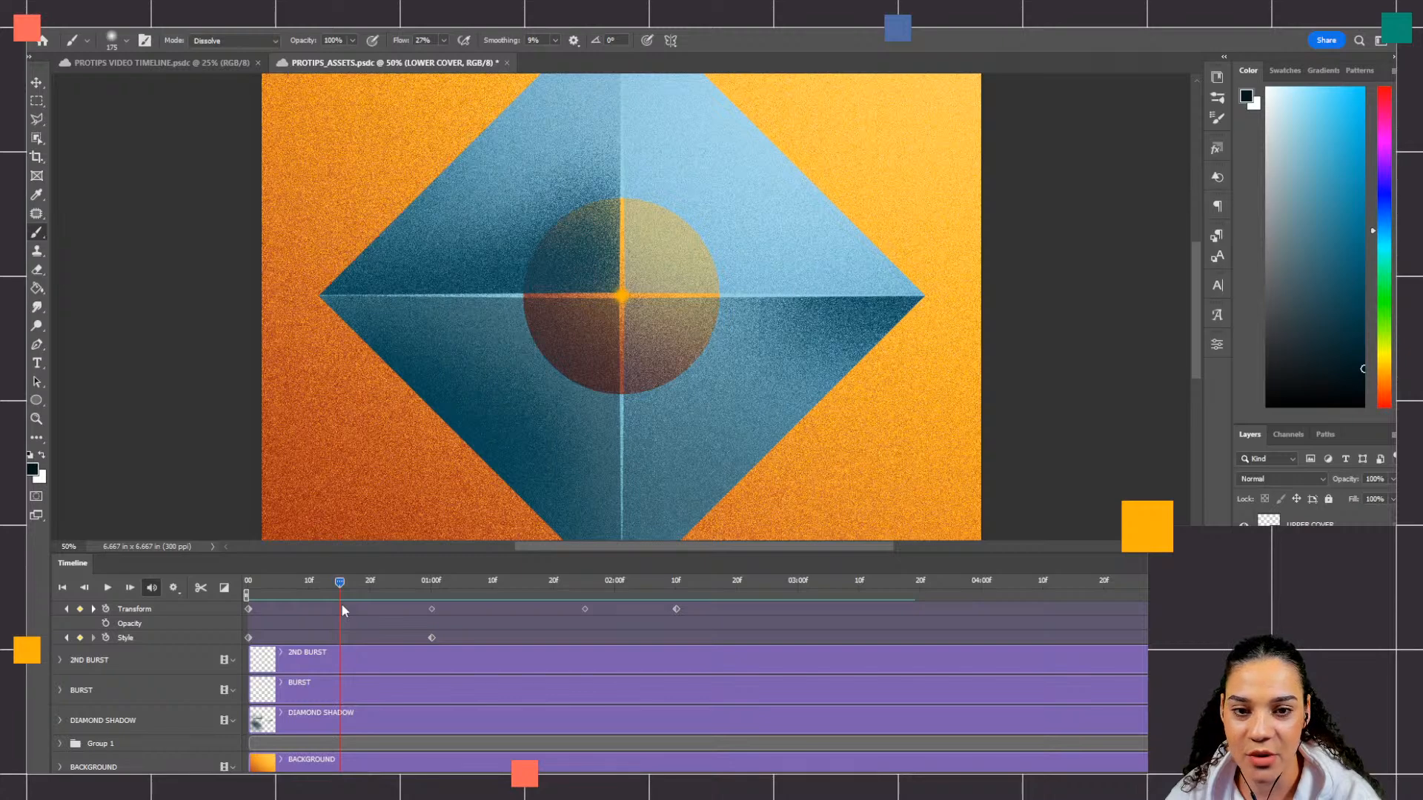
{"action": "key", "text": "ctrl+minus"}
{"action": "key", "text": "ctrl+minus"}
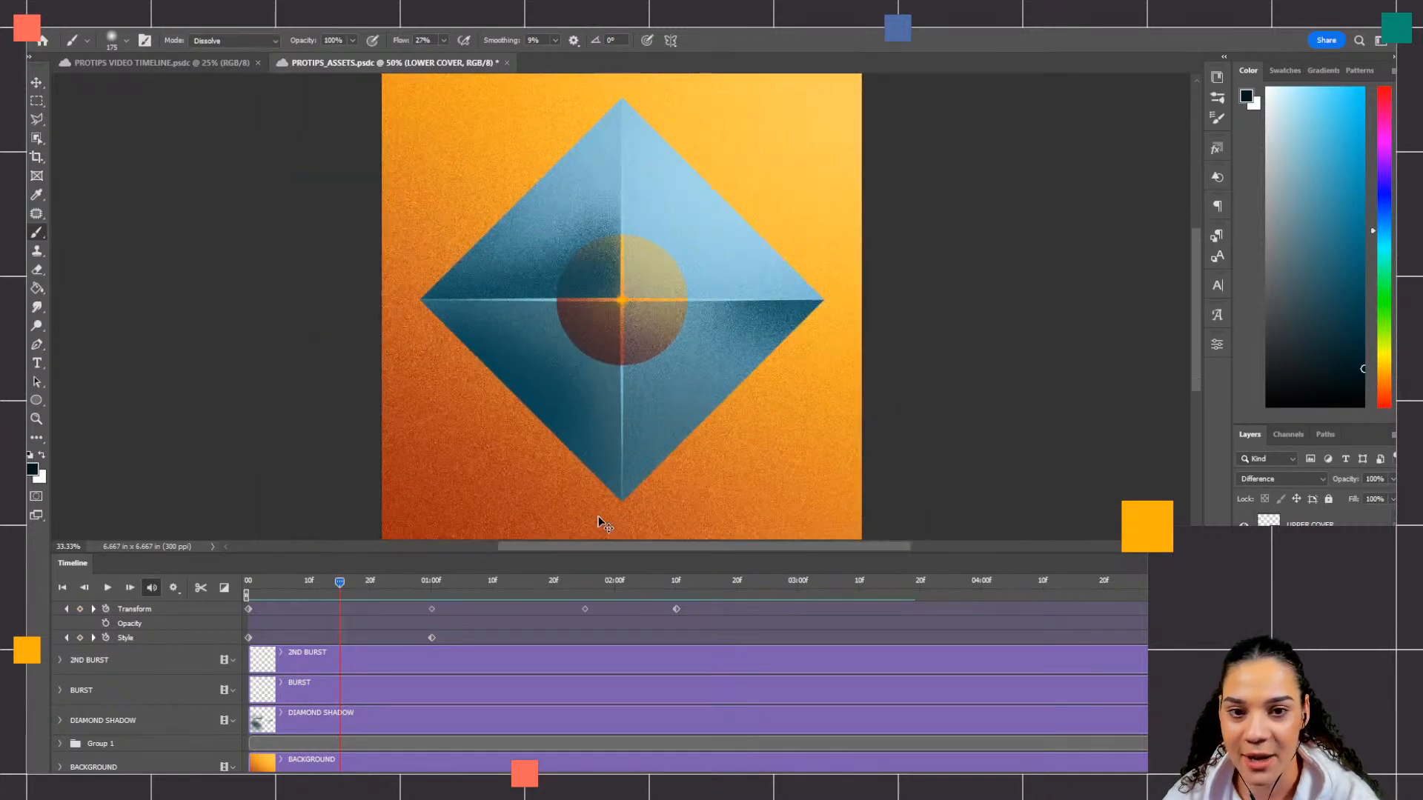
{"action": "key", "text": "ctrl+plus"}
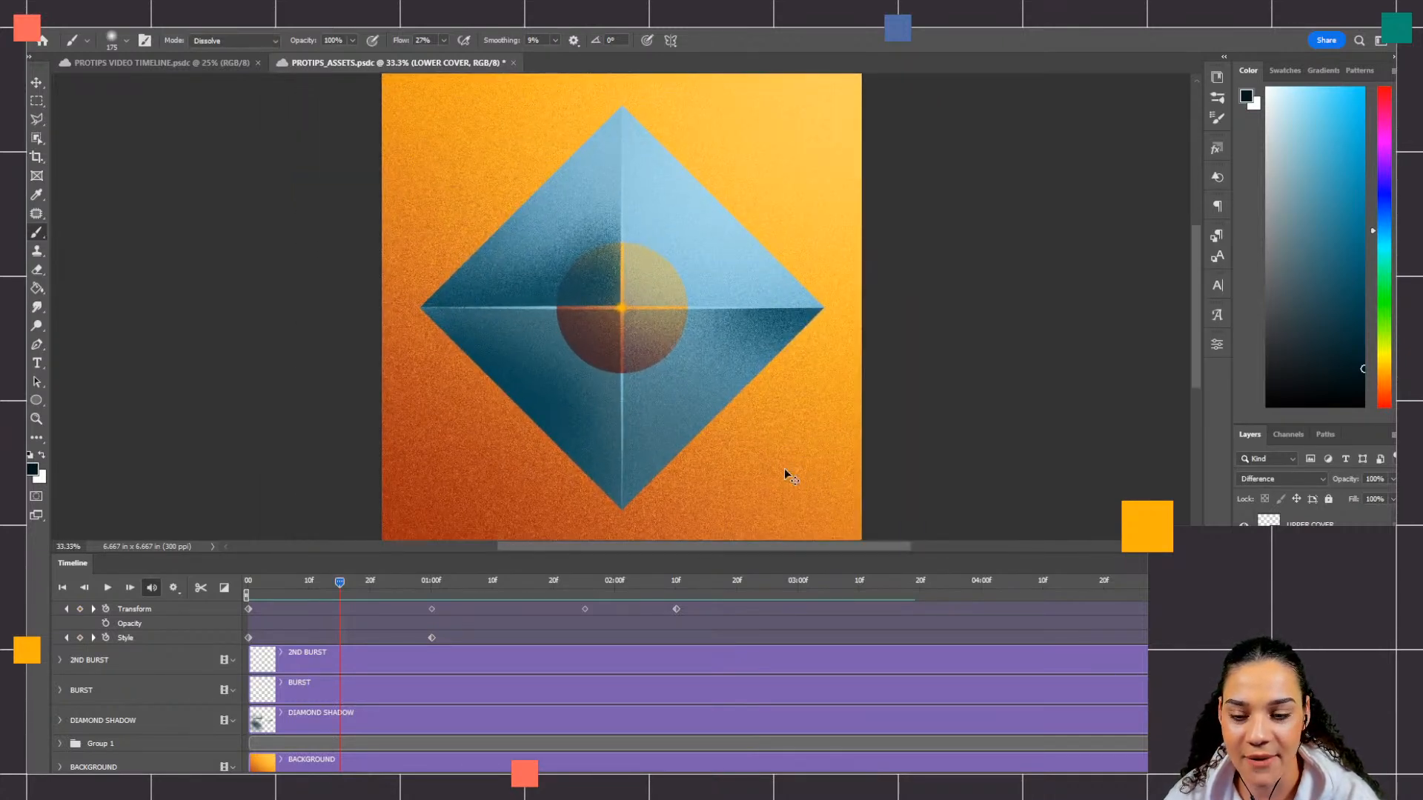
{"action": "left_click", "coordinate": [60, 691]}
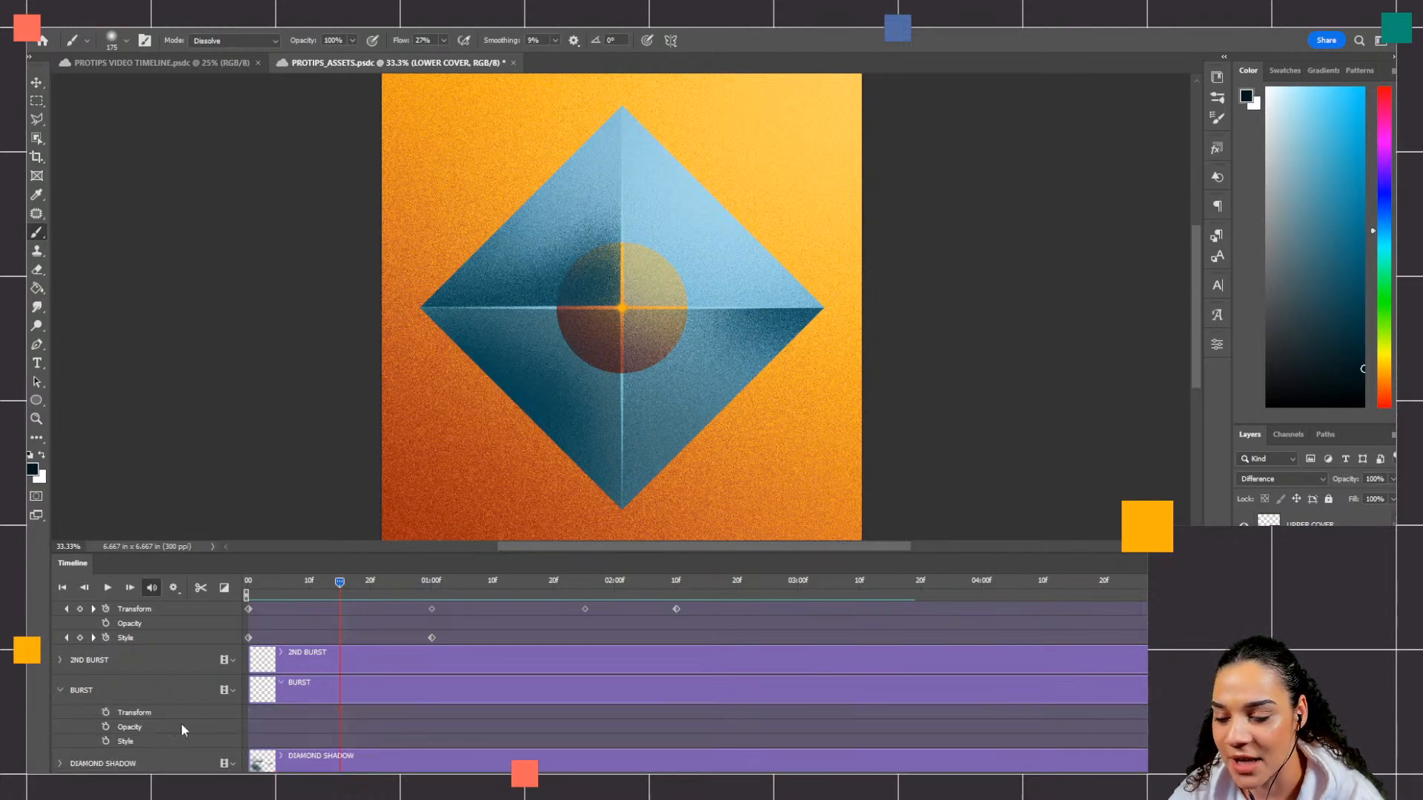
{"action": "left_click", "coordinate": [106, 712]}
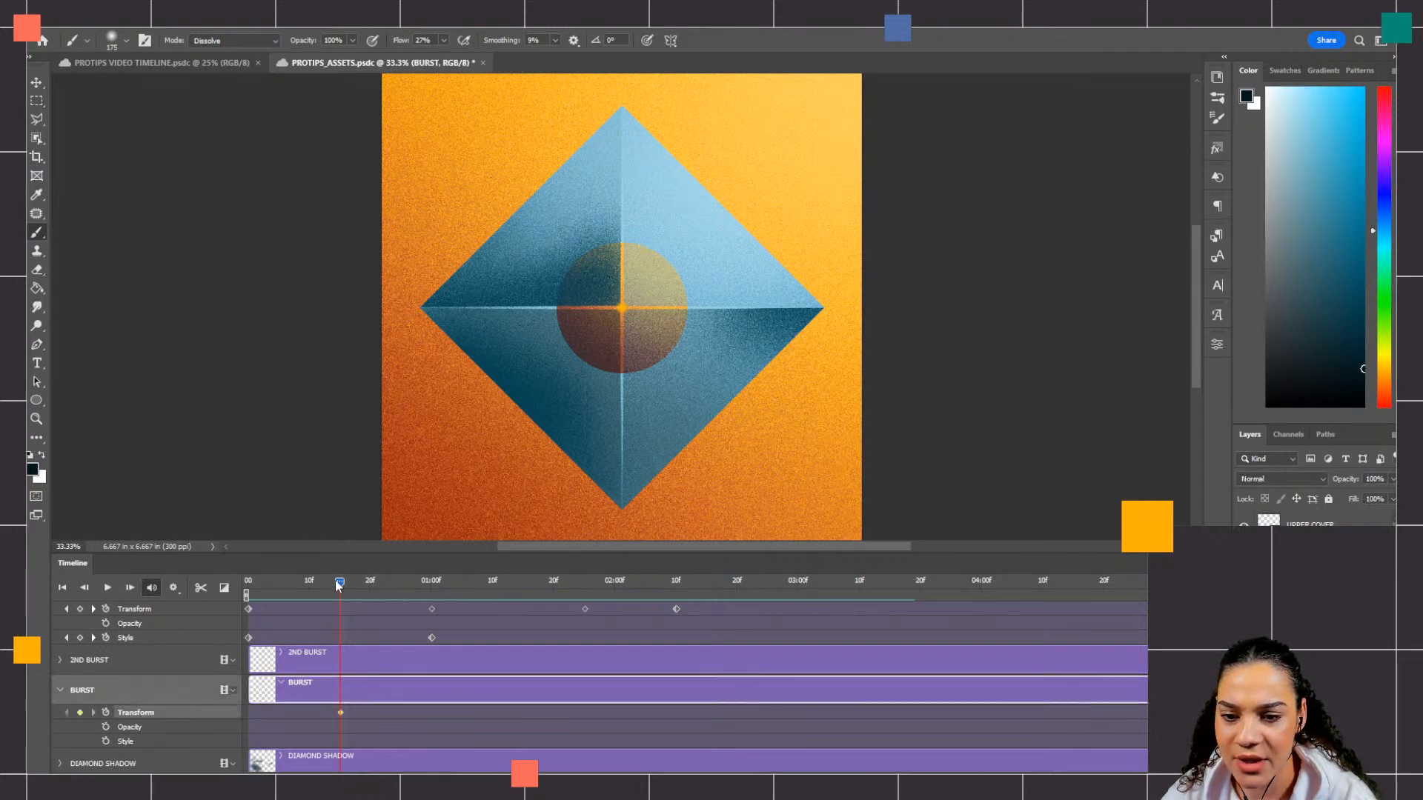
Step: At 25f, enlarge BURST with Free Transform to about 72% around the diamond's center, and preview the growth
{"action": "left_click_drag", "start_coordinate": [338, 580], "coordinate": [399, 595]}
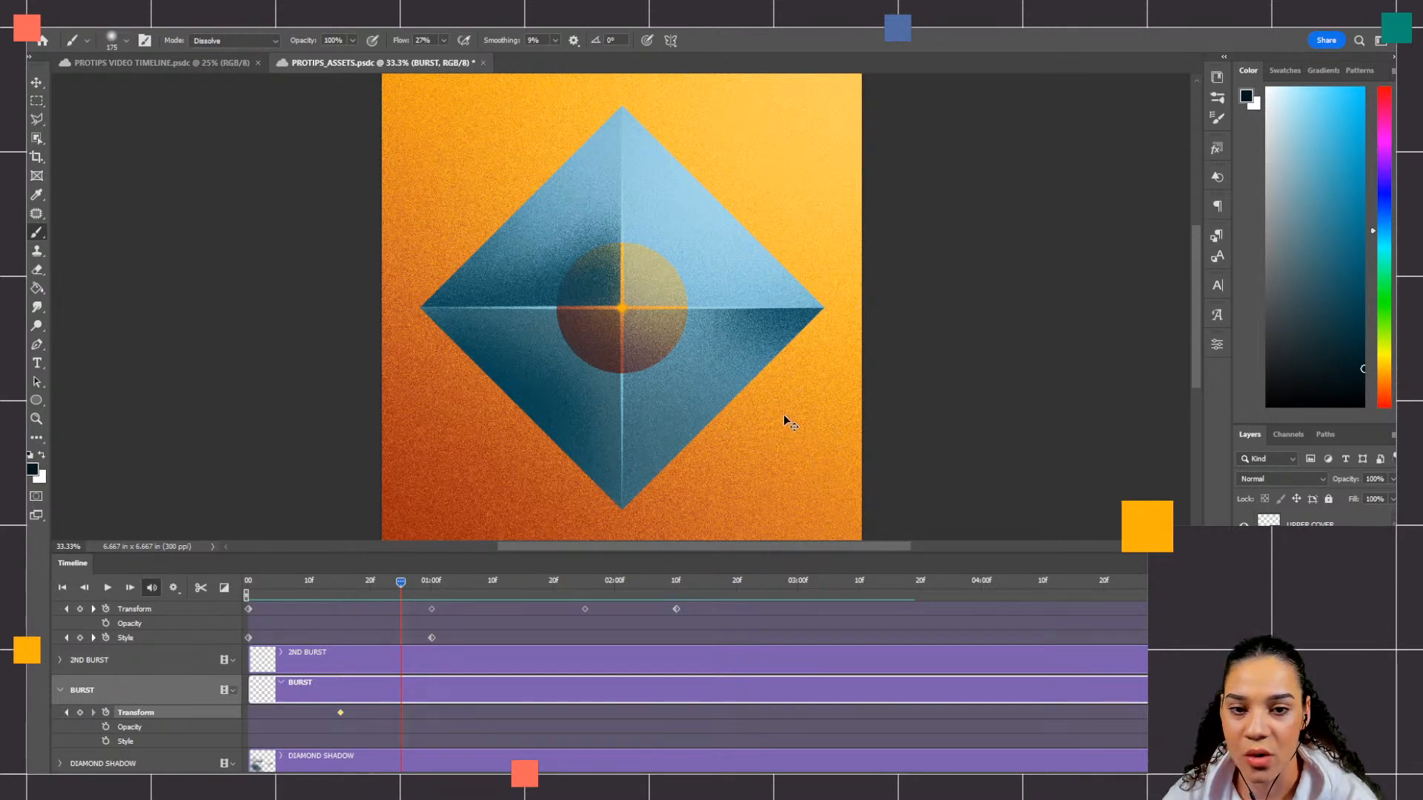
{"action": "key", "text": "ctrl+t"}
{"action": "left_click_drag", "start_coordinate": [635, 297], "coordinate": [713, 285]}
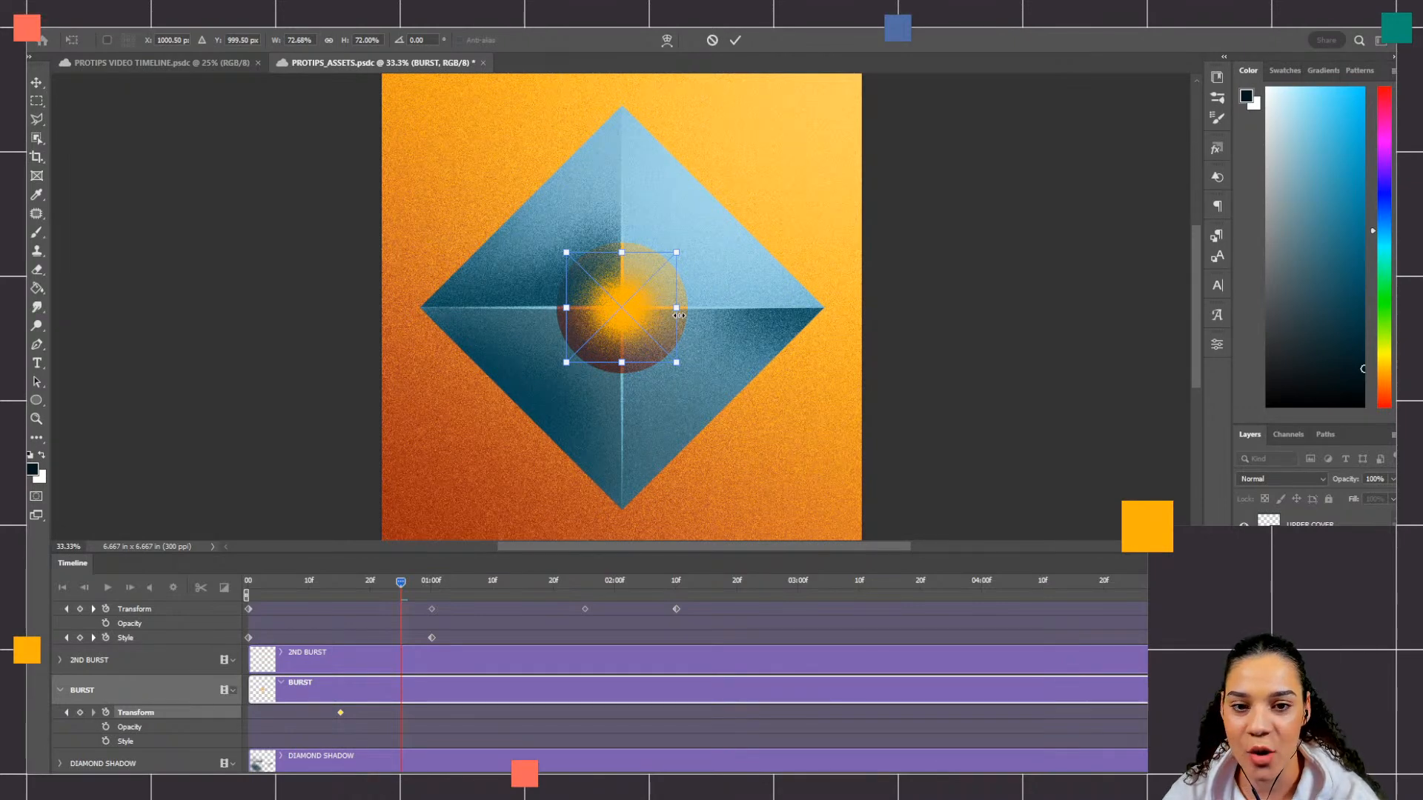
{"action": "key", "text": "Return"}
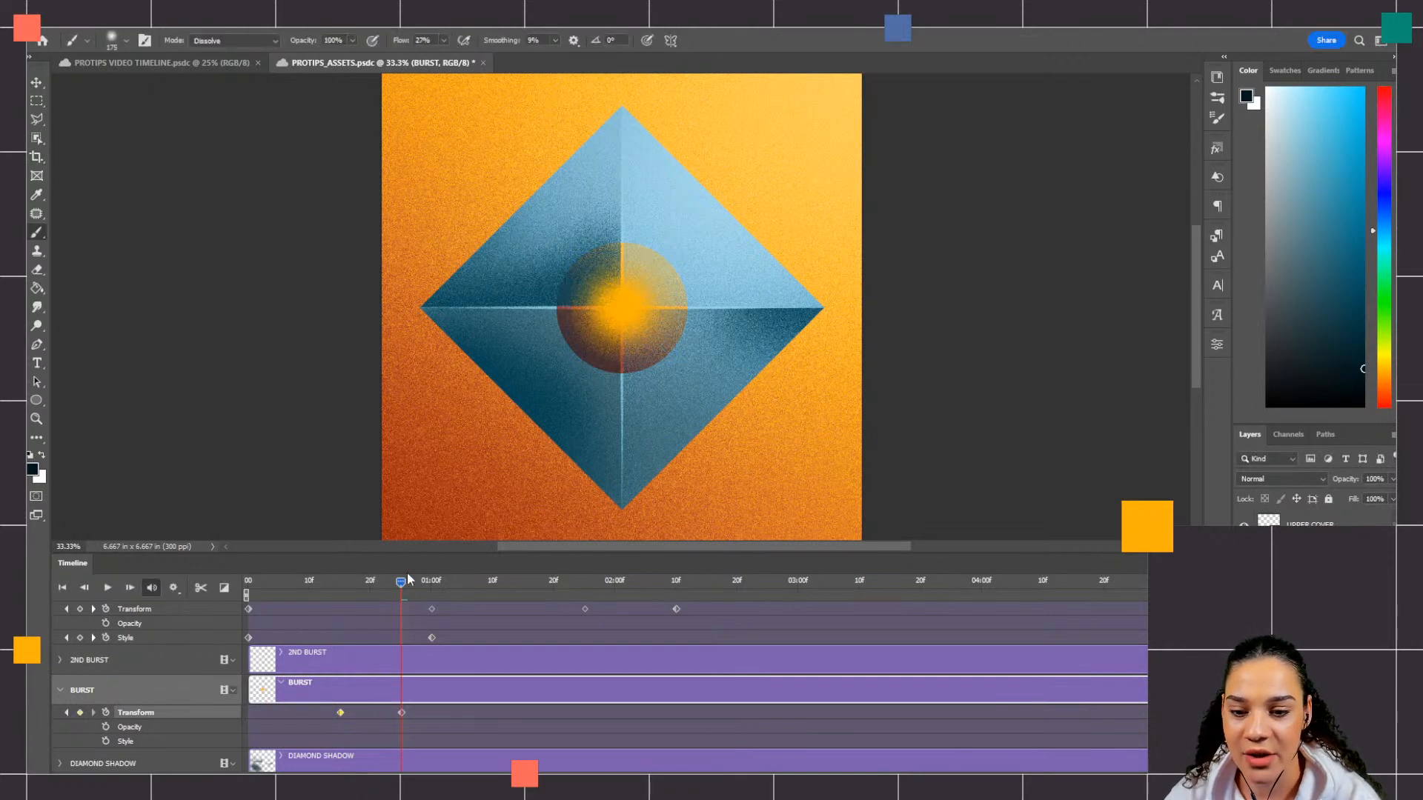
{"action": "left_click_drag", "start_coordinate": [405, 581], "coordinate": [399, 612]}
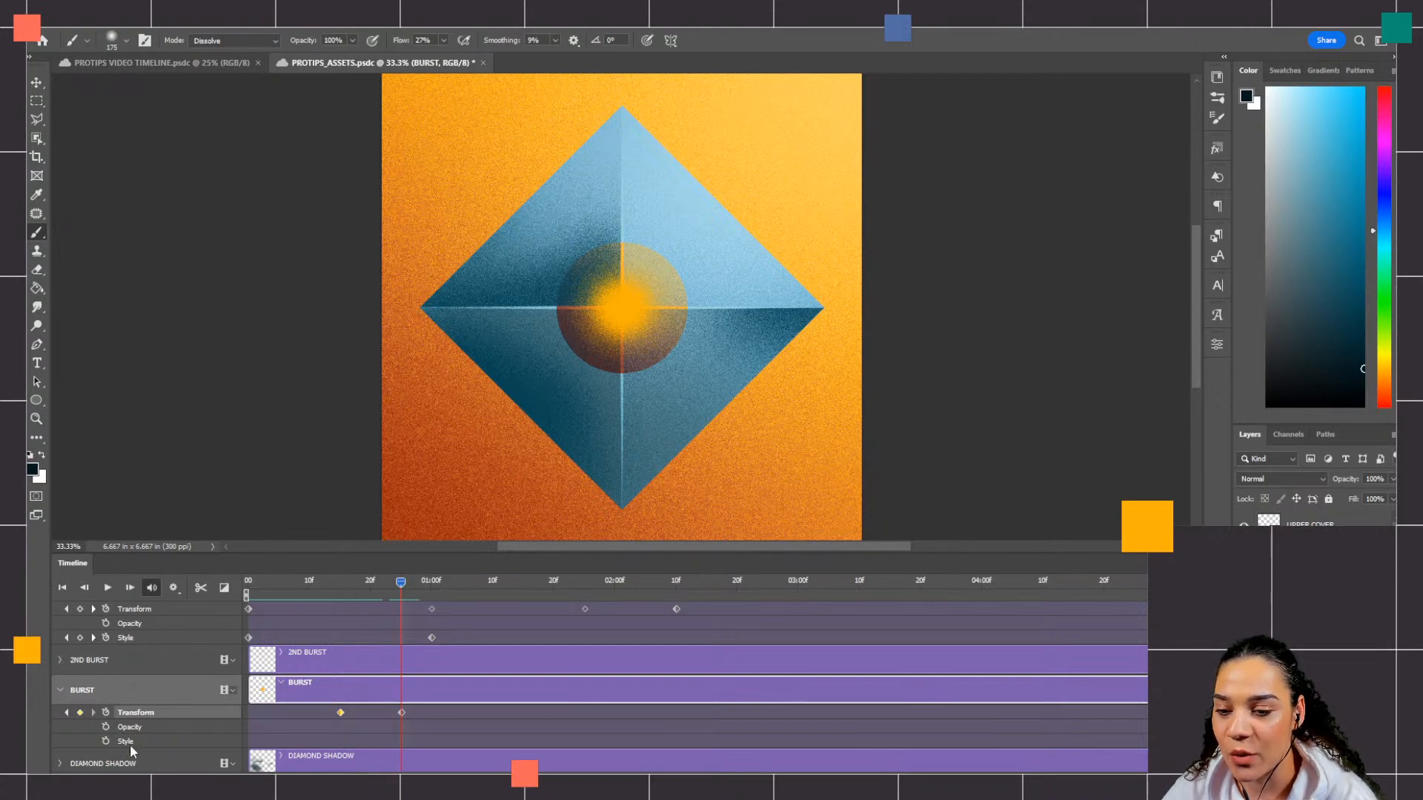
Step: Expand the 2ND BURST layer's properties in the timeline and add an Opacity keyframe to it at 25f
{"action": "left_click", "coordinate": [60, 659]}
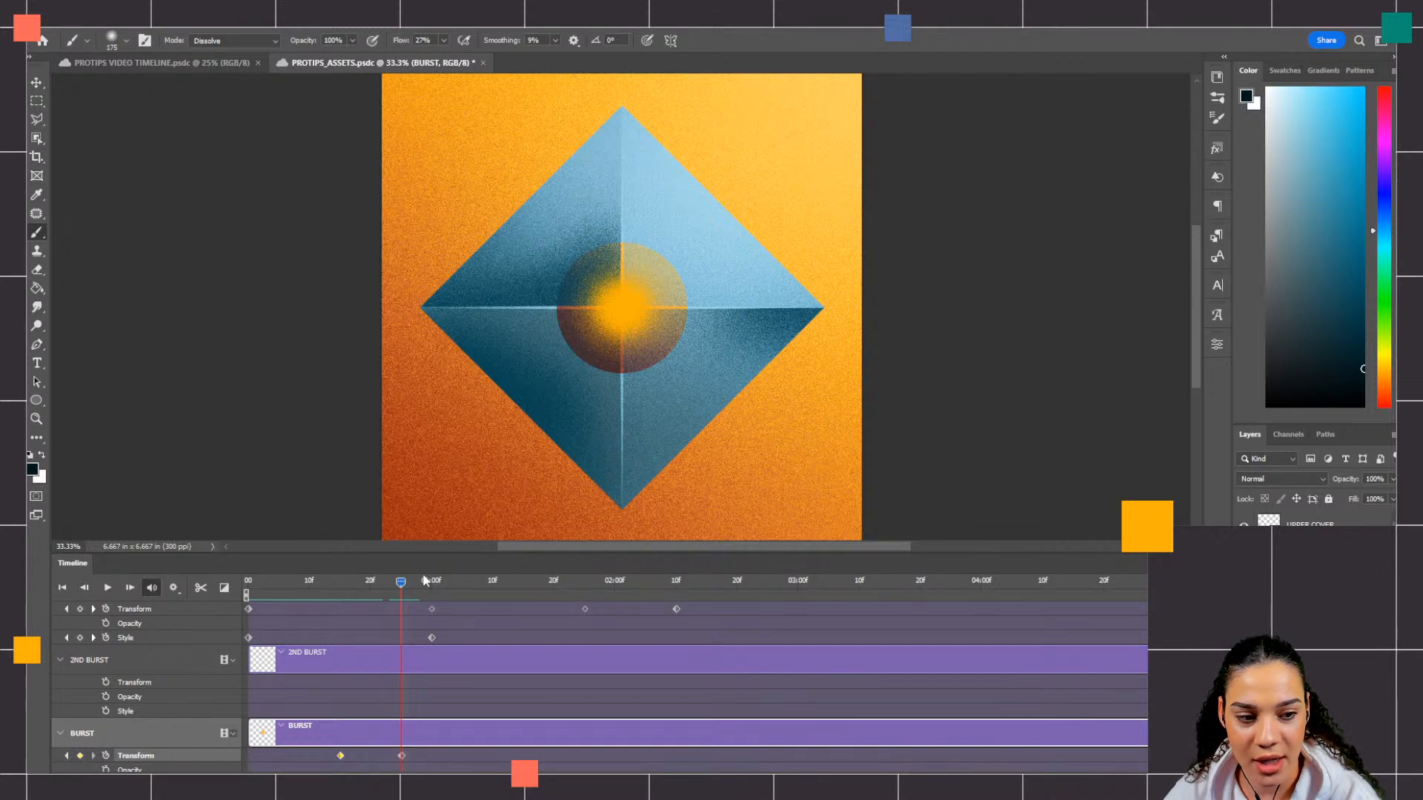
{"action": "left_click", "coordinate": [280, 658]}
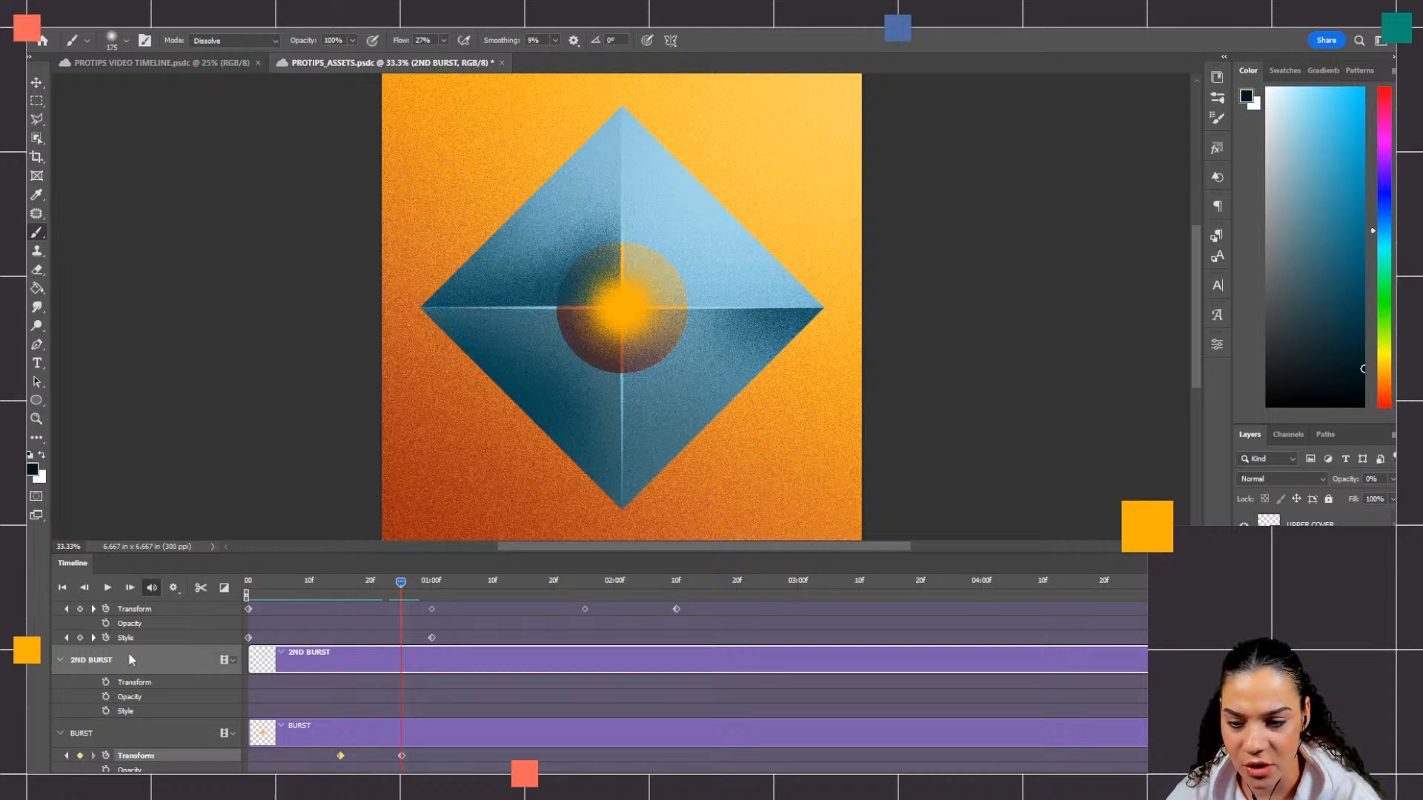
{"action": "left_click", "coordinate": [105, 697]}
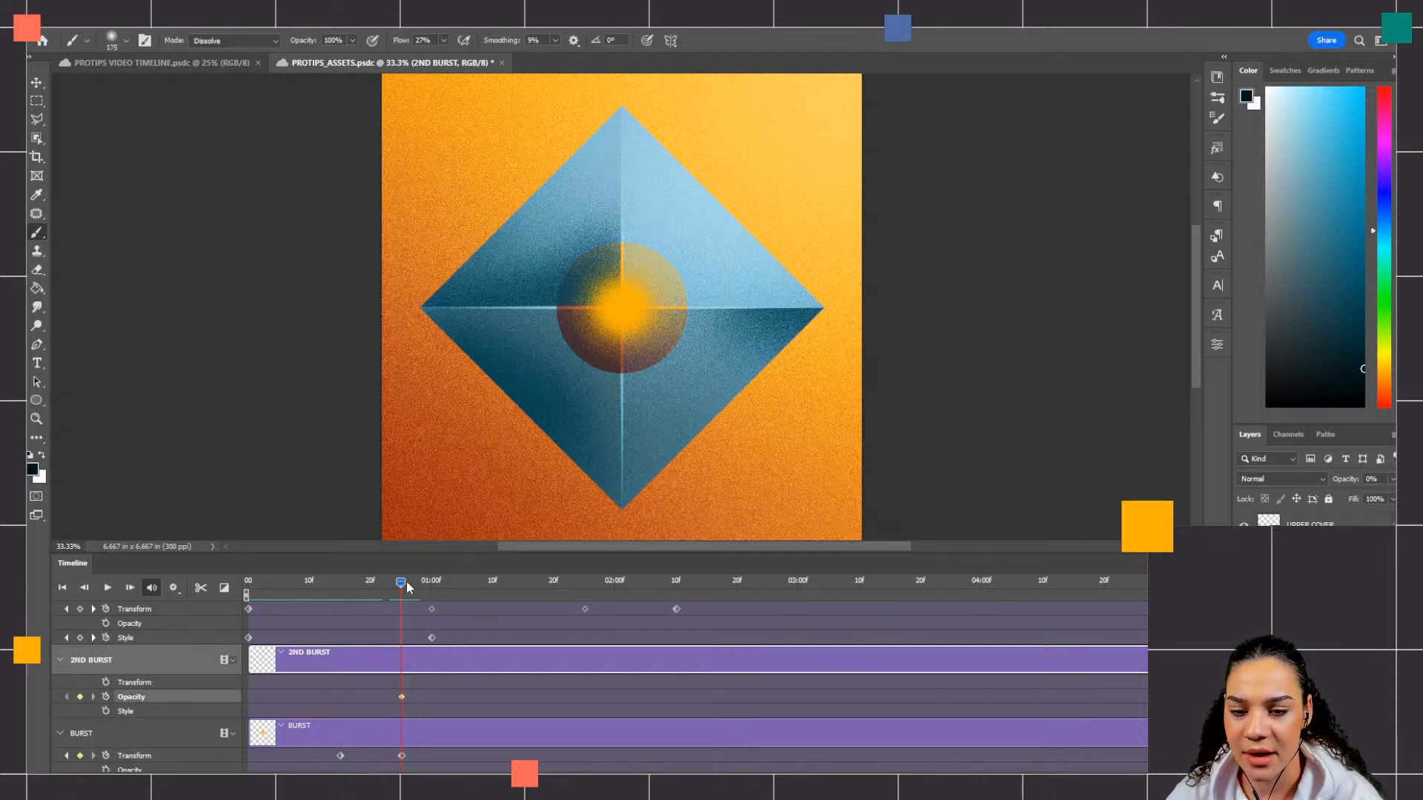
Step: At 01:00f, raise the 2ND BURST layer's opacity to 100% to create its second Opacity keyframe
{"action": "left_click_drag", "start_coordinate": [400, 580], "coordinate": [435, 590]}
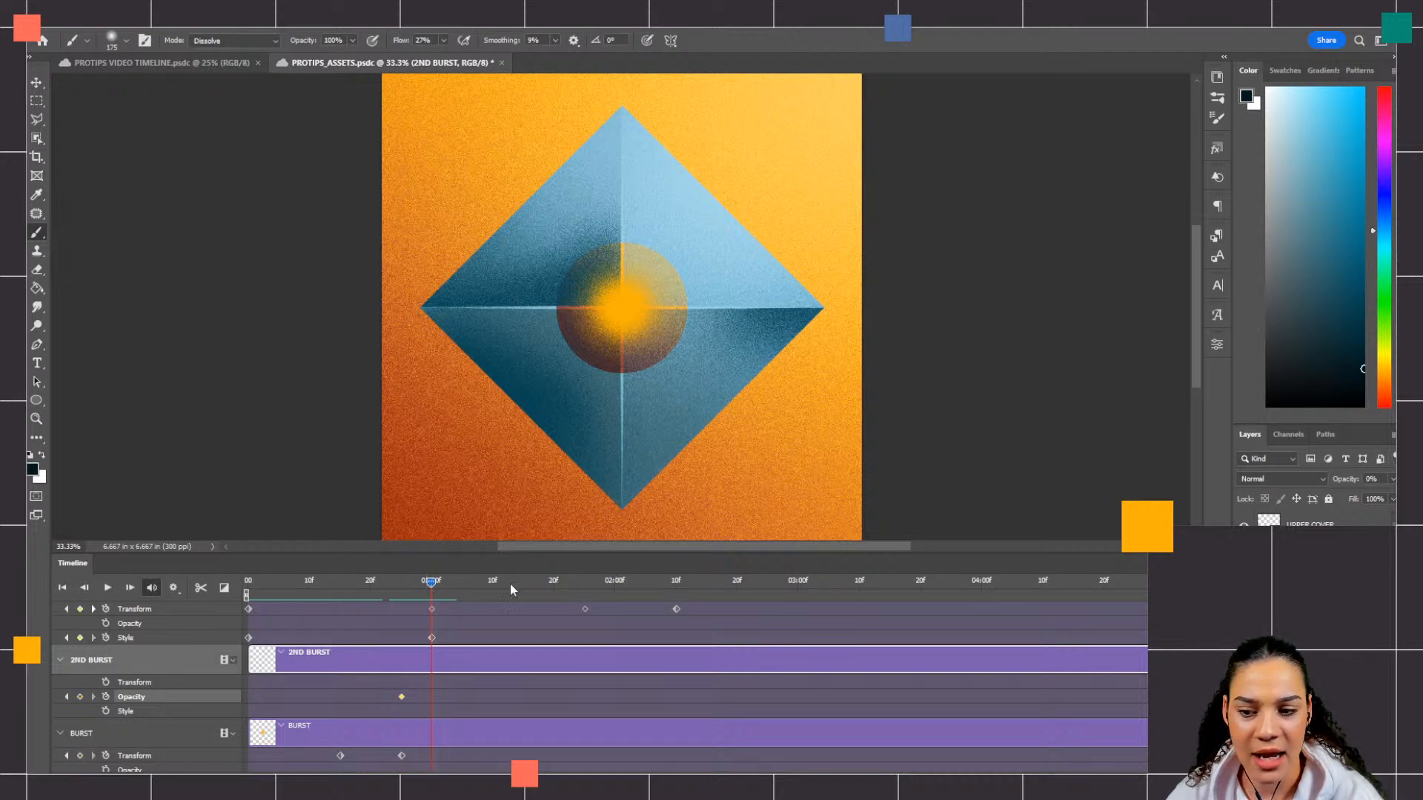
{"action": "left_click", "coordinate": [1392, 480]}
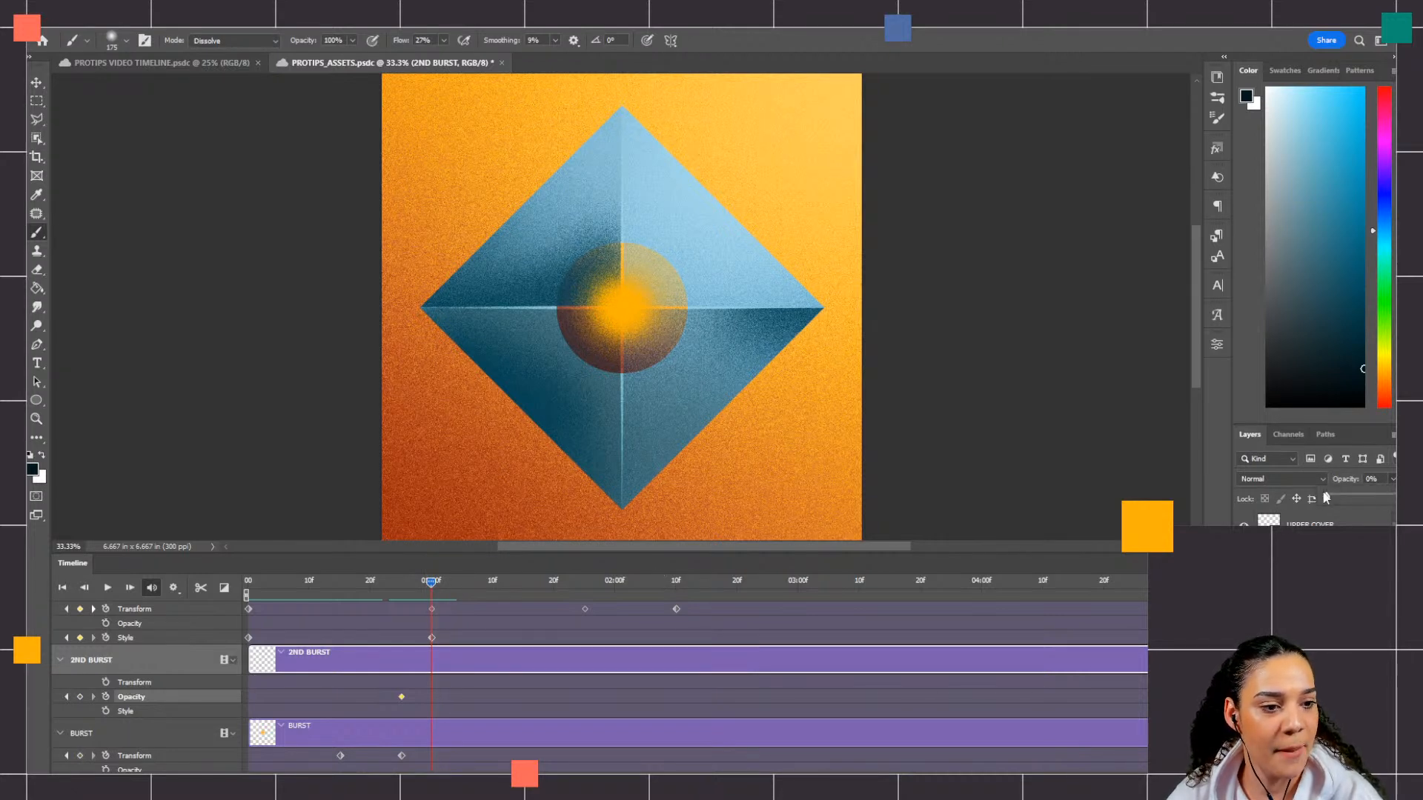
{"action": "left_click_drag", "start_coordinate": [1326, 497], "coordinate": [1391, 496]}
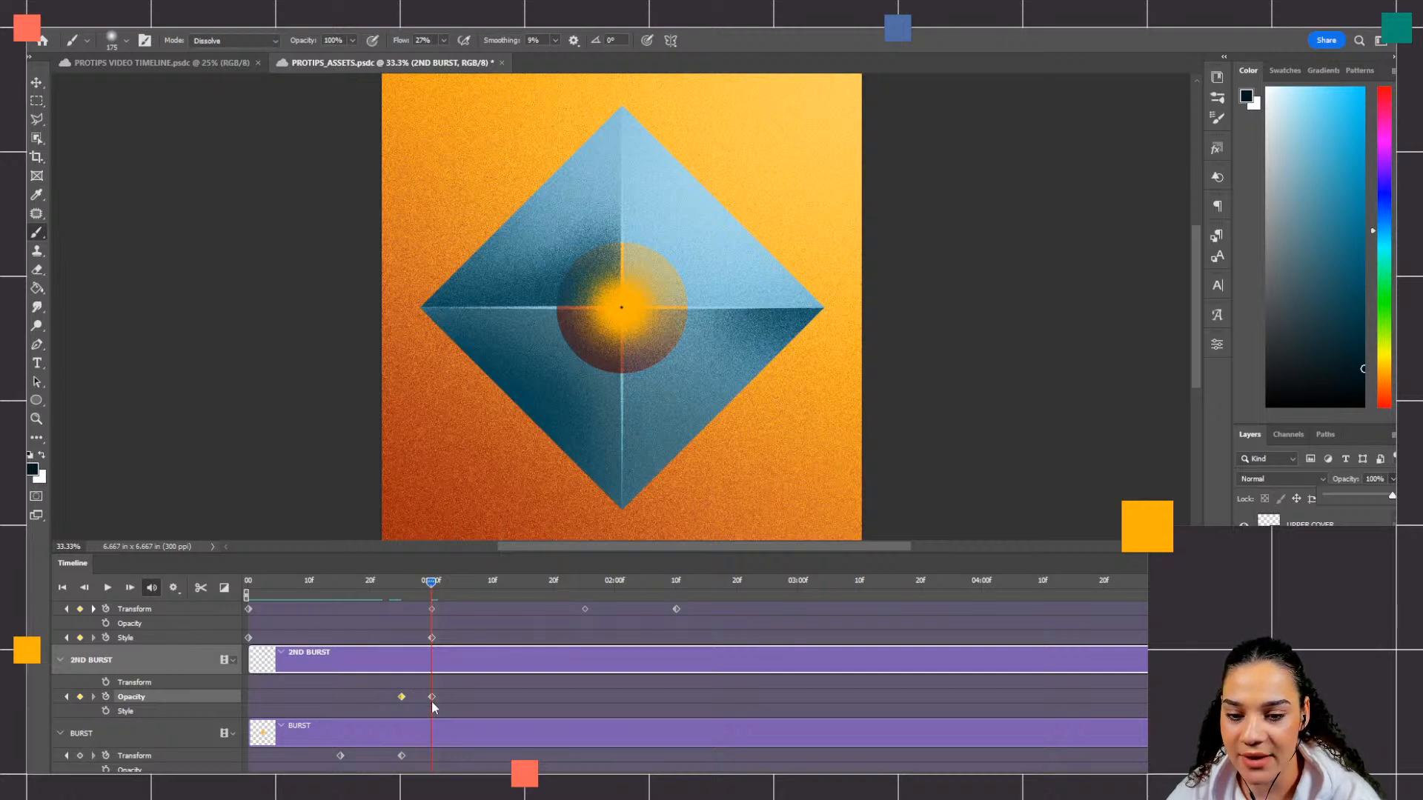
Step: Zoom in to 100% and scrub from about 21f to 01:00f to review how 2ND BURST fades in
{"action": "left_click_drag", "start_coordinate": [421, 583], "coordinate": [374, 606]}
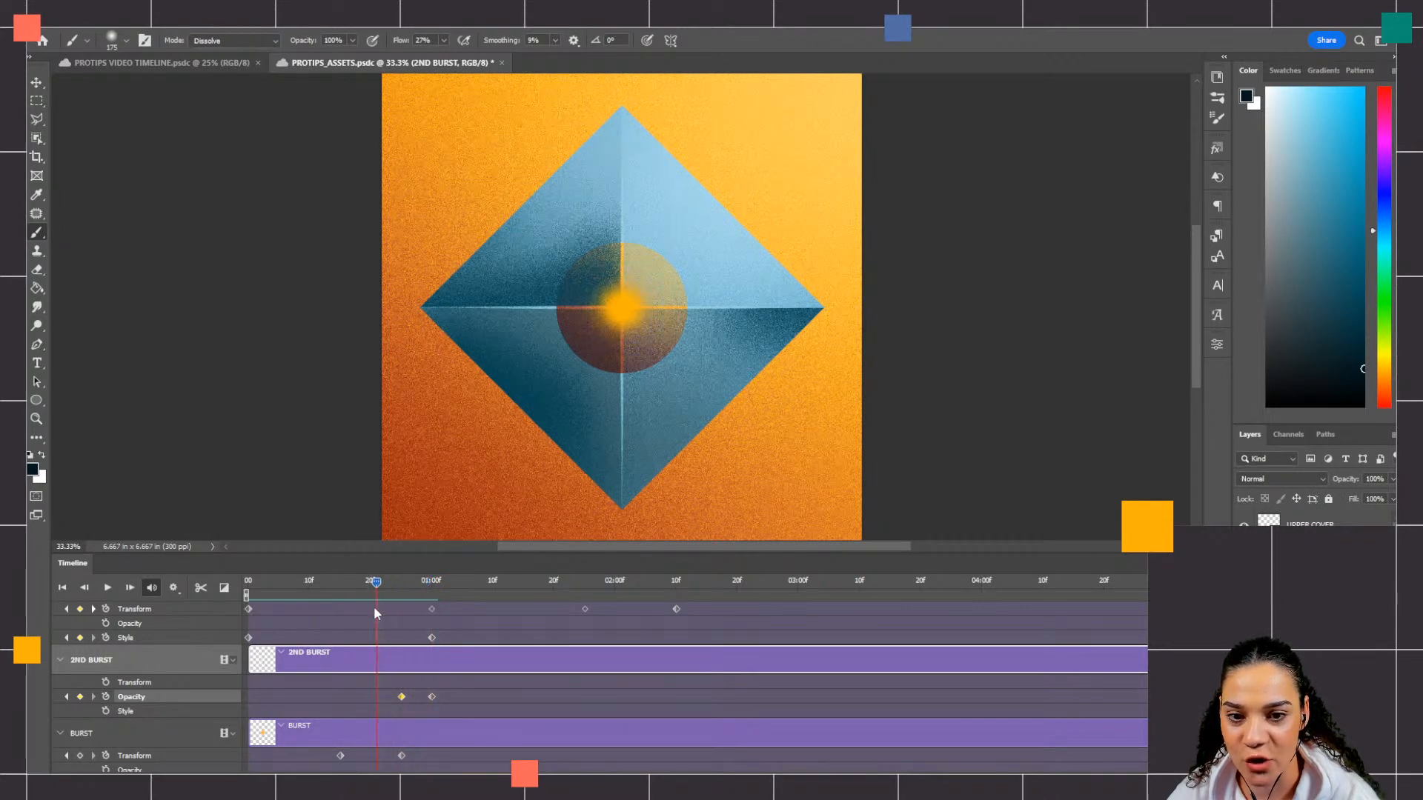
{"action": "key", "text": "ctrl+plus"}
{"action": "key", "text": "ctrl+plus"}
{"action": "key", "text": "ctrl+plus"}
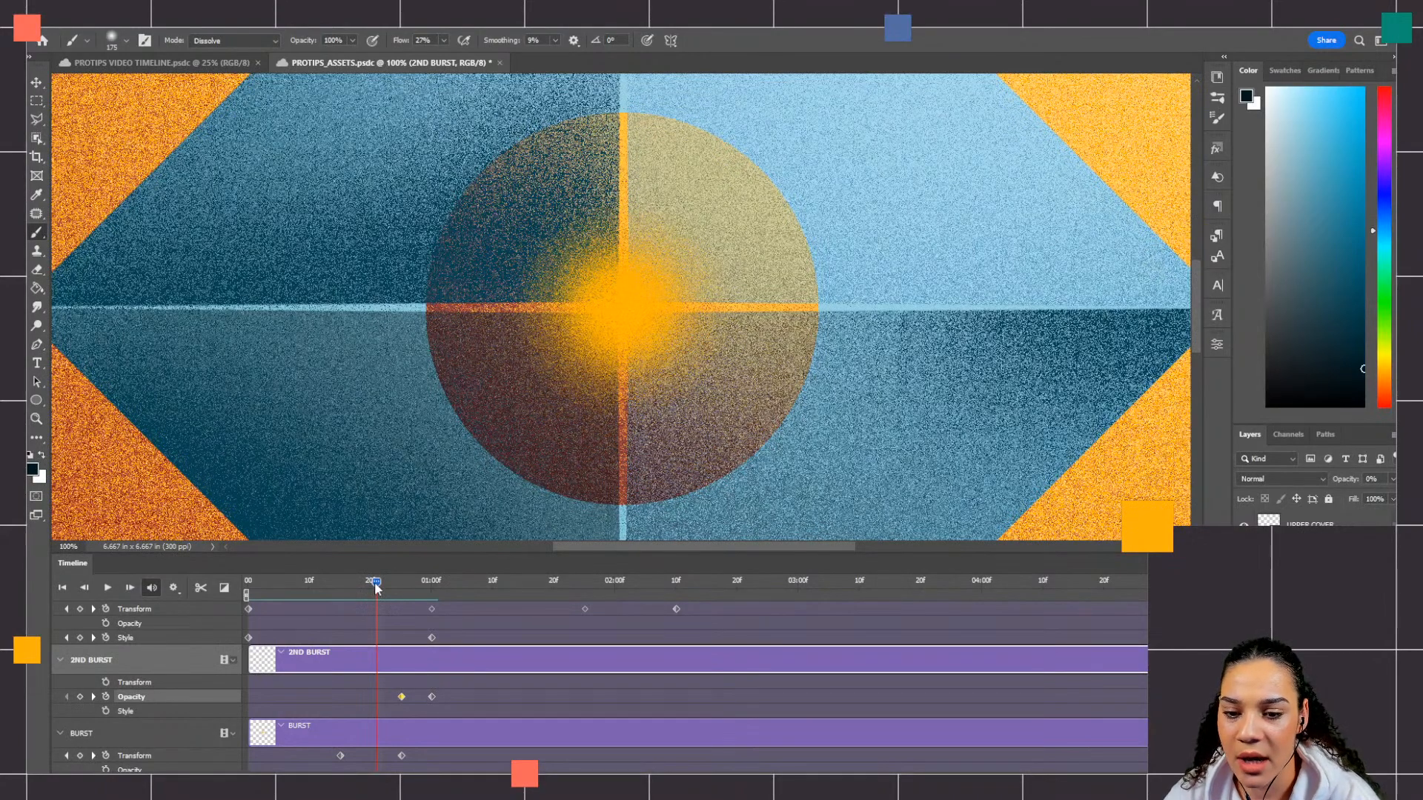
{"action": "left_click_drag", "start_coordinate": [374, 595], "coordinate": [433, 616]}
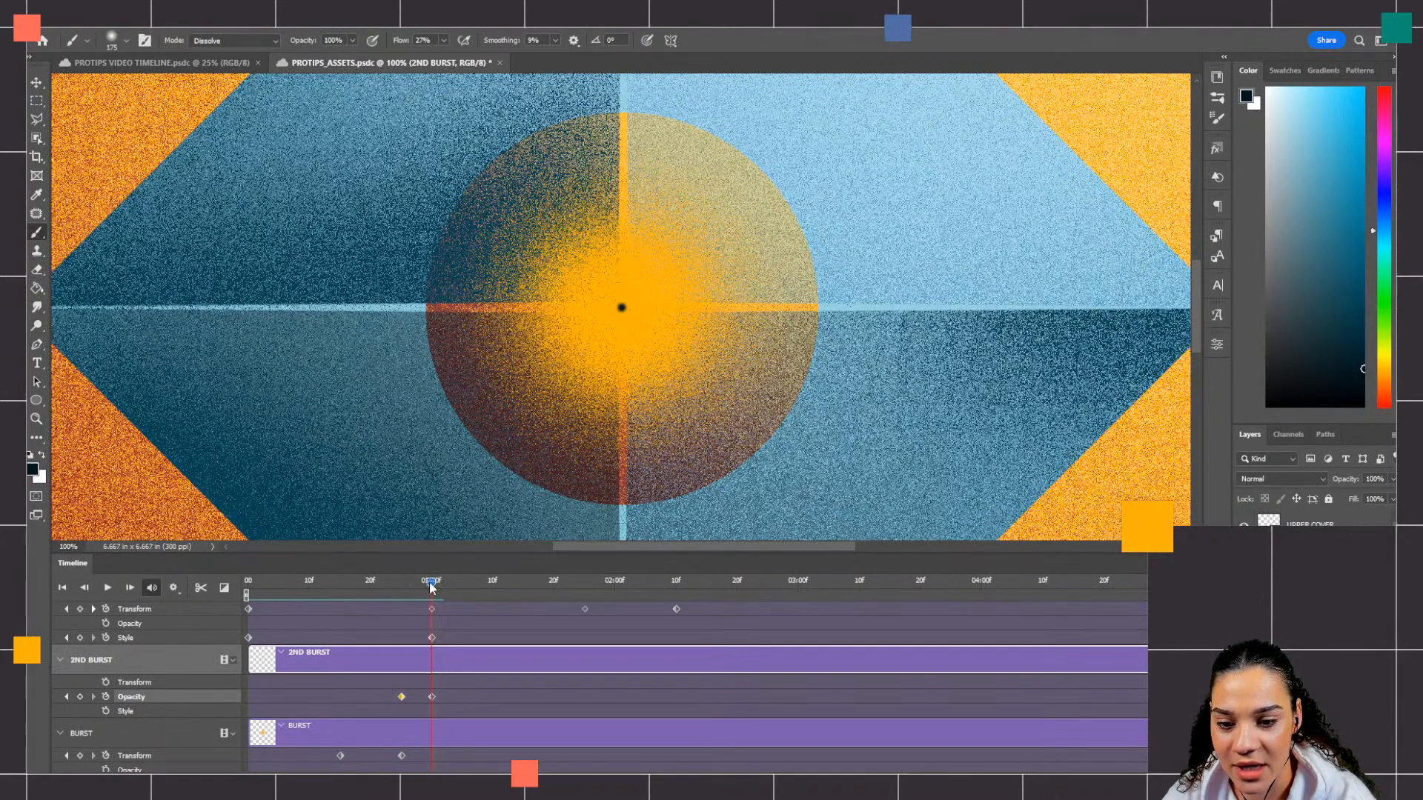
Step: Add a Transform keyframe to 2ND BURST at 01:00f, and enlarge the layer with Free Transform to about 77% at 01:10f
{"action": "left_click", "coordinate": [105, 681]}
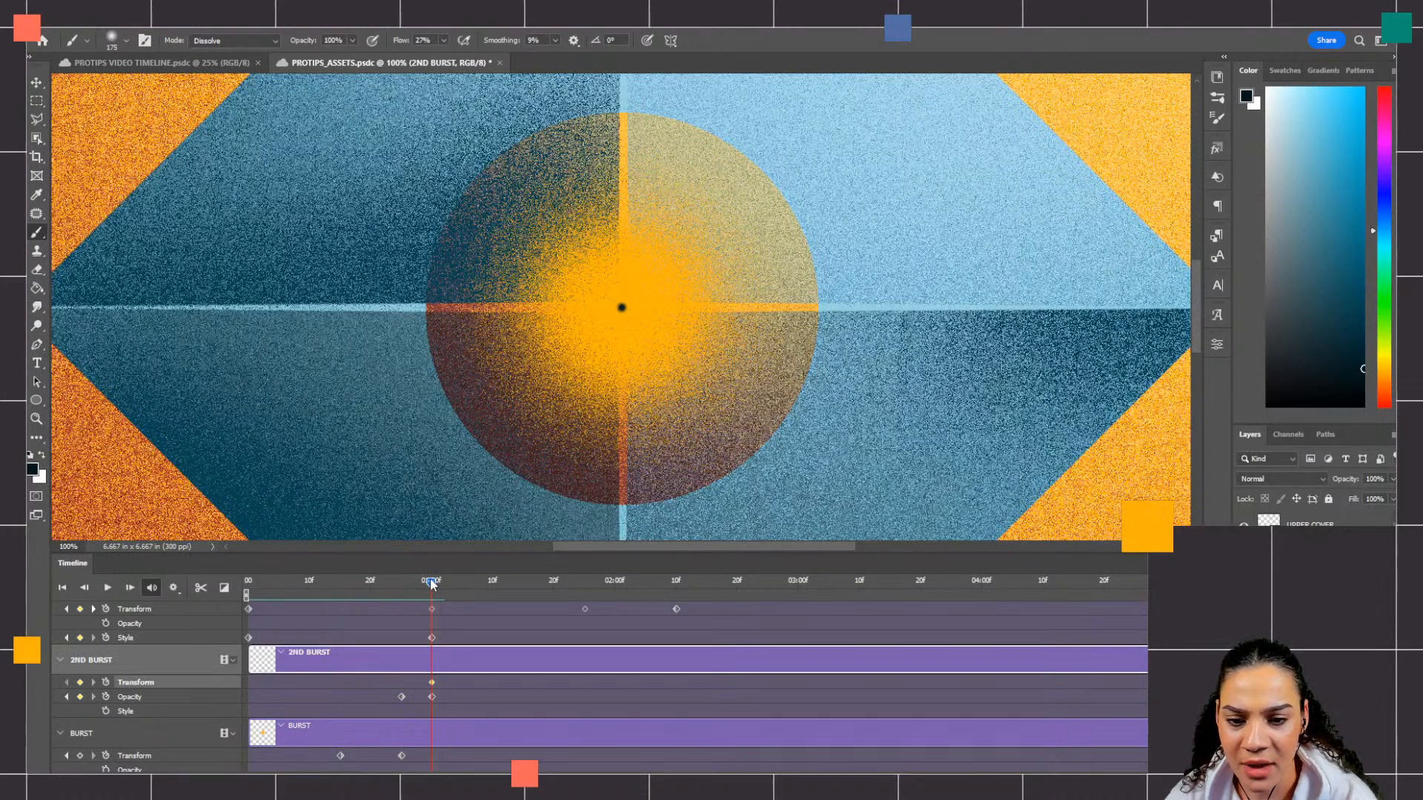
{"action": "left_click_drag", "start_coordinate": [479, 585], "coordinate": [491, 589]}
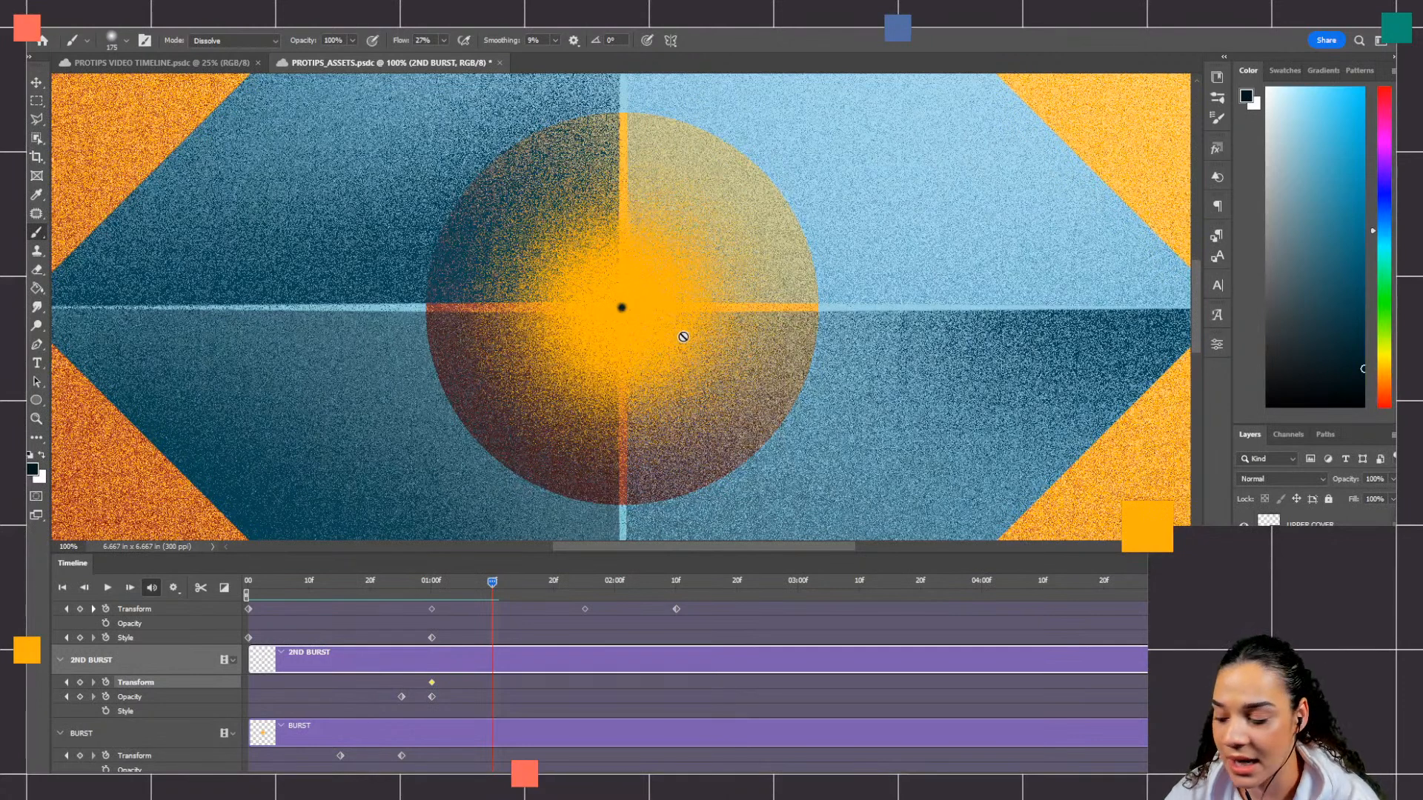
{"action": "key", "text": "ctrl+t"}
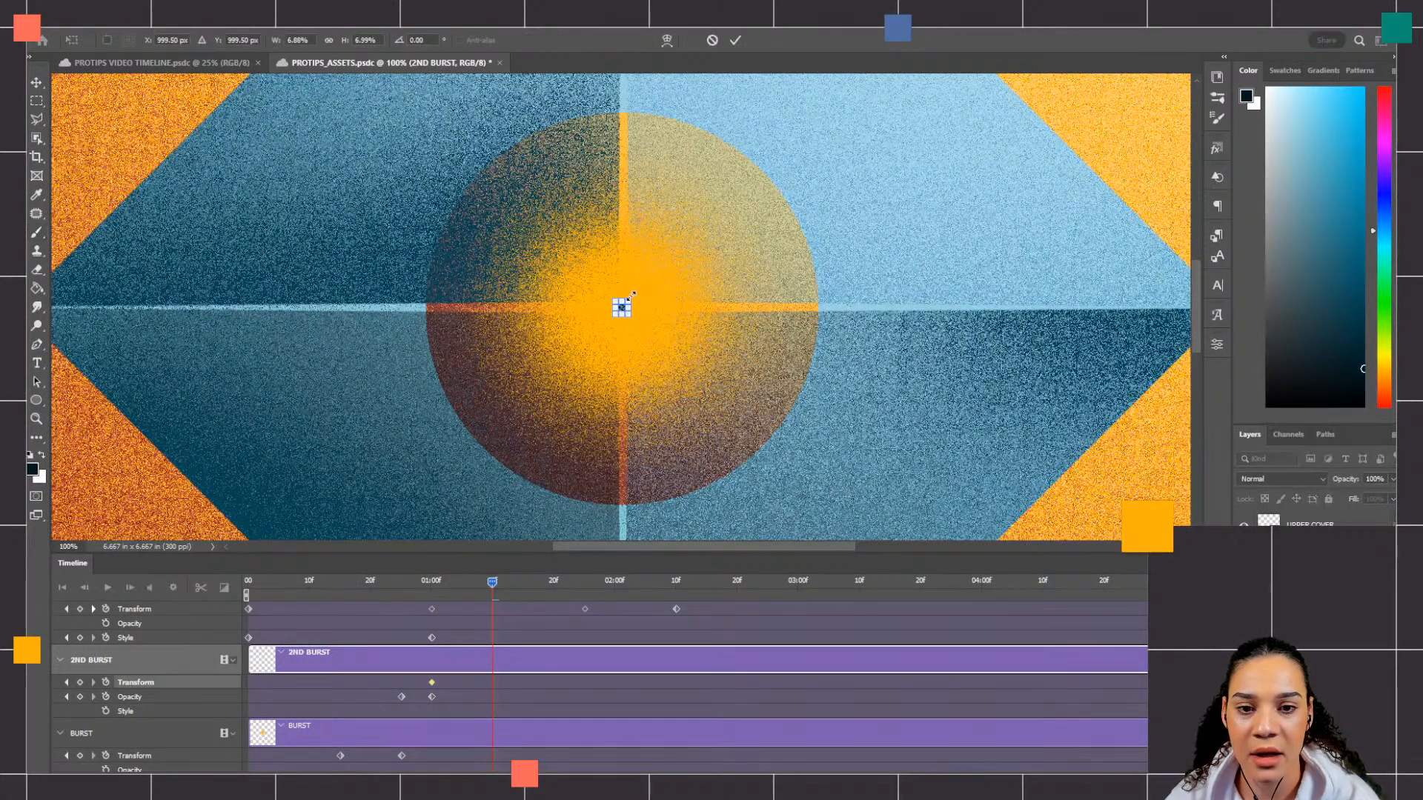
{"action": "left_click_drag", "start_coordinate": [632, 295], "coordinate": [758, 286]}
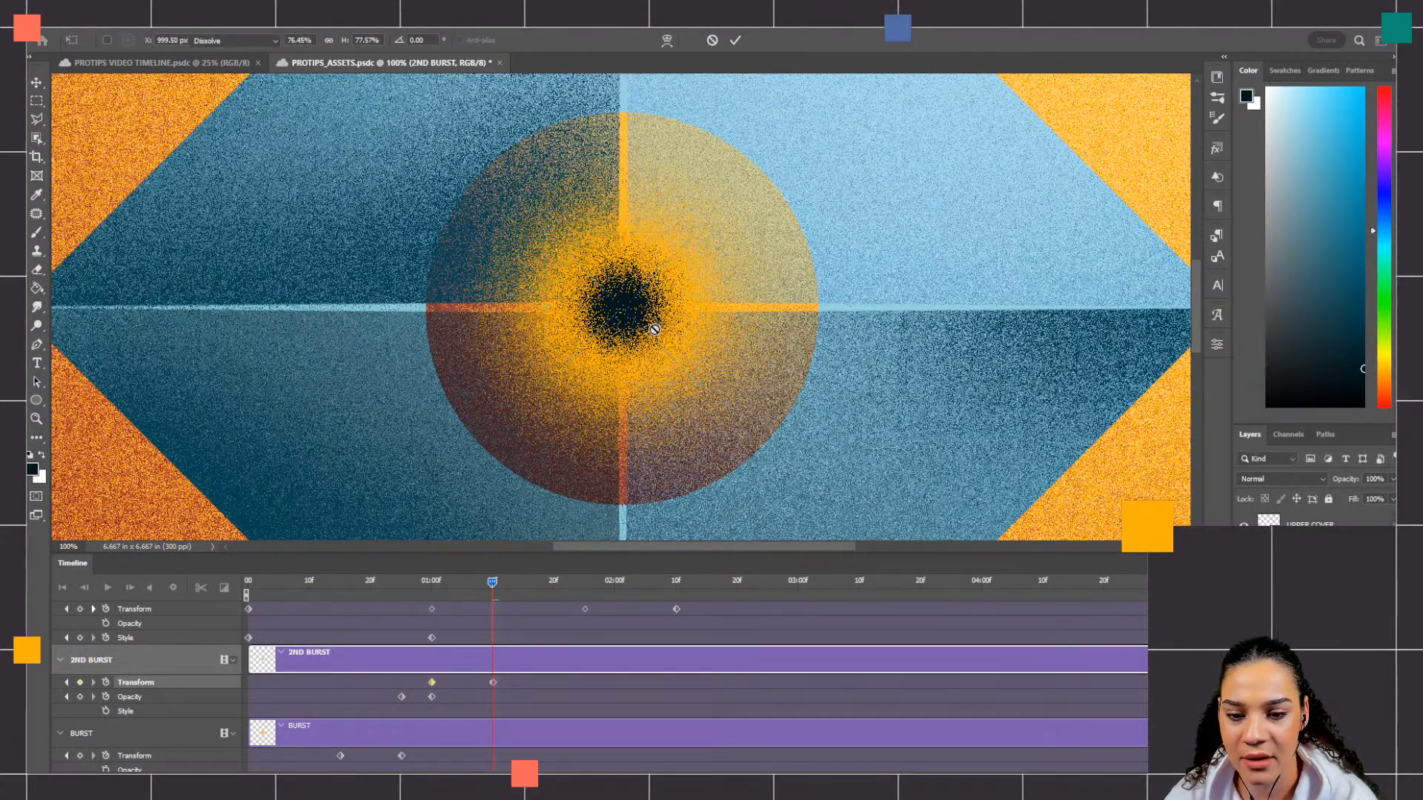
{"action": "key", "text": "Return"}
{"action": "key", "text": "b"}
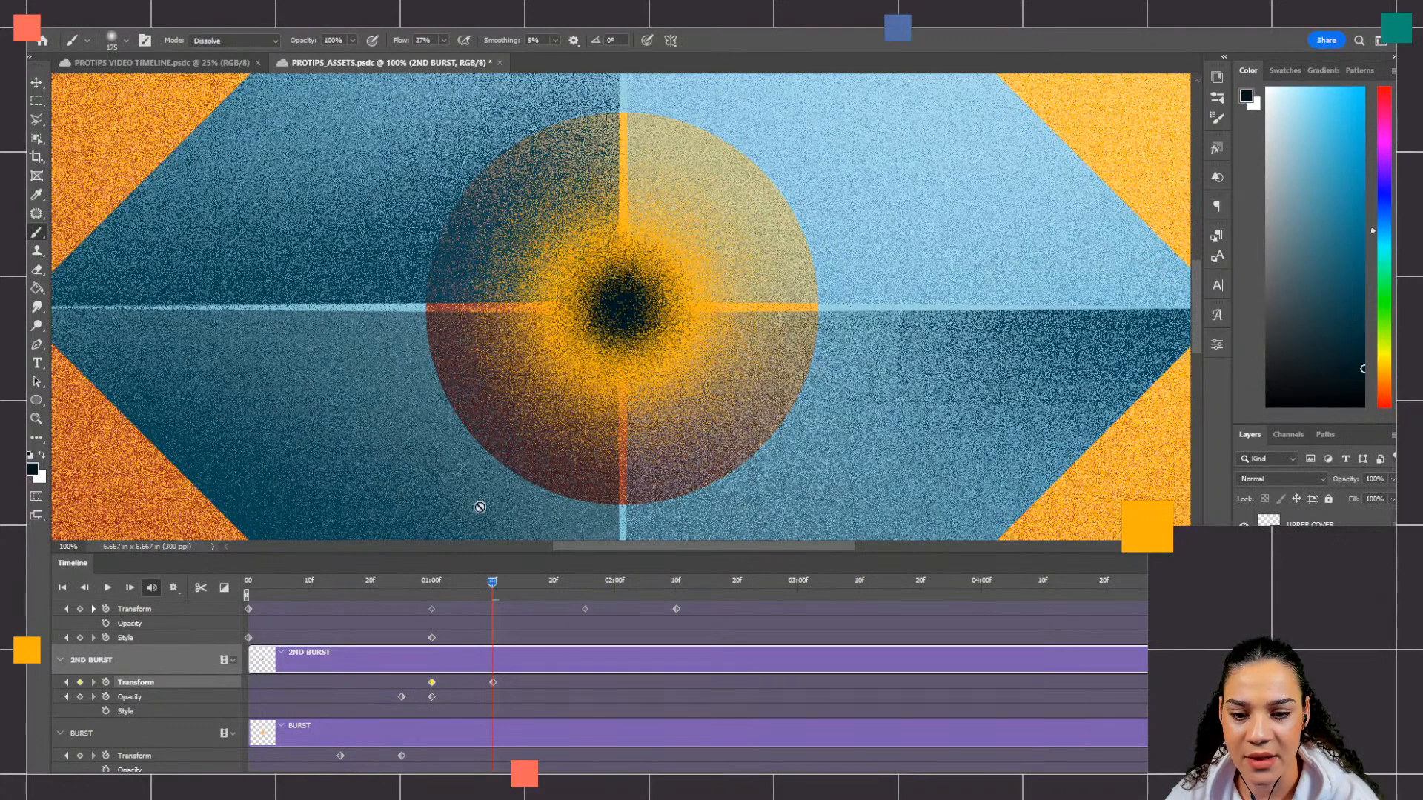
Step: At 01:15f, shrink 2ND BURST around its center with Free Transform to about 7%
{"action": "left_click_drag", "start_coordinate": [491, 582], "coordinate": [523, 579]}
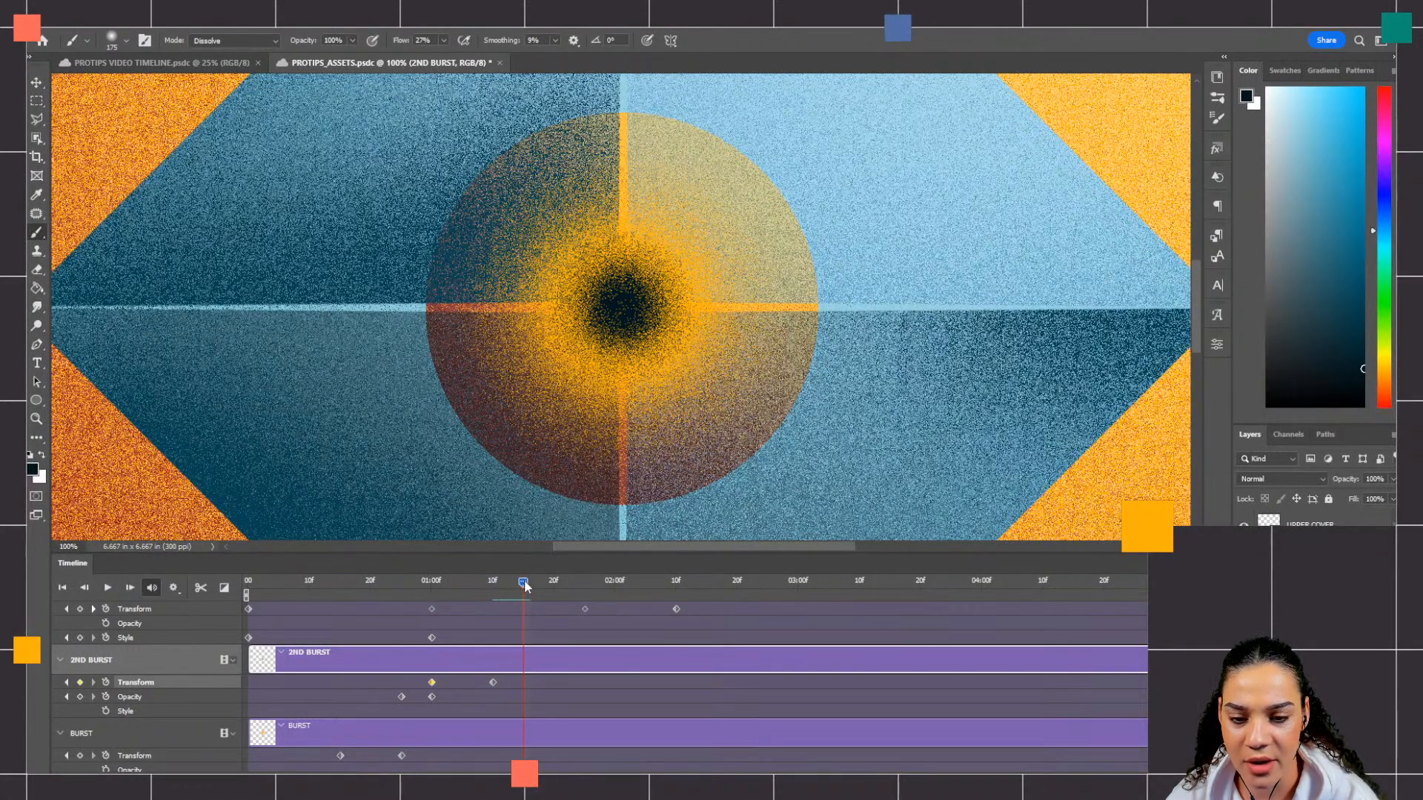
{"action": "left_click_drag", "start_coordinate": [523, 579], "coordinate": [496, 610]}
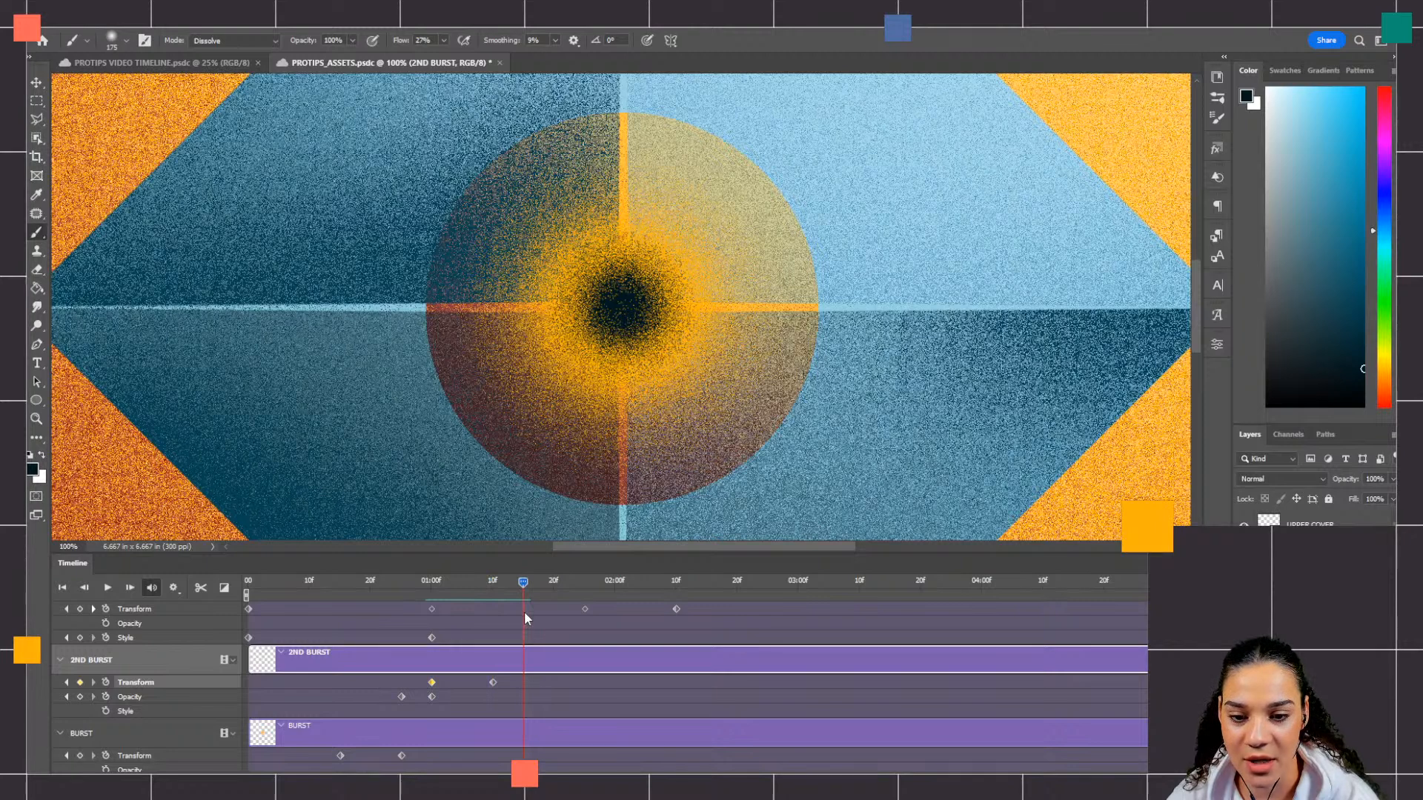
{"action": "mouse_move", "coordinate": [515, 616]}
{"action": "left_mouse_down"}
{"action": "mouse_move", "coordinate": [464, 615]}
{"action": "mouse_move", "coordinate": [523, 612]}
{"action": "left_mouse_up"}
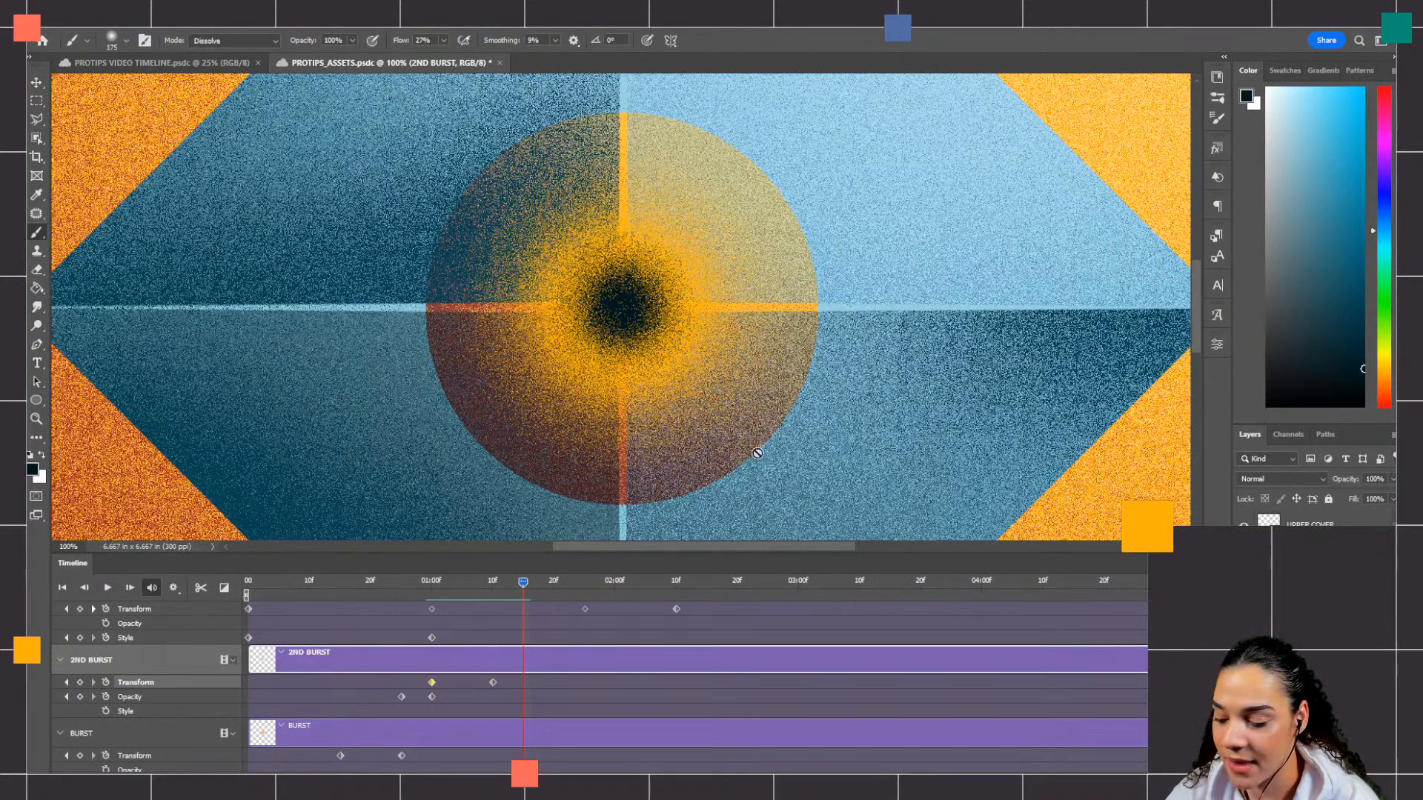
{"action": "key", "text": "ctrl+t"}
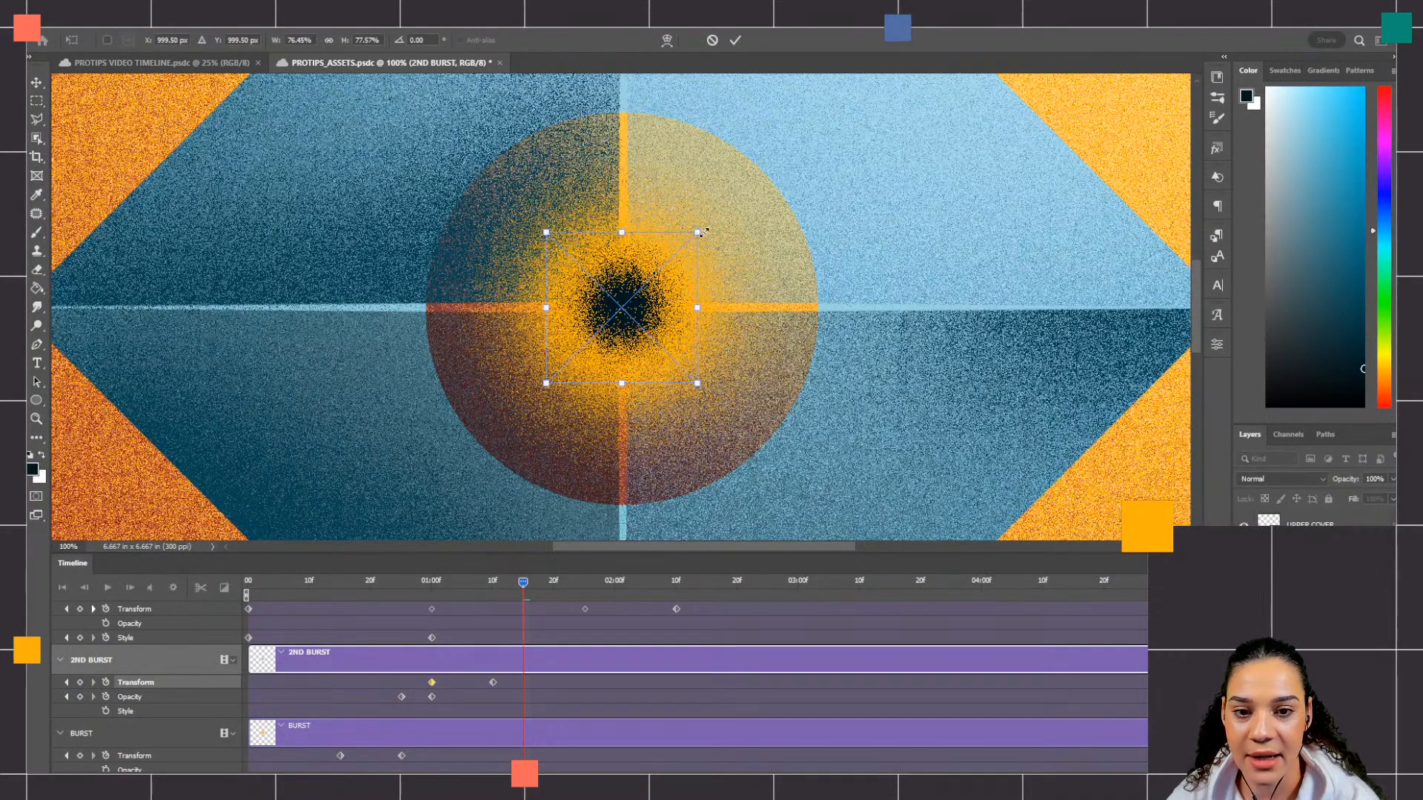
{"action": "left_click_drag", "start_coordinate": [701, 233], "coordinate": [629, 296]}
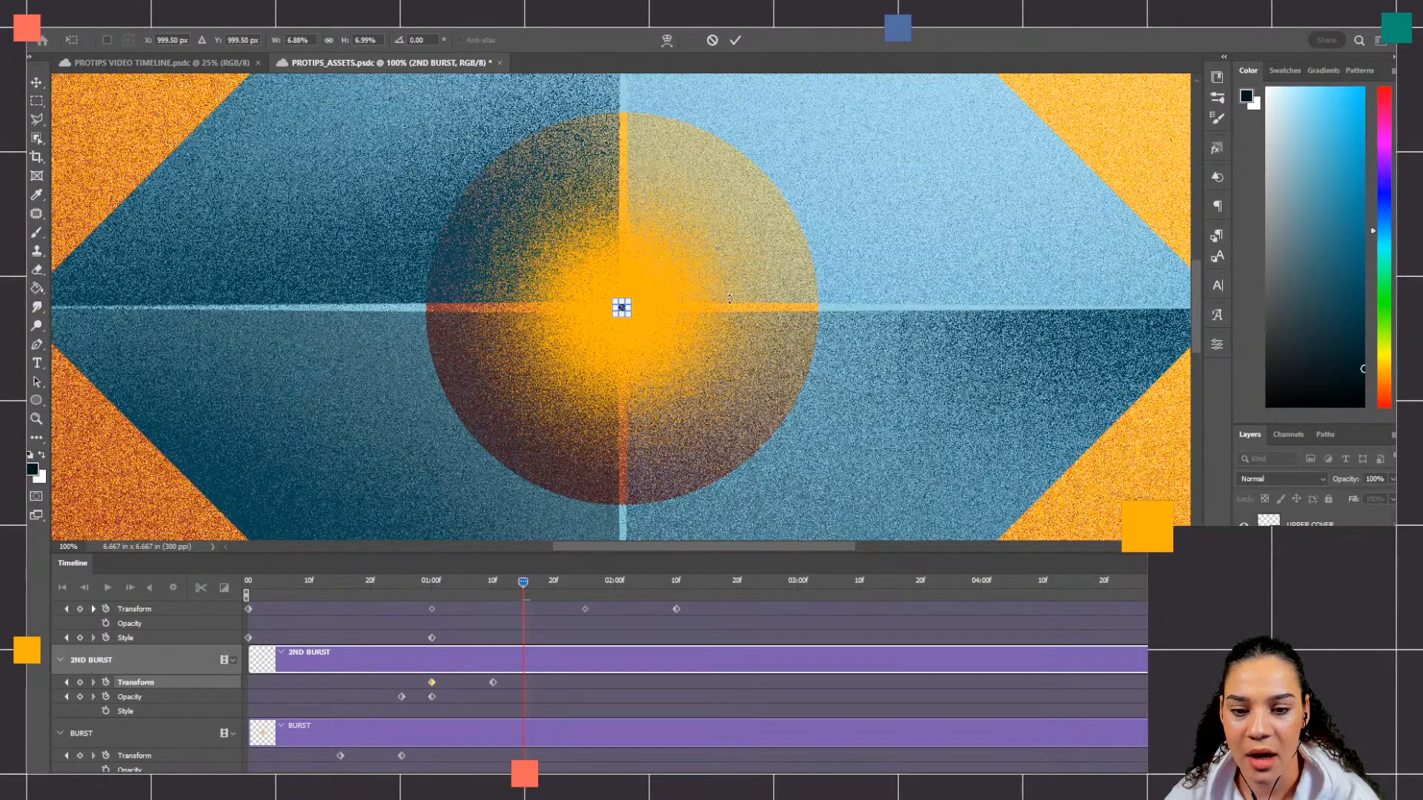
{"action": "key", "text": "Return"}
{"action": "key", "text": "b"}
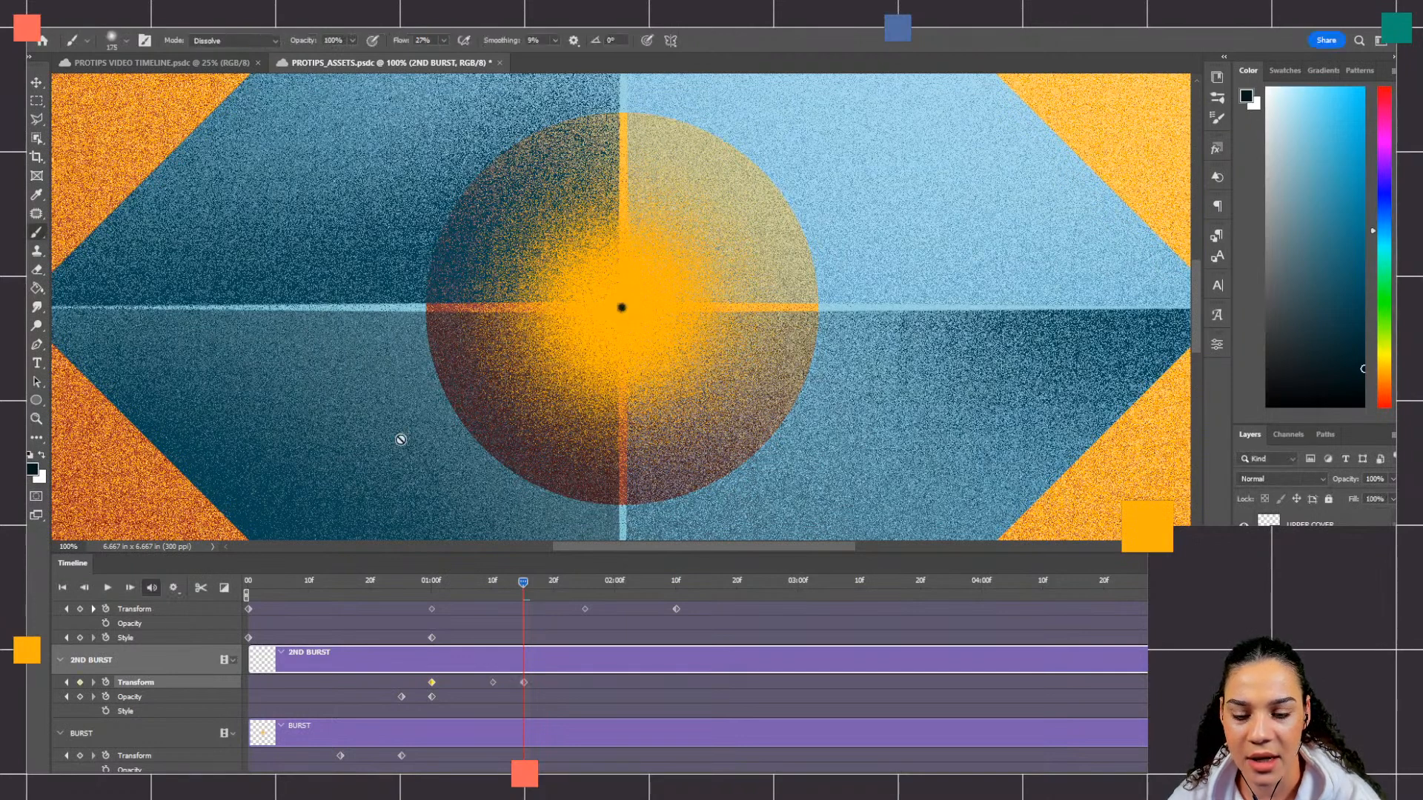
Step: Add an Opacity keyframe to 2ND BURST at 01:20f, and lower its opacity to 0% at 01:22f
{"action": "left_click_drag", "start_coordinate": [521, 589], "coordinate": [554, 594]}
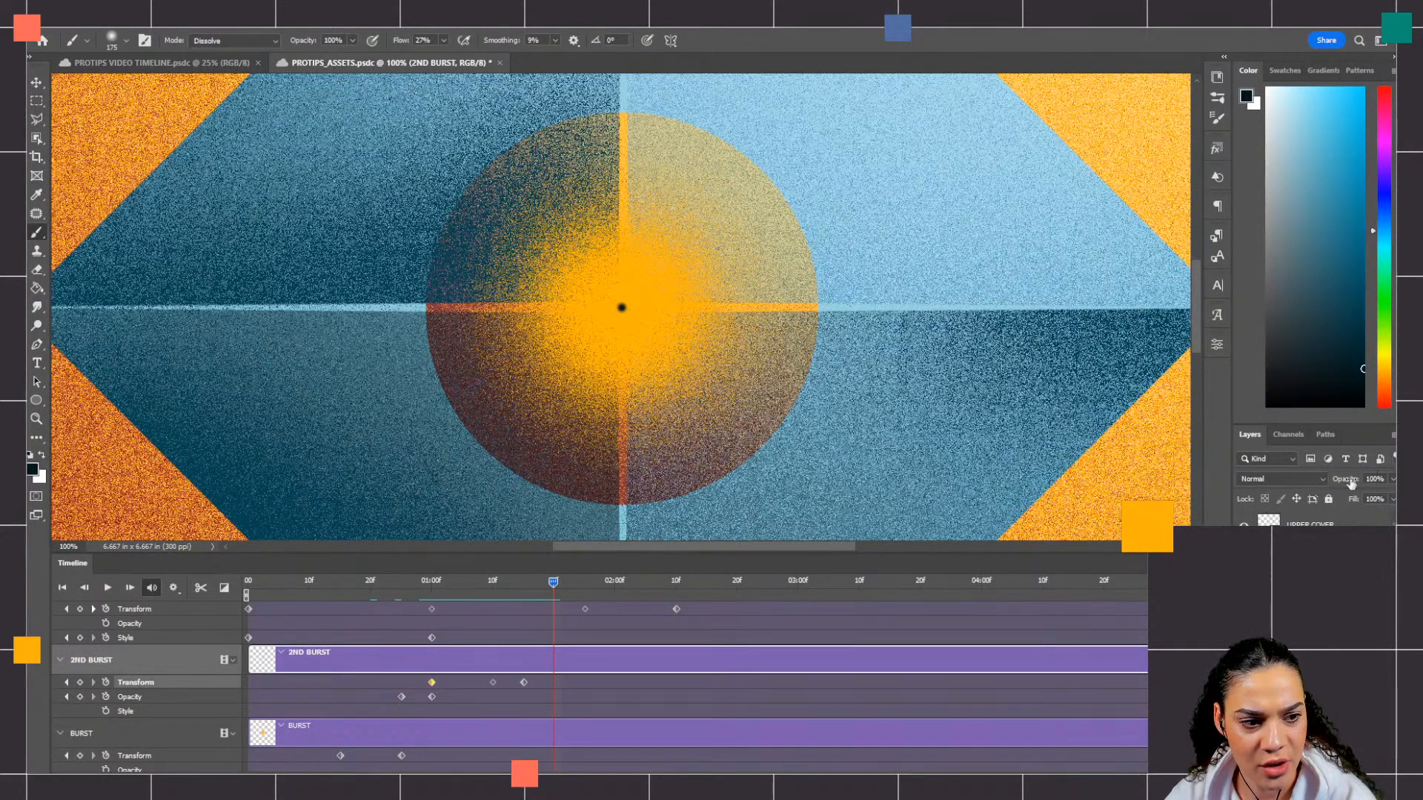
{"action": "left_click", "coordinate": [81, 698]}
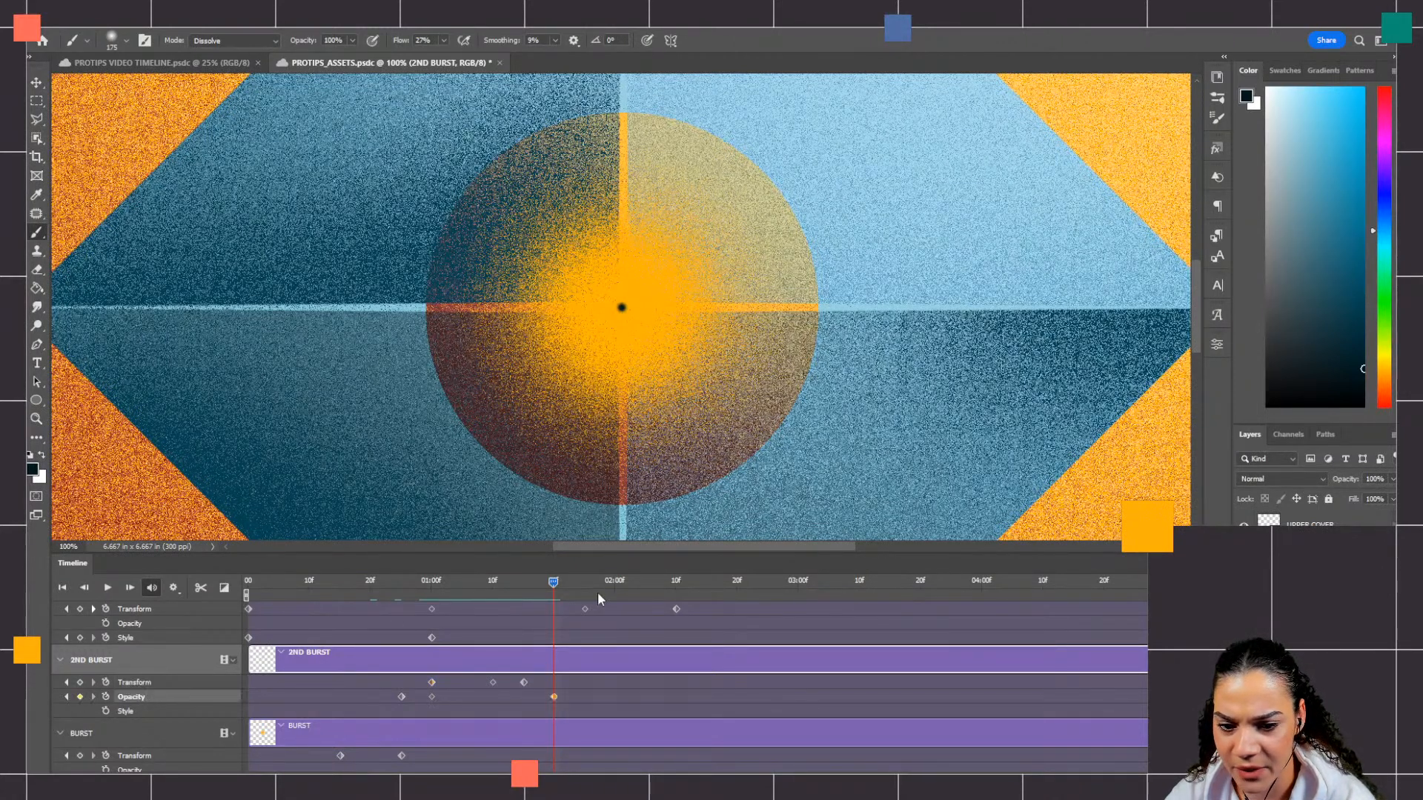
{"action": "left_click_drag", "start_coordinate": [556, 586], "coordinate": [567, 587]}
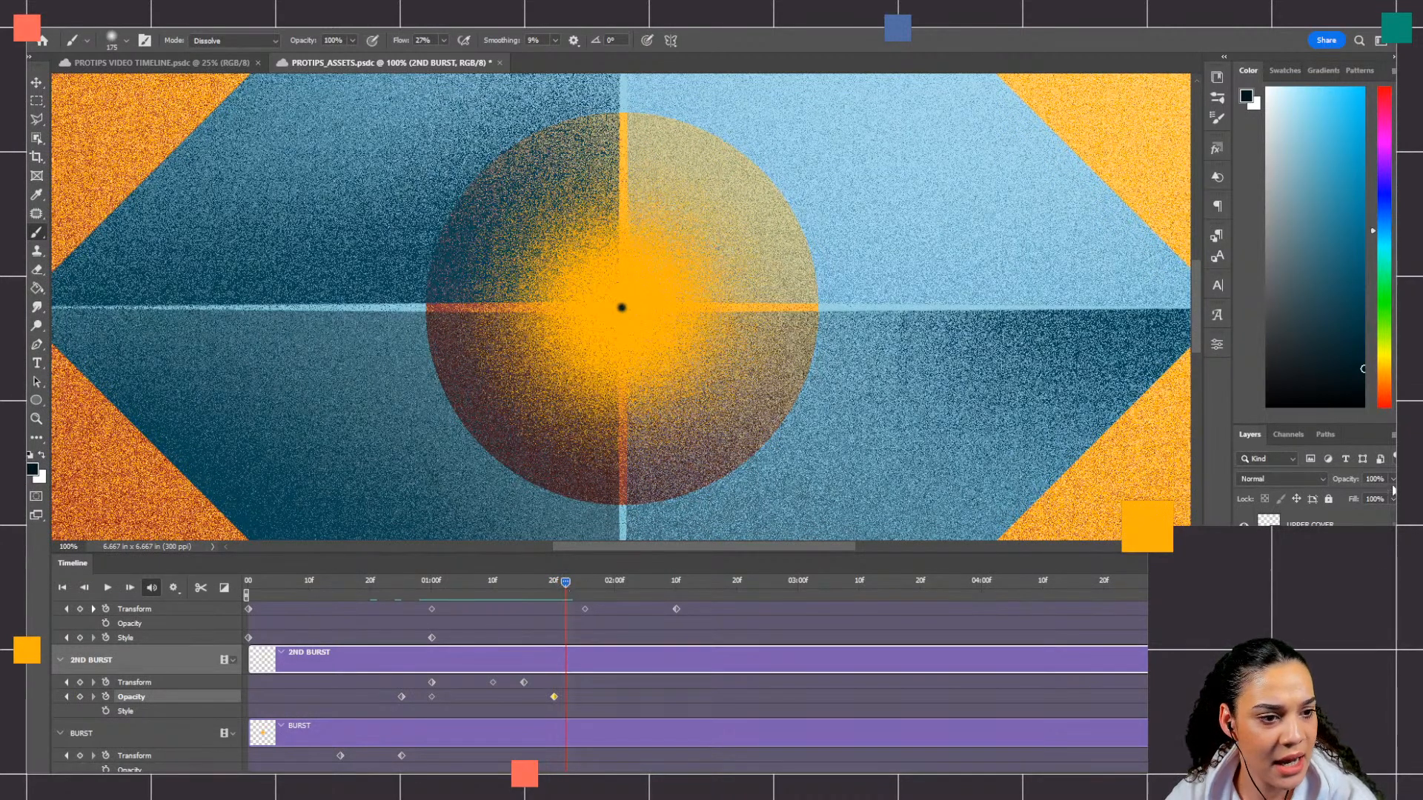
{"action": "left_click", "coordinate": [1392, 498]}
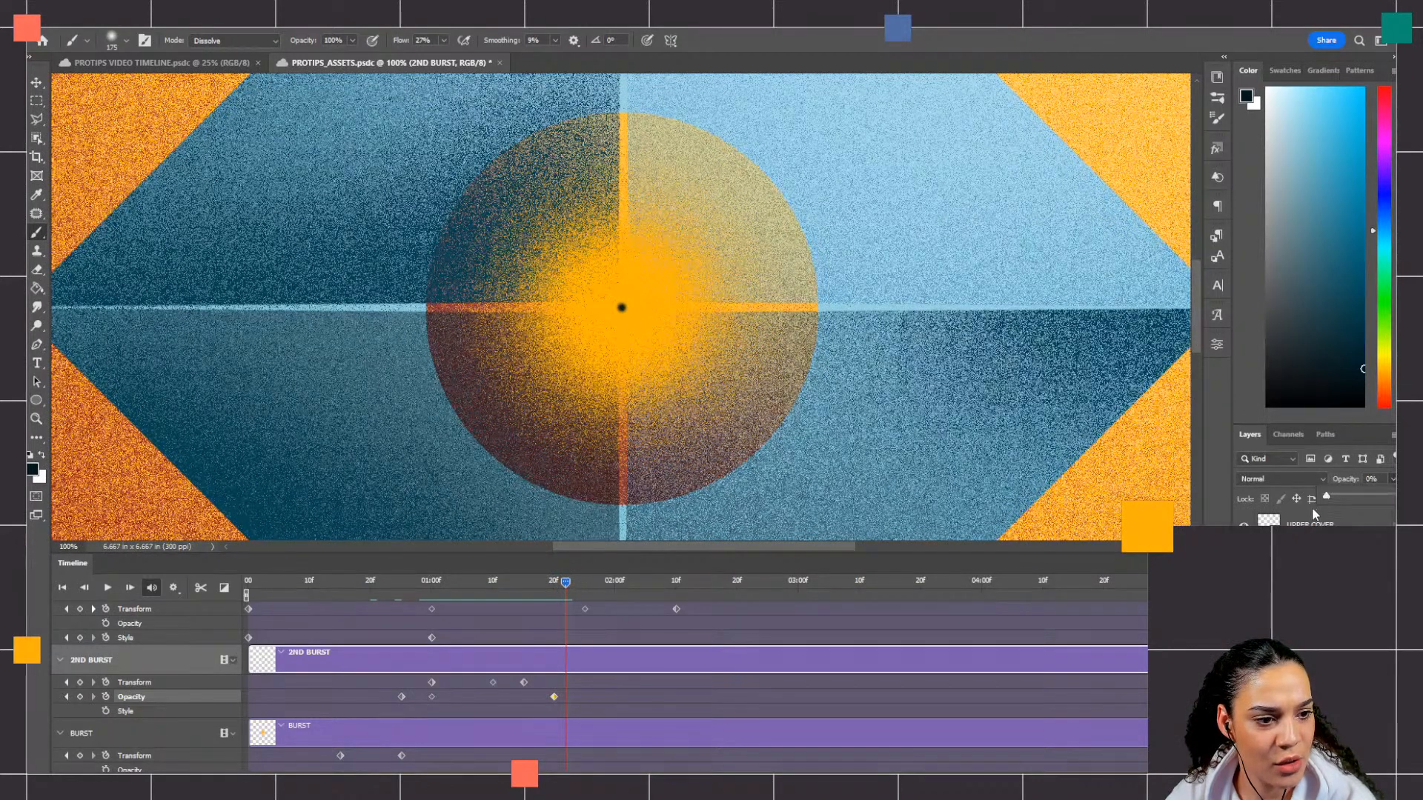
{"action": "left_click_drag", "start_coordinate": [1316, 509], "coordinate": [1315, 509]}
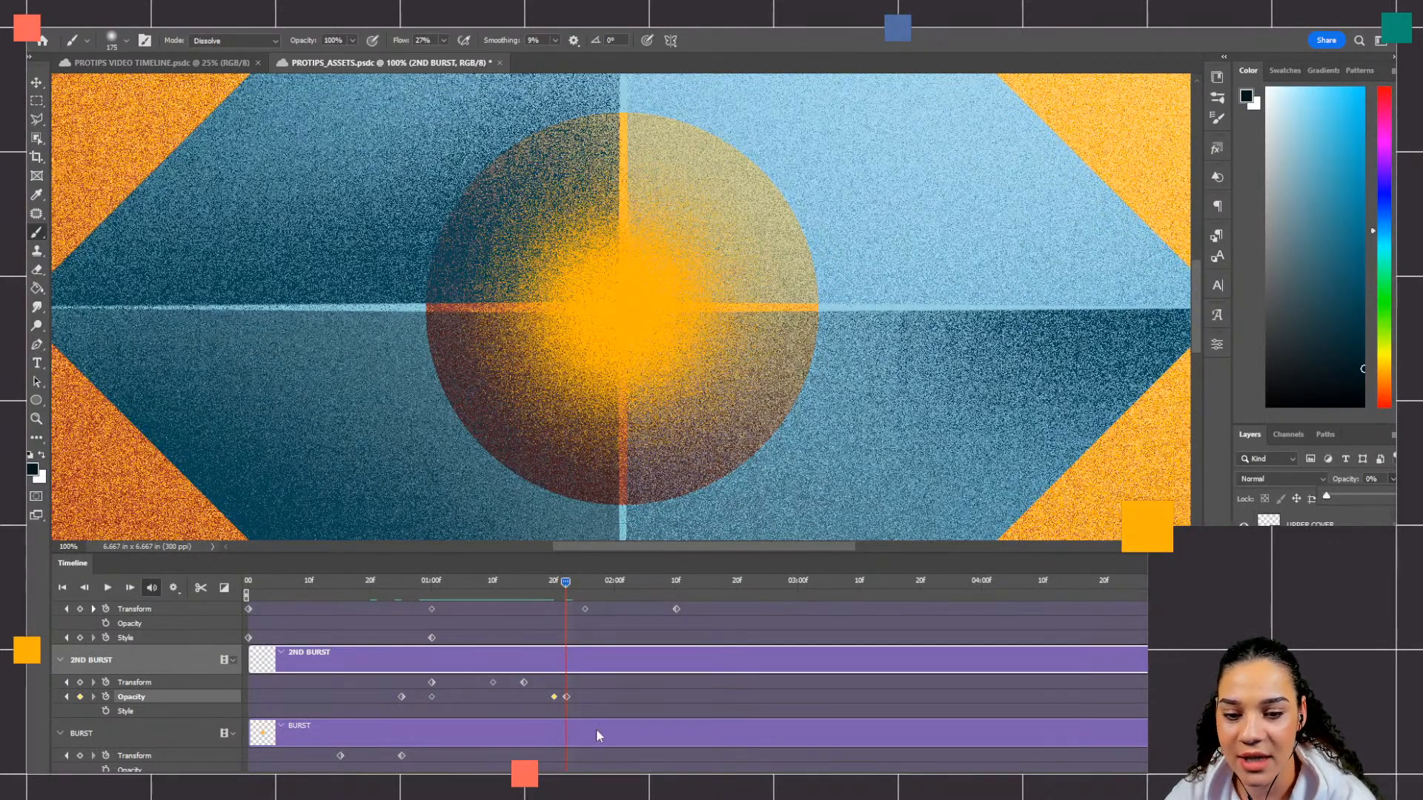
Step: Add a Transform keyframe to the BURST layer at 01:22f, and shrink it around its center to about 5% at 02:00f
{"action": "scroll", "coordinate": [596, 727], "scroll_direction": "down", "scroll_amount": 2}
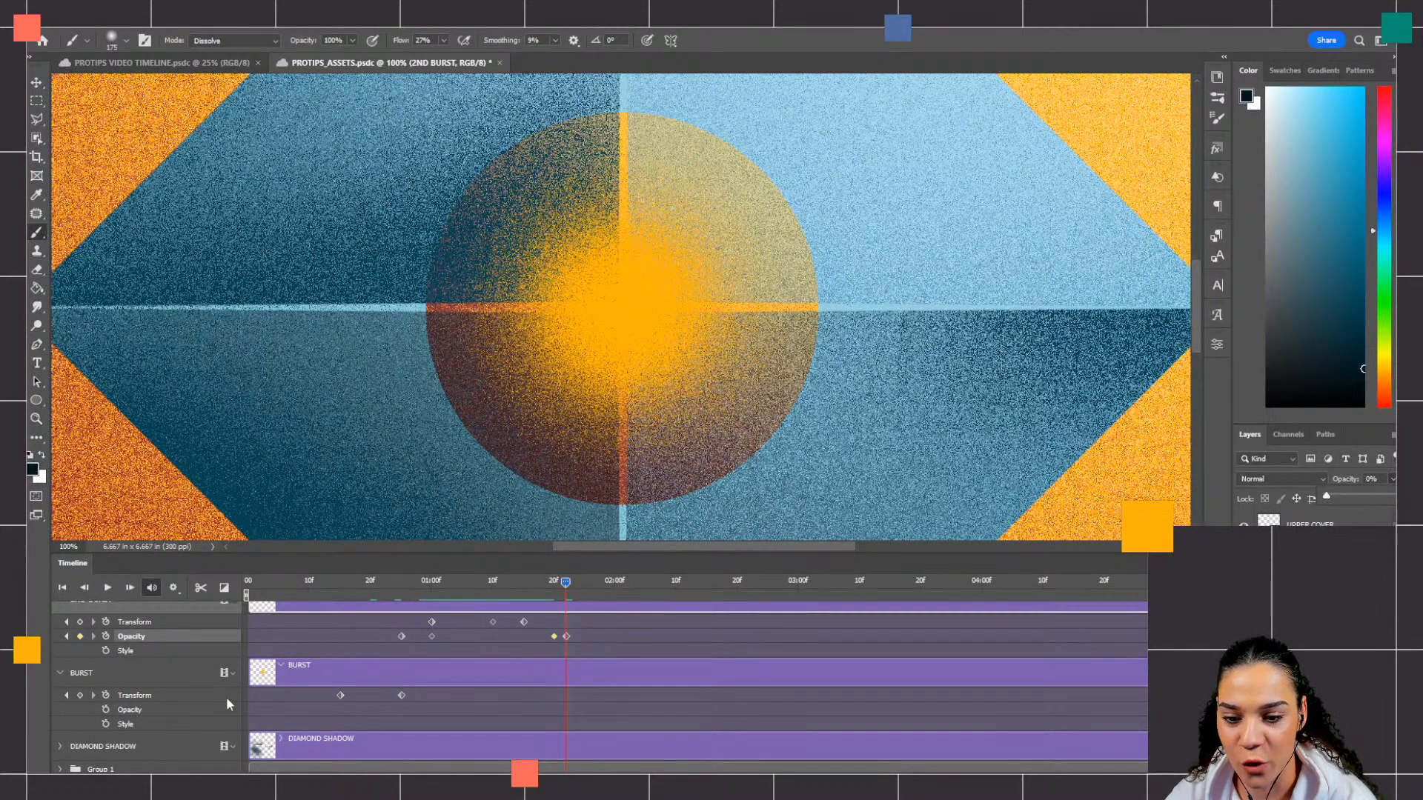
{"action": "left_click", "coordinate": [164, 676]}
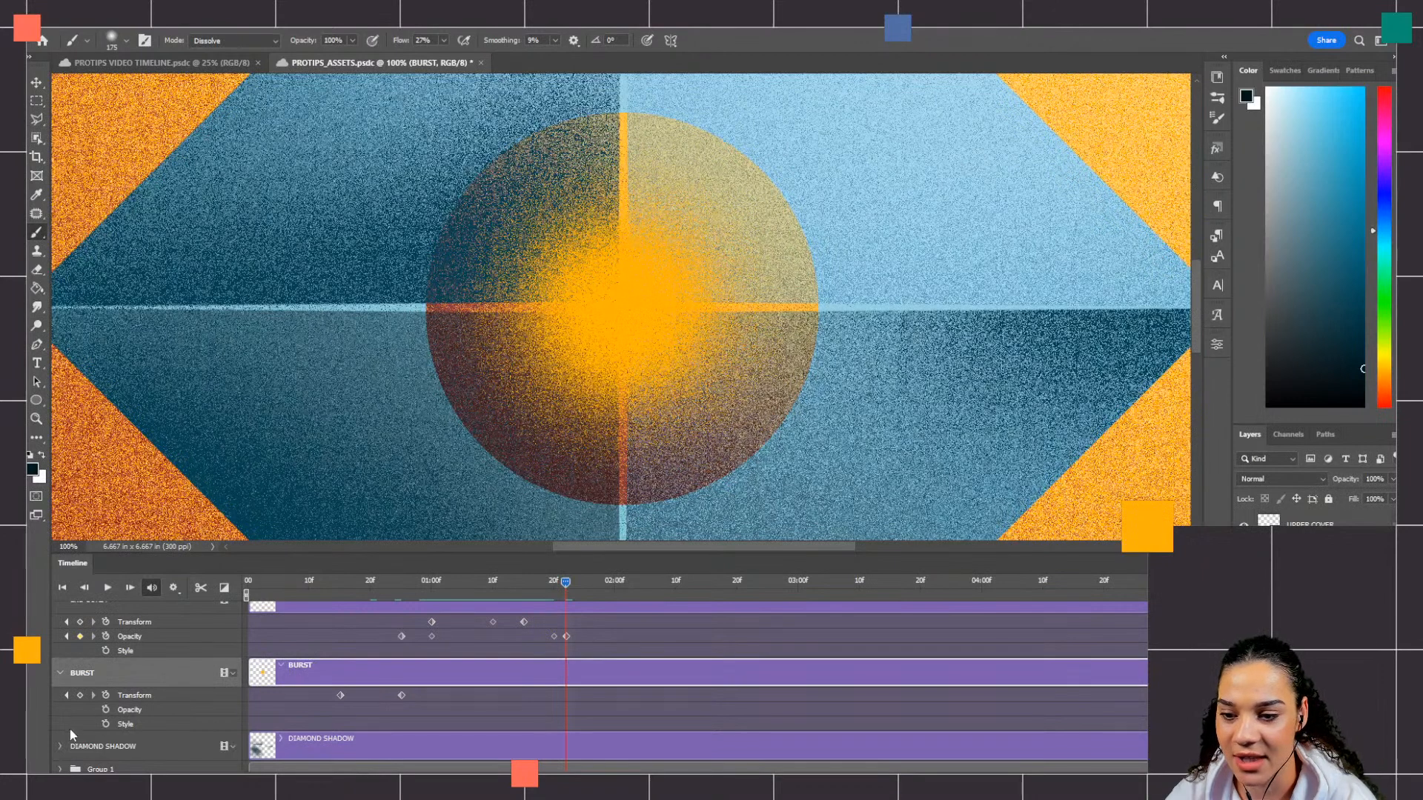
{"action": "left_click", "coordinate": [80, 695]}
{"action": "left_click_drag", "start_coordinate": [562, 585], "coordinate": [616, 584]}
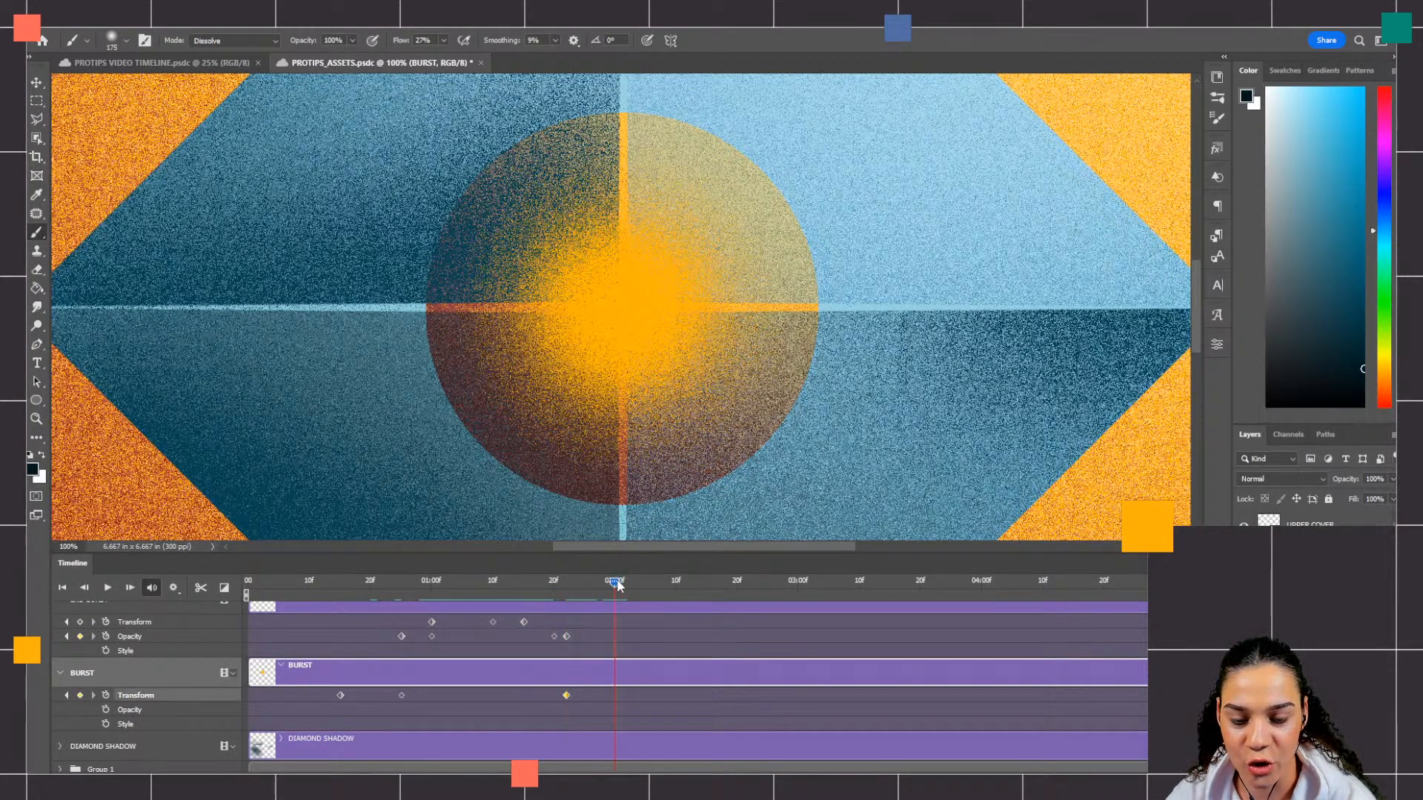
{"action": "key", "text": "ctrl+t"}
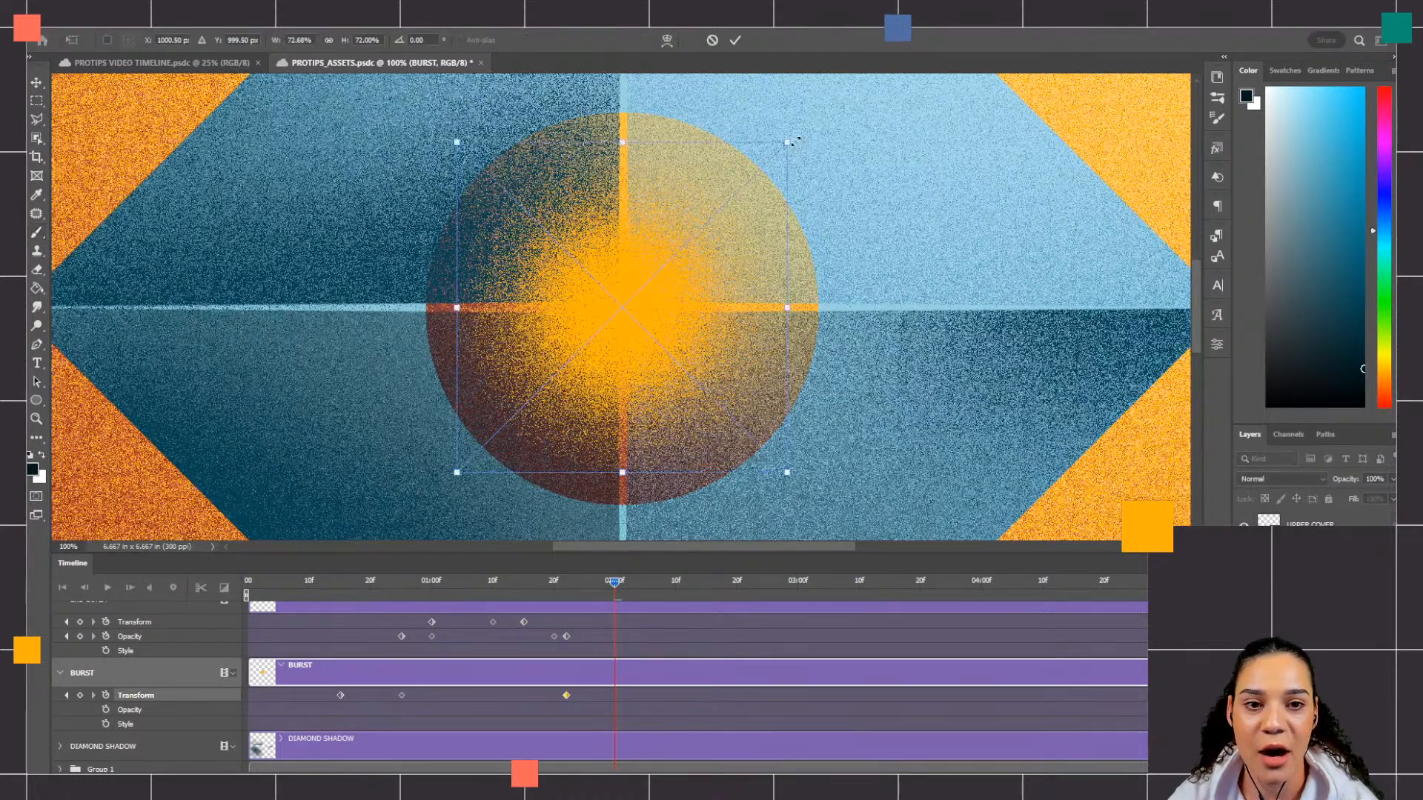
{"action": "left_click_drag", "start_coordinate": [789, 141], "coordinate": [622, 280]}
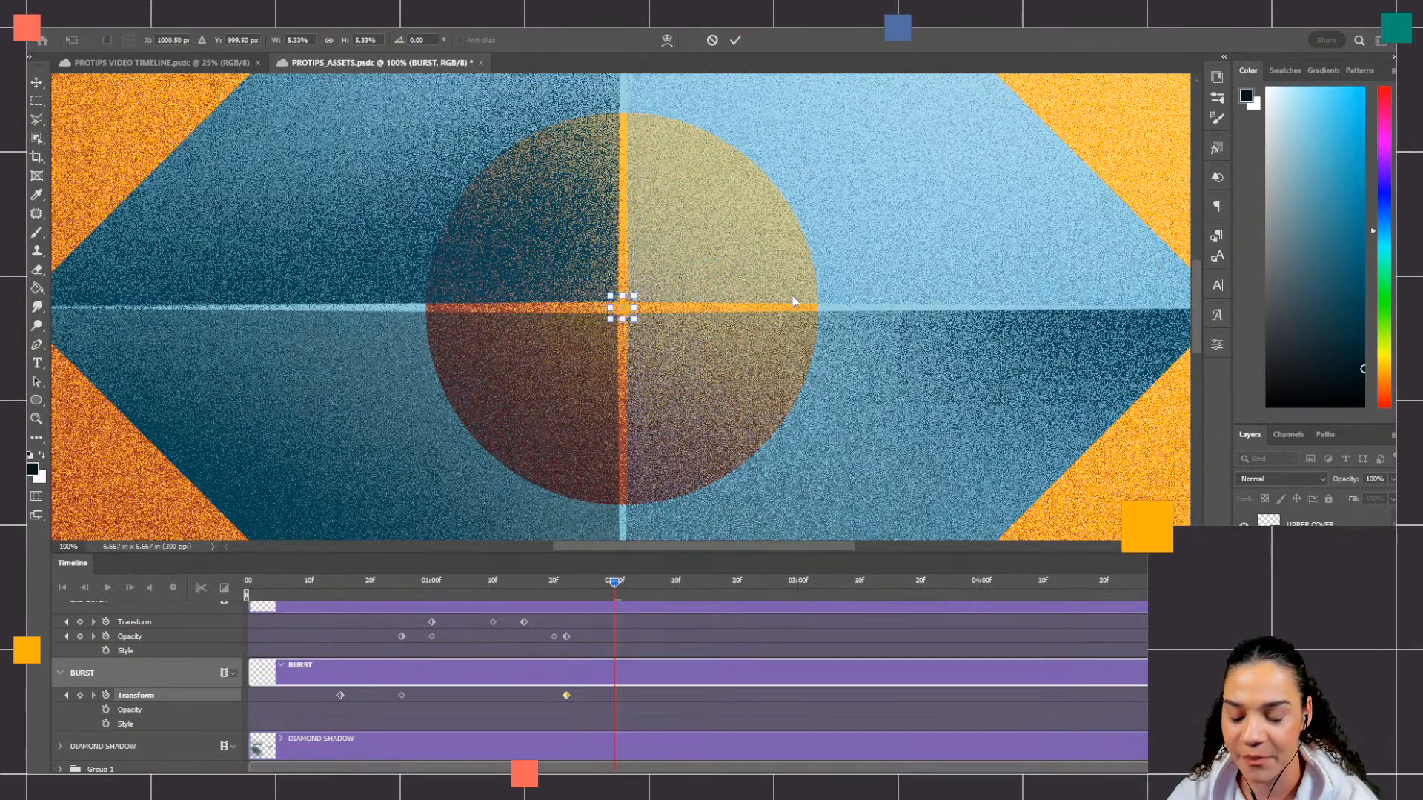
{"action": "key", "text": "Return"}
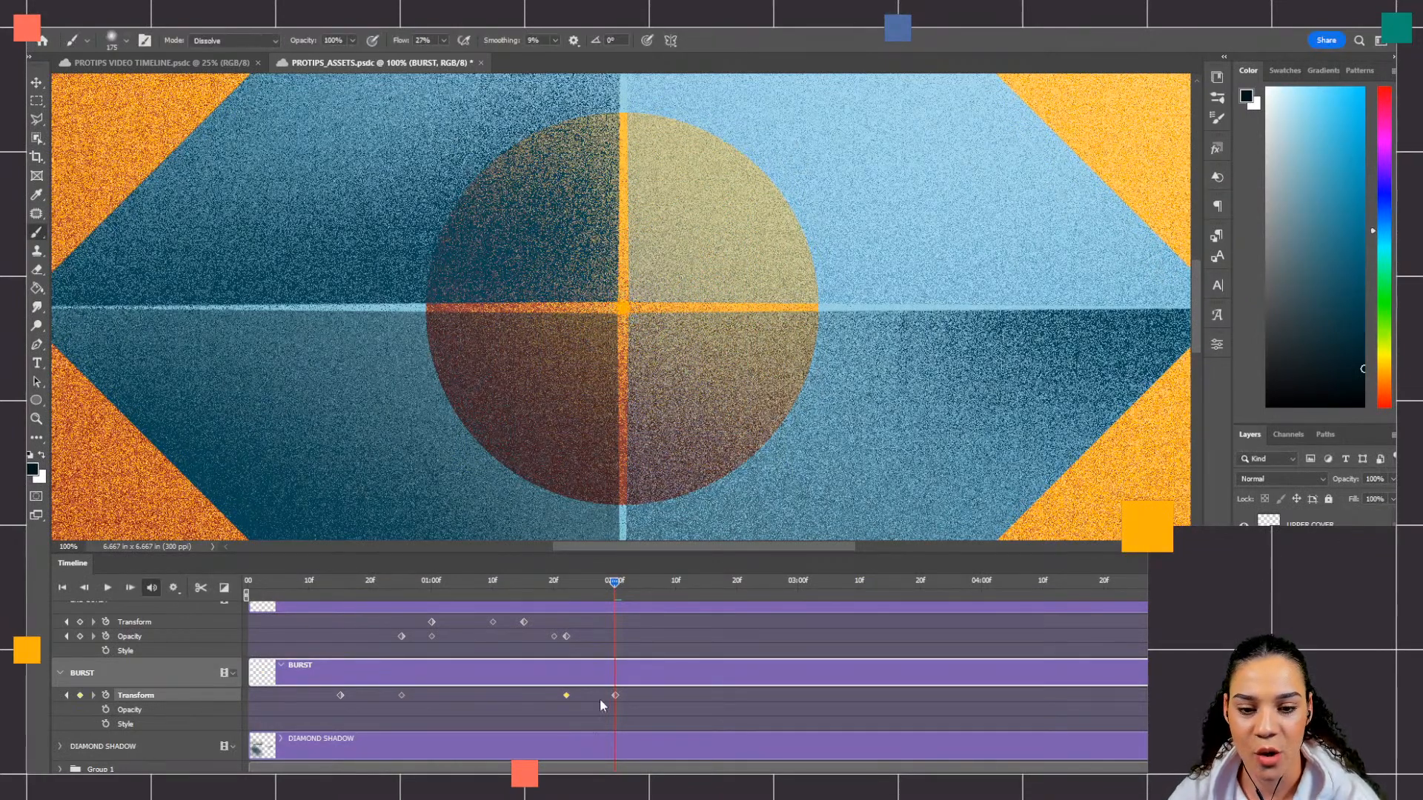
Step: Zoom out to 25%, play the animation from the start, and scrub back through the timeline to review the bursts
{"action": "left_click_drag", "start_coordinate": [622, 575], "coordinate": [193, 603]}
{"action": "key", "text": "ctrl+minus"}
{"action": "key", "text": "ctrl+minus"}
{"action": "key", "text": "ctrl+minus"}
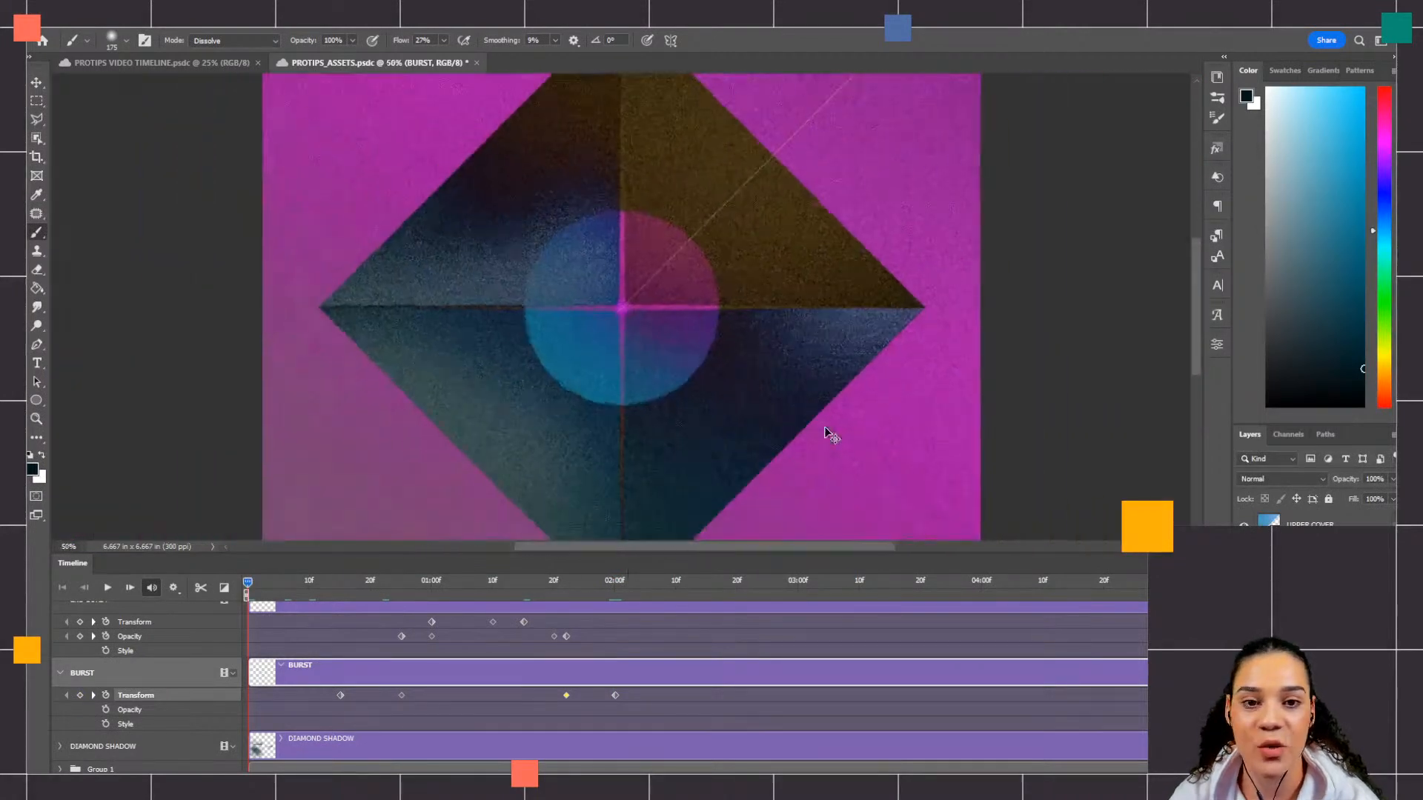
{"action": "key", "text": "ctrl+minus"}
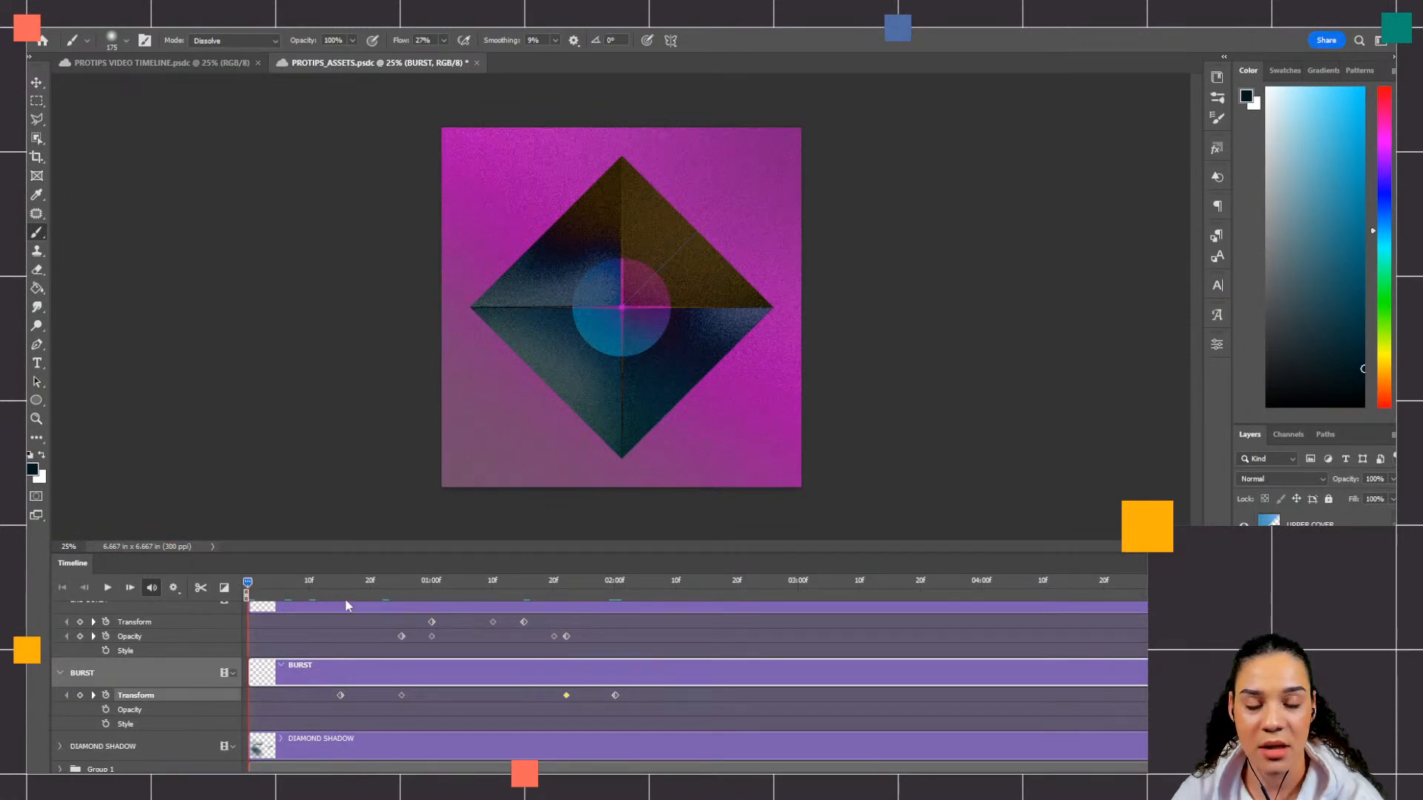
{"action": "key", "text": "space"}
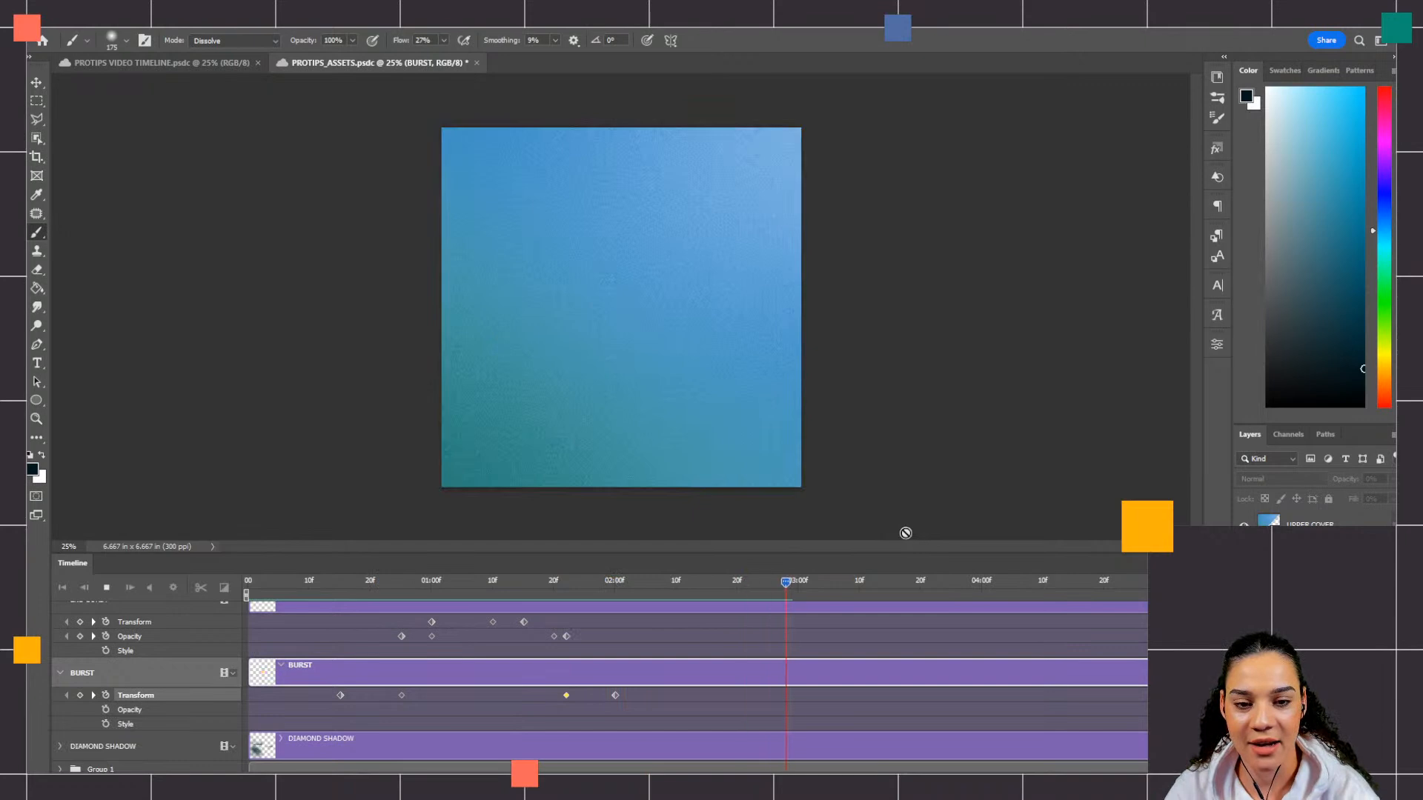
{"action": "left_click", "coordinate": [1030, 581]}
{"action": "left_click_drag", "start_coordinate": [1030, 581], "coordinate": [578, 645]}
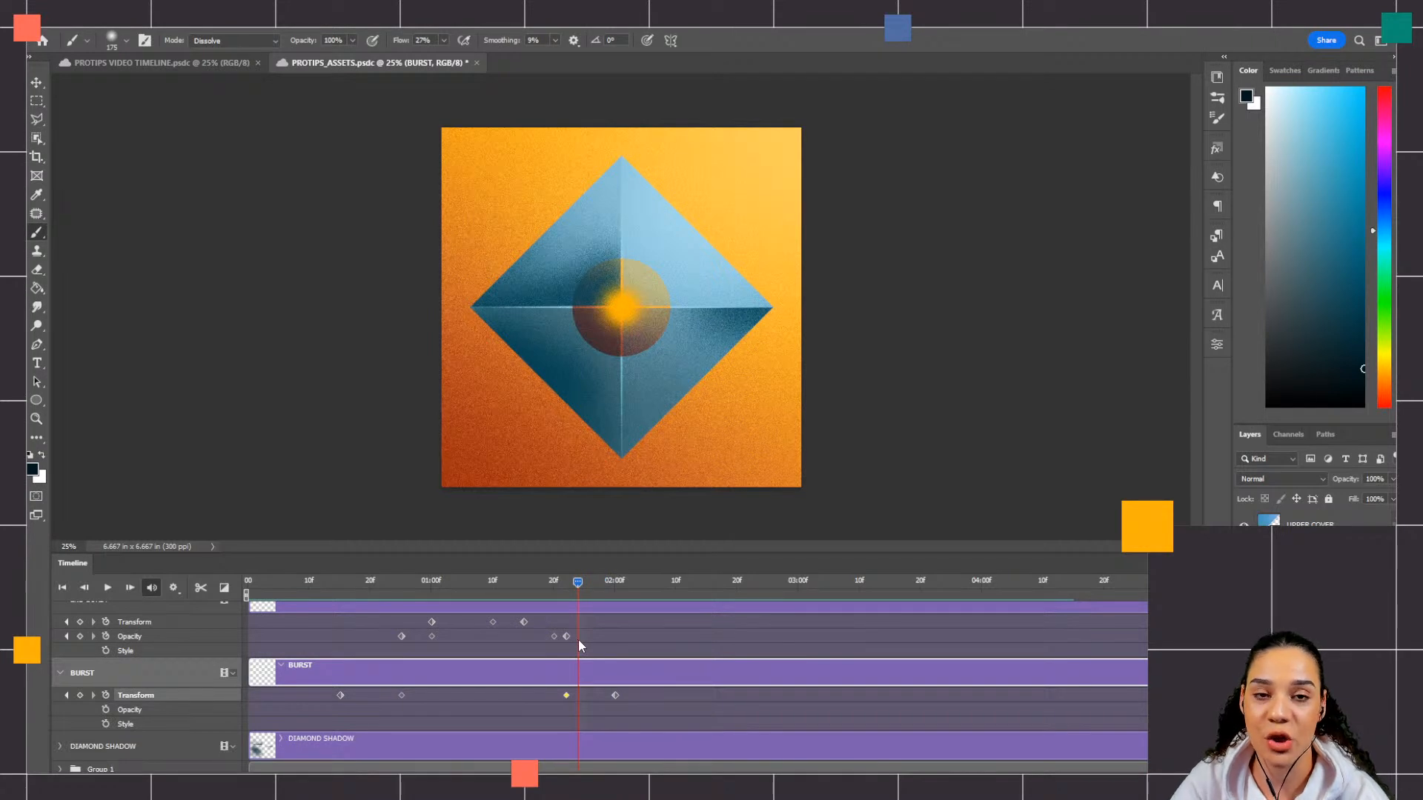
Step: Scrub back to the first frame, play the animation to review both bursts, and return to the start
{"action": "left_click_drag", "start_coordinate": [578, 639], "coordinate": [374, 638]}
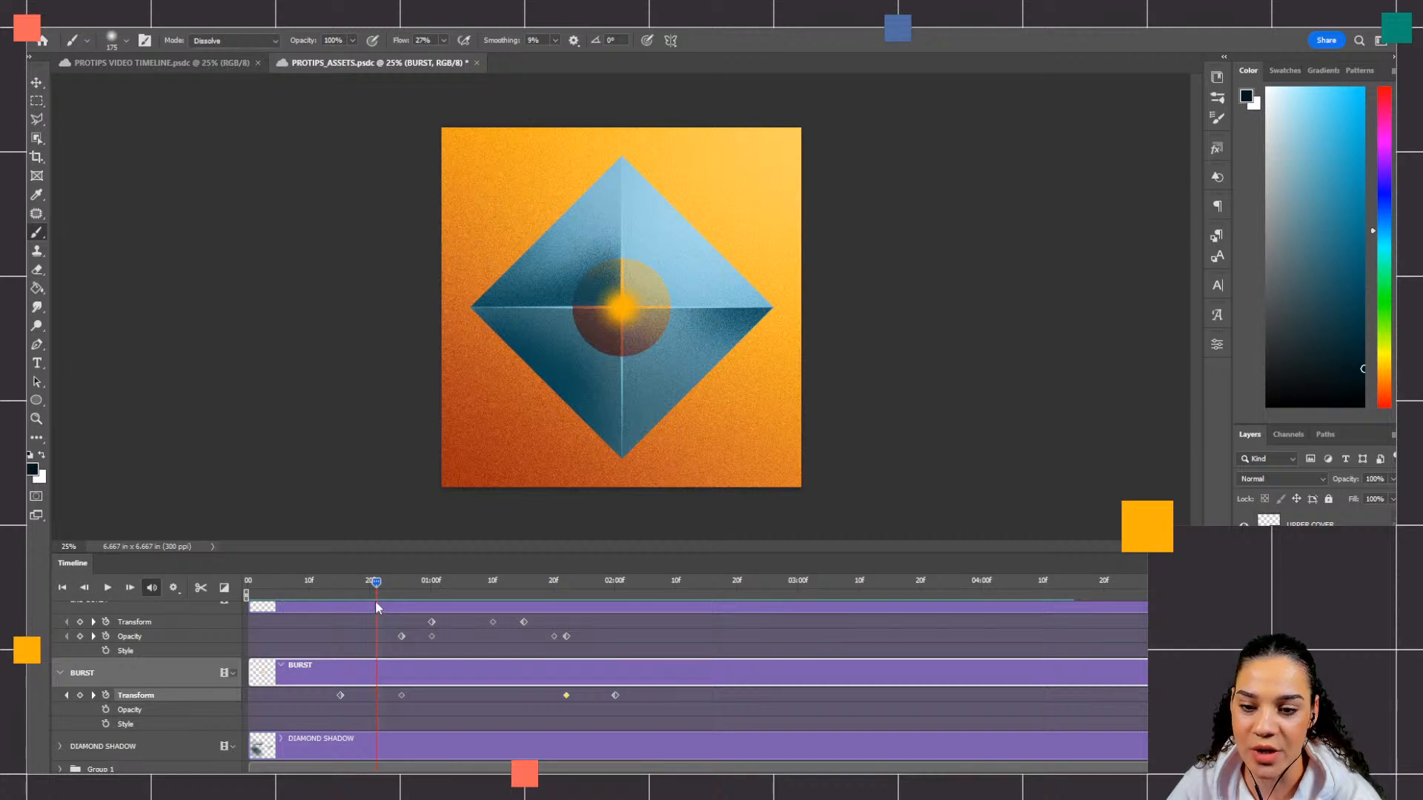
{"action": "left_click_drag", "start_coordinate": [376, 580], "coordinate": [248, 607]}
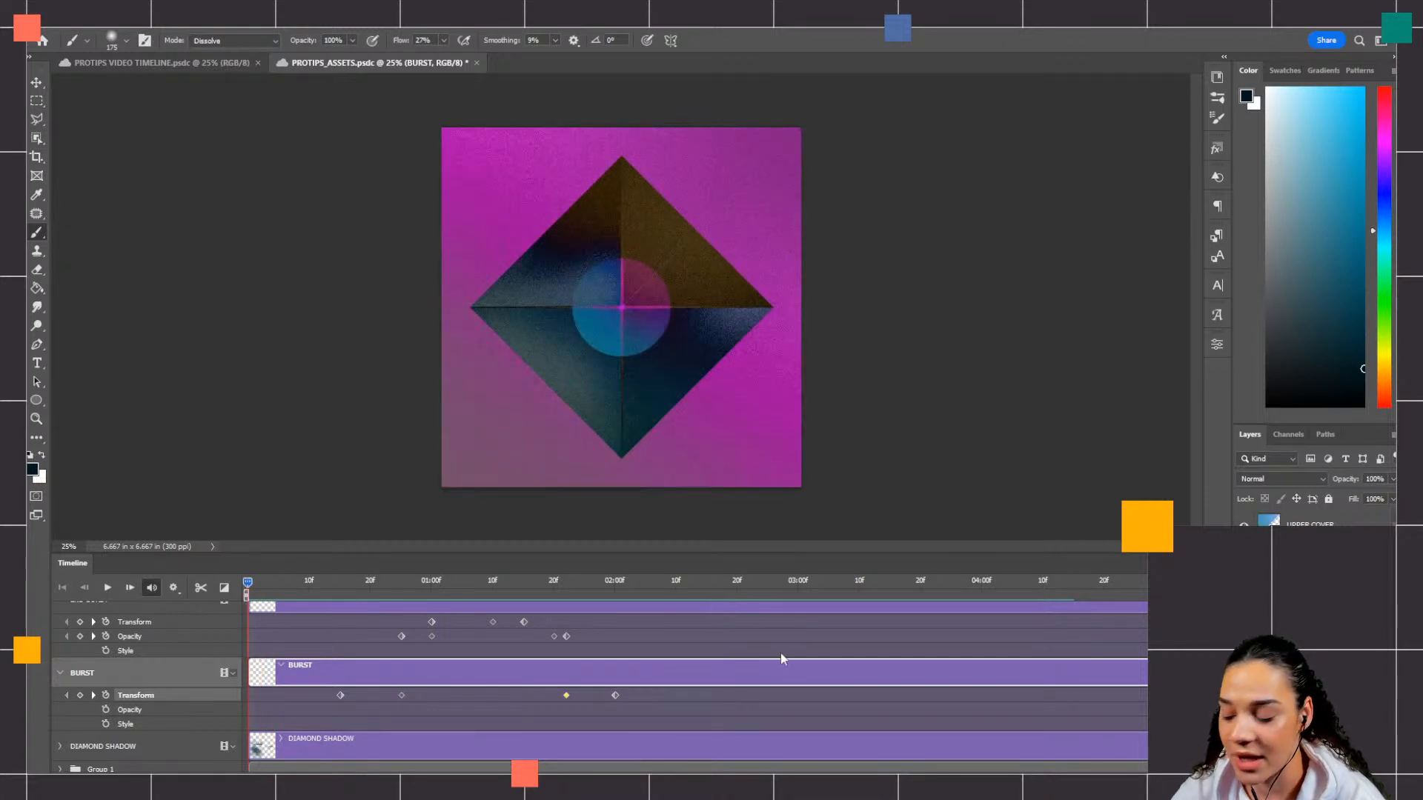
{"action": "key", "text": "space"}
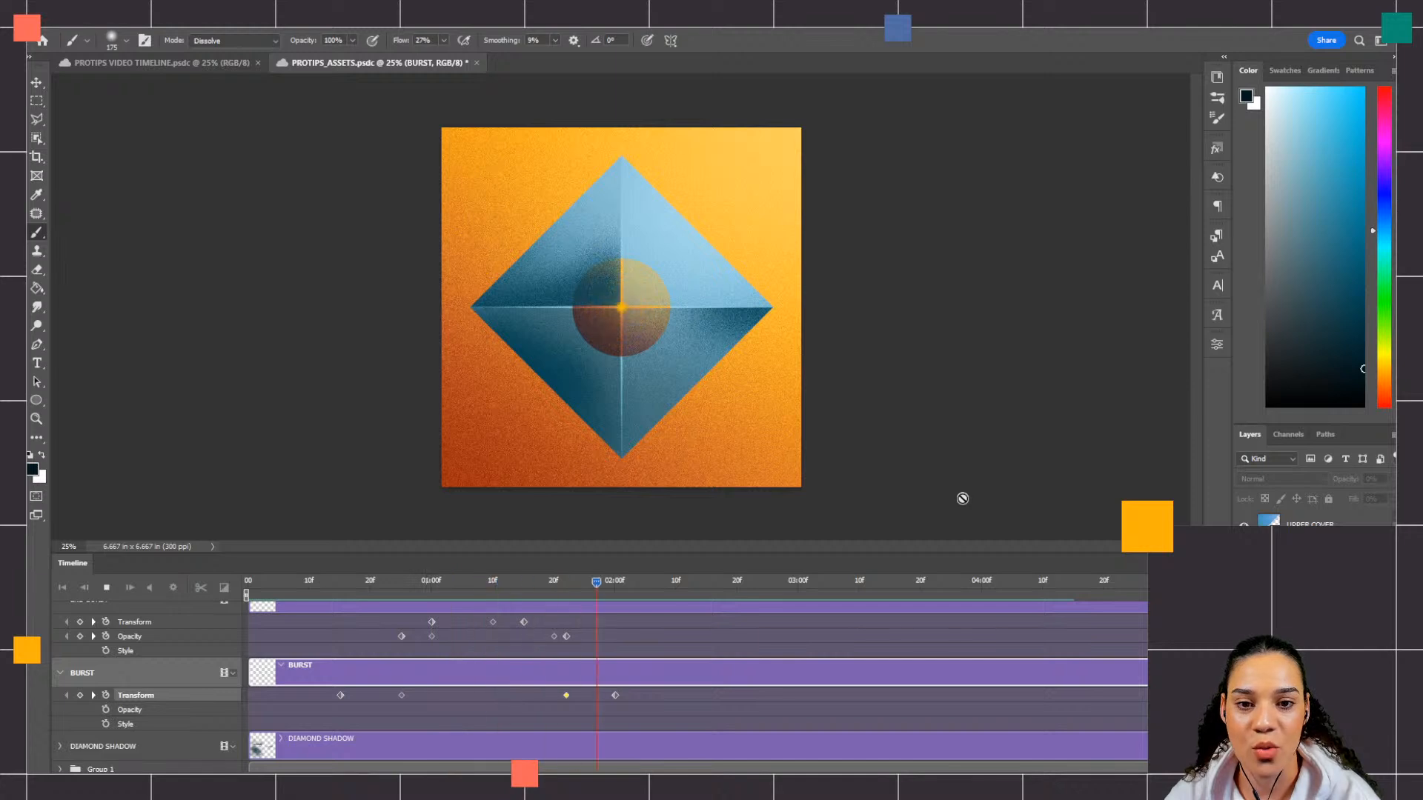
{"action": "key", "text": "space"}
{"action": "left_click_drag", "start_coordinate": [813, 585], "coordinate": [184, 630]}
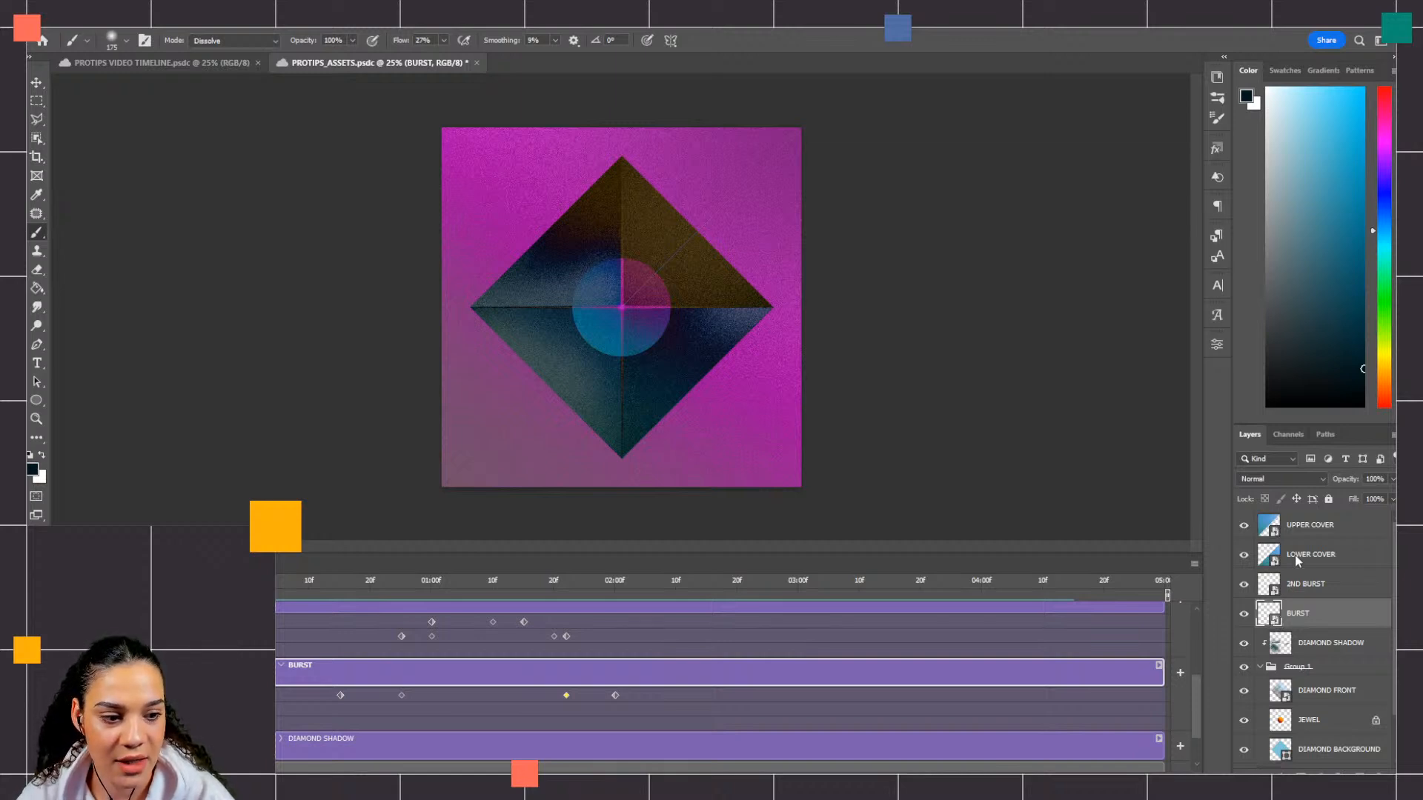
Step: Select the DIAMOND SHADOW layer and expand its animation properties in the timeline
{"action": "right_click", "coordinate": [1332, 645]}
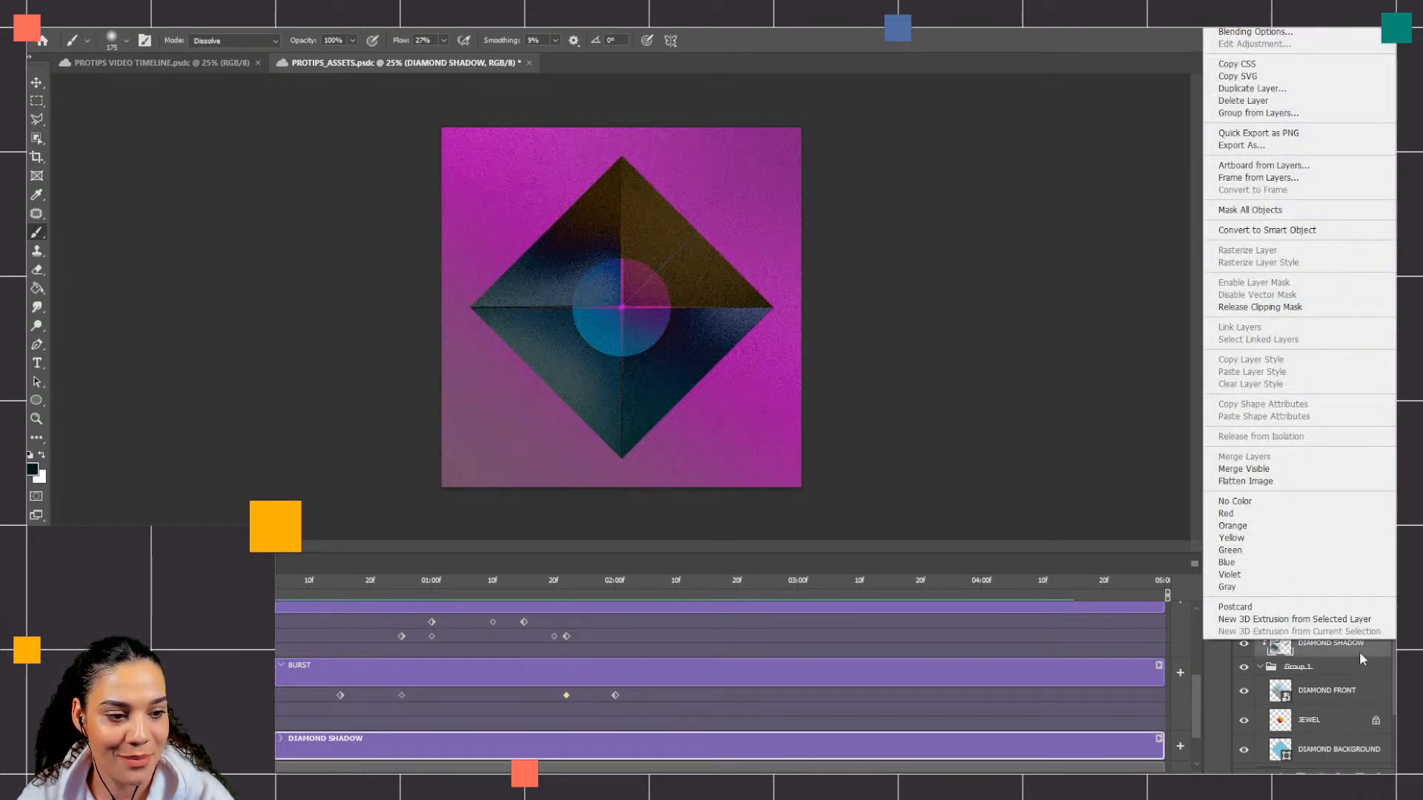
{"action": "left_click", "coordinate": [1359, 651]}
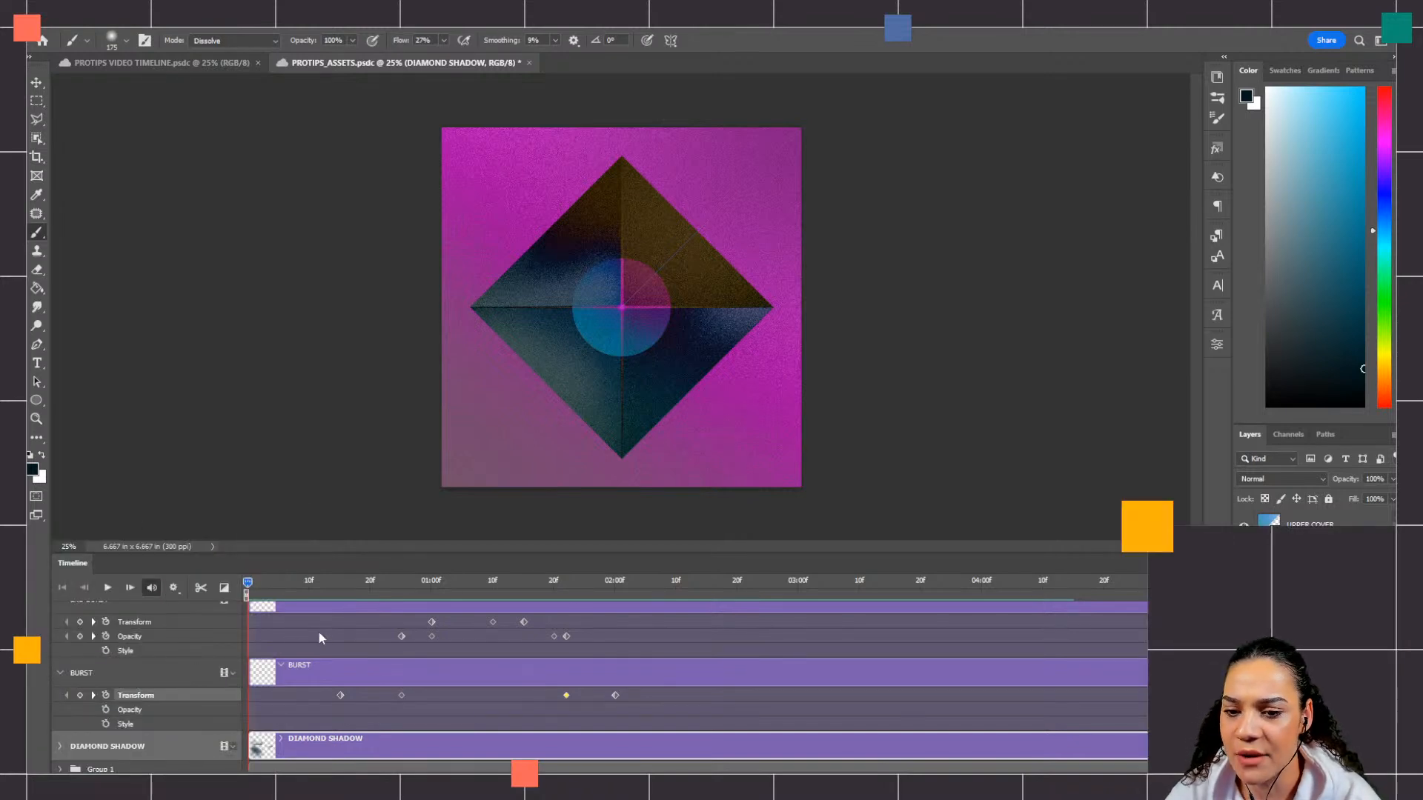
{"action": "scroll", "coordinate": [323, 631], "scroll_direction": "down", "scroll_amount": 2}
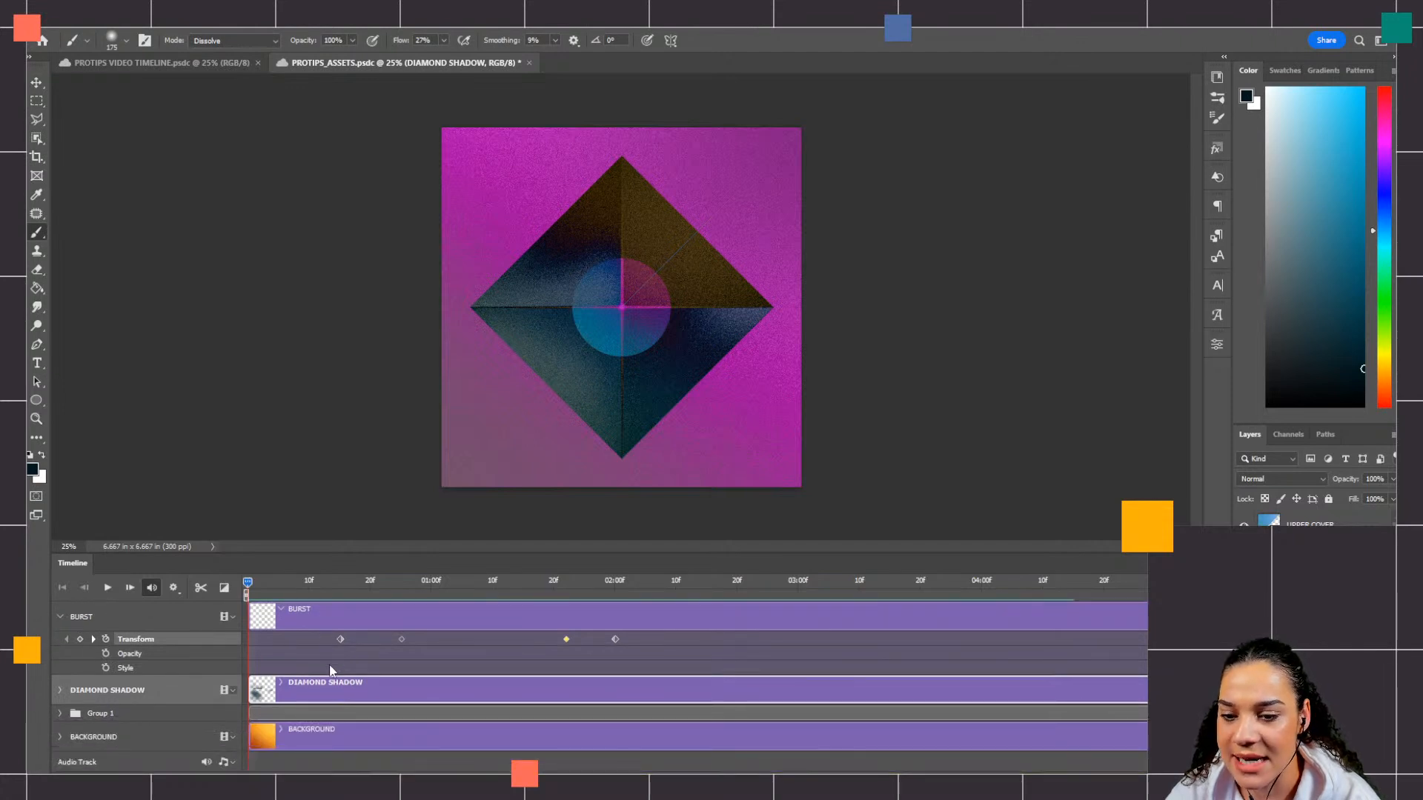
{"action": "scroll", "coordinate": [322, 667], "scroll_direction": "up", "scroll_amount": 2}
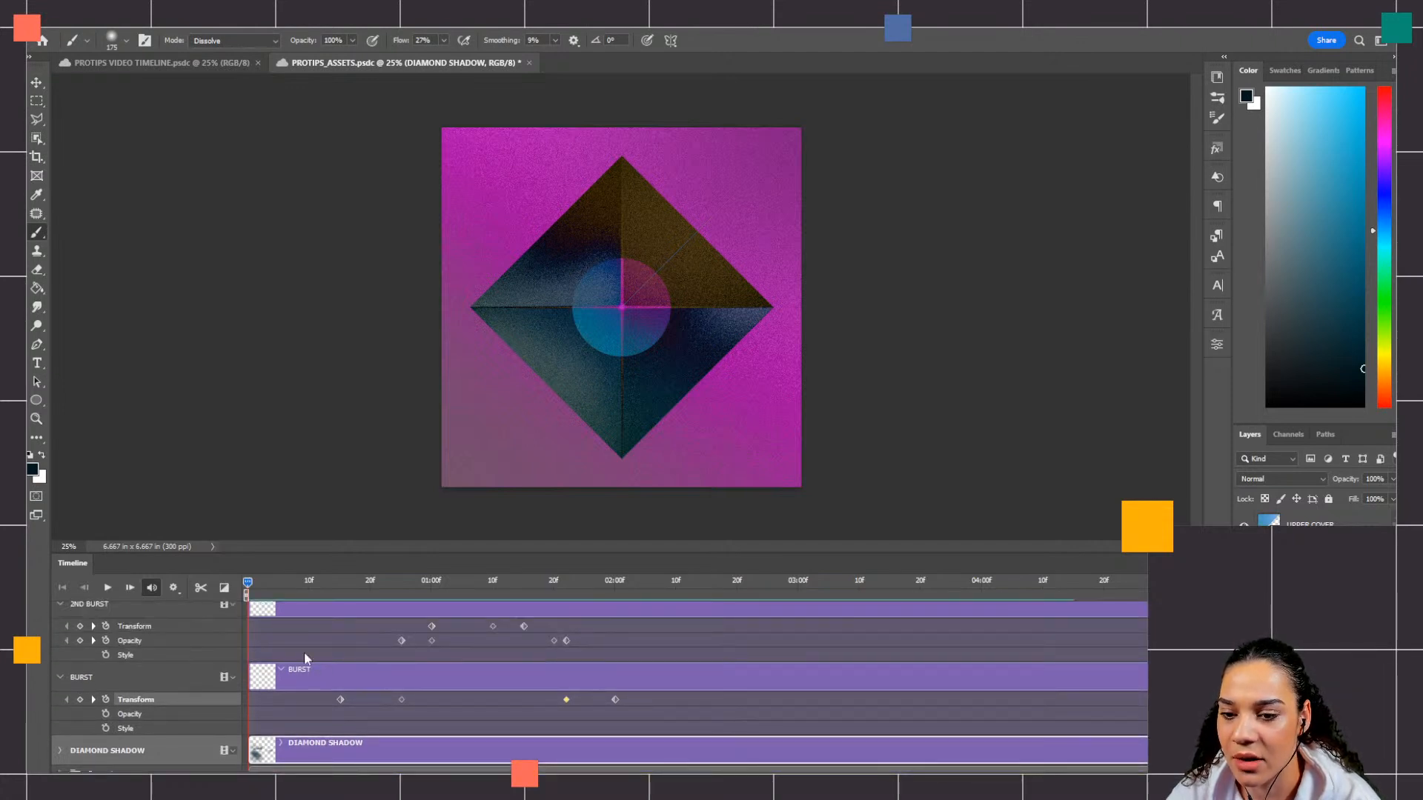
{"action": "scroll", "coordinate": [268, 660], "scroll_direction": "up", "scroll_amount": 2}
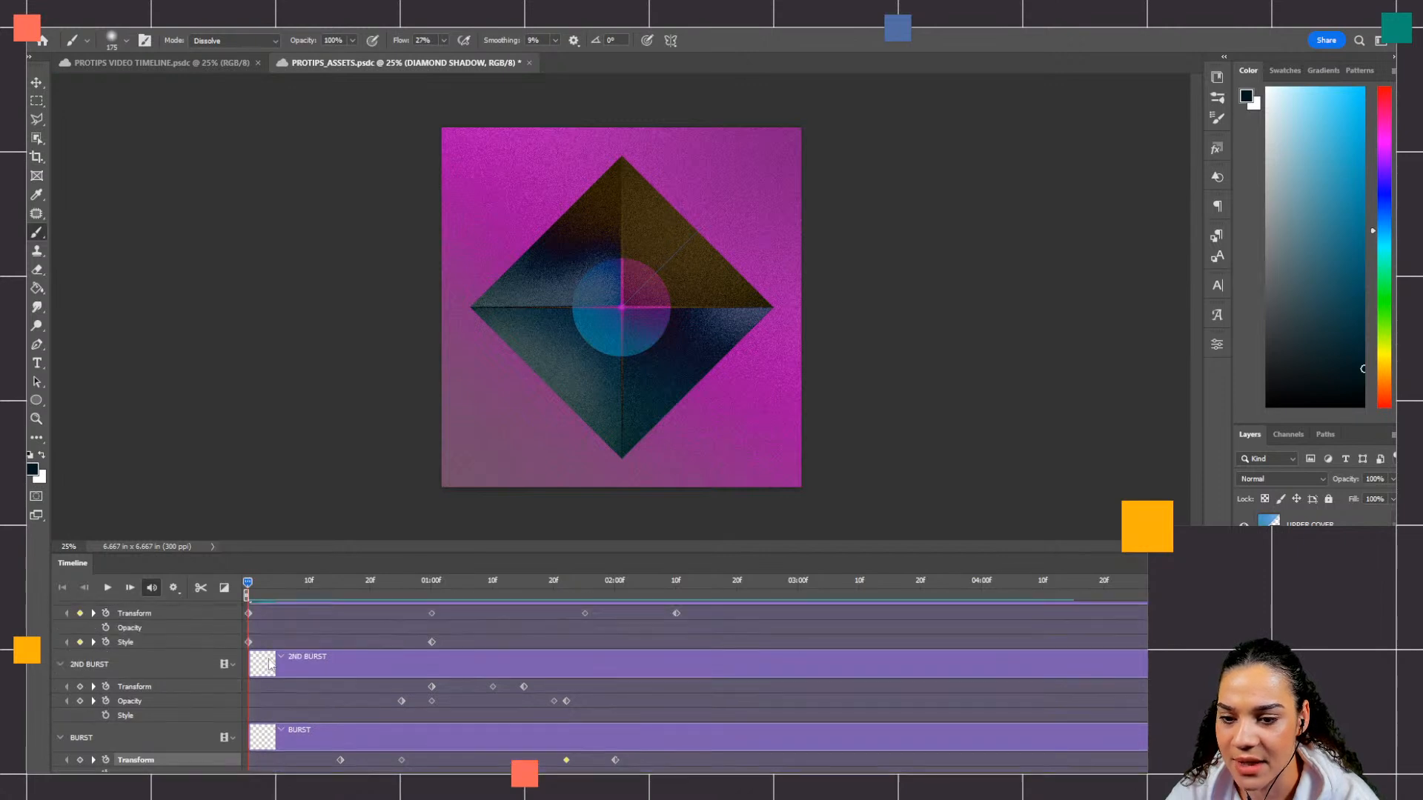
{"action": "scroll", "coordinate": [268, 656], "scroll_direction": "up", "scroll_amount": 1}
{"action": "scroll", "coordinate": [261, 653], "scroll_direction": "up", "scroll_amount": 1}
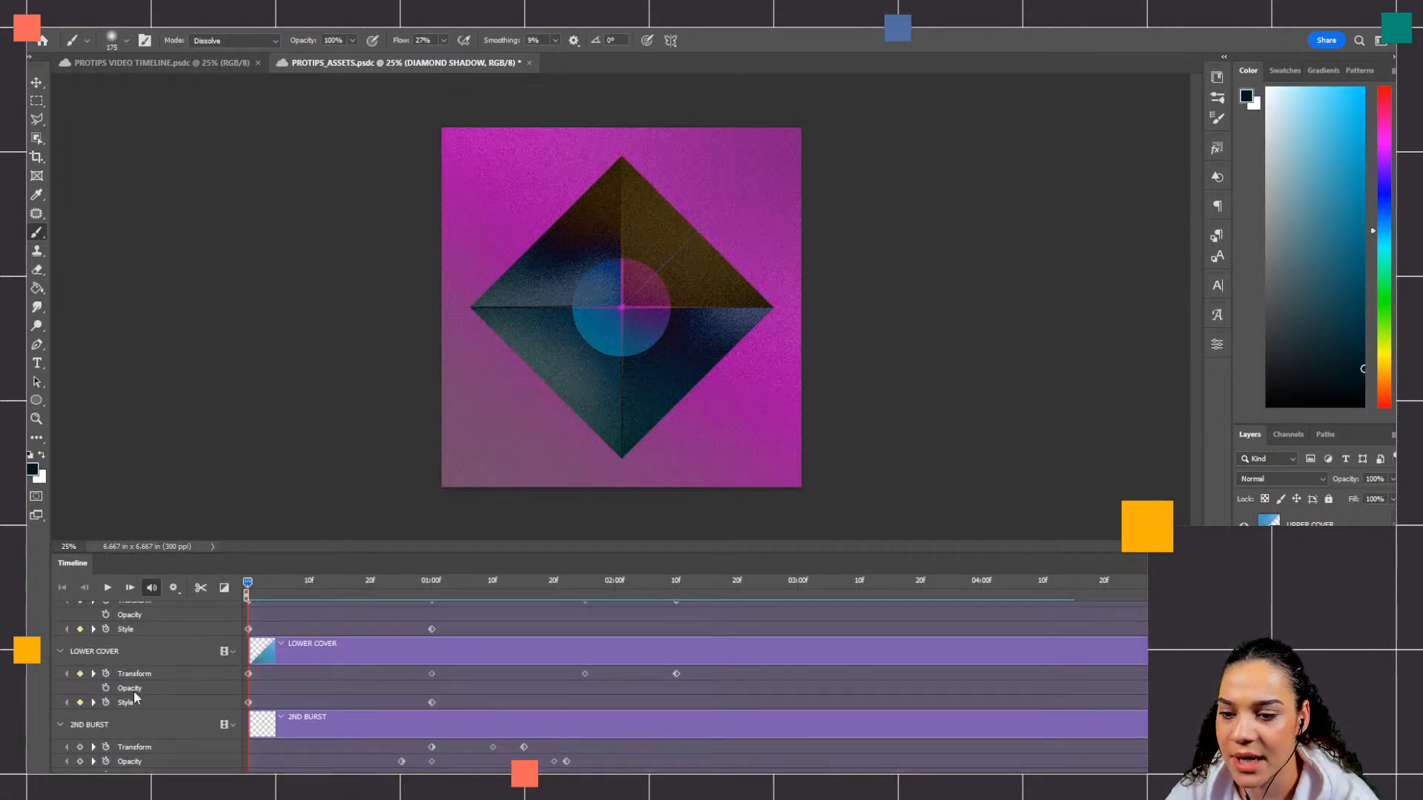
{"action": "scroll", "coordinate": [310, 666], "scroll_direction": "down", "scroll_amount": 3}
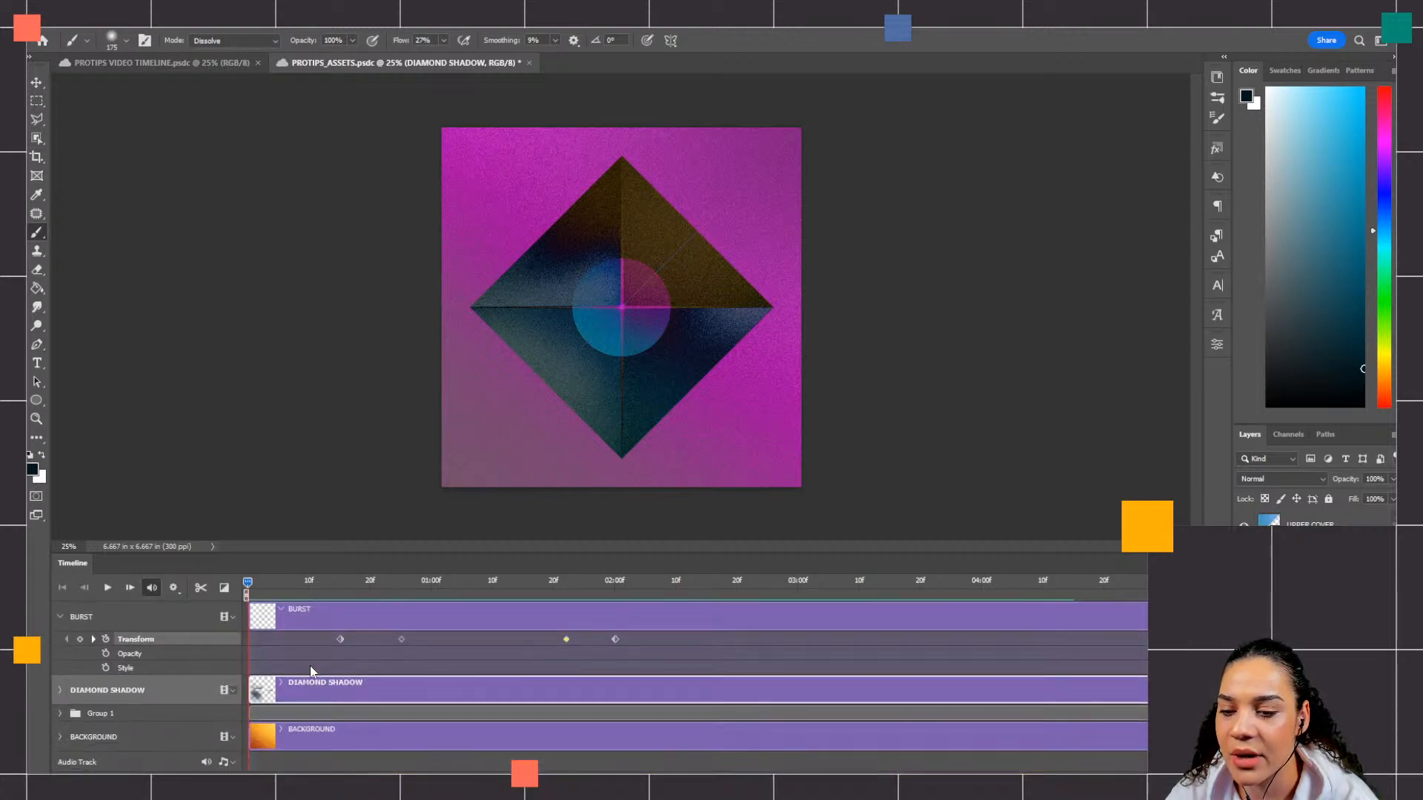
{"action": "left_click", "coordinate": [60, 690]}
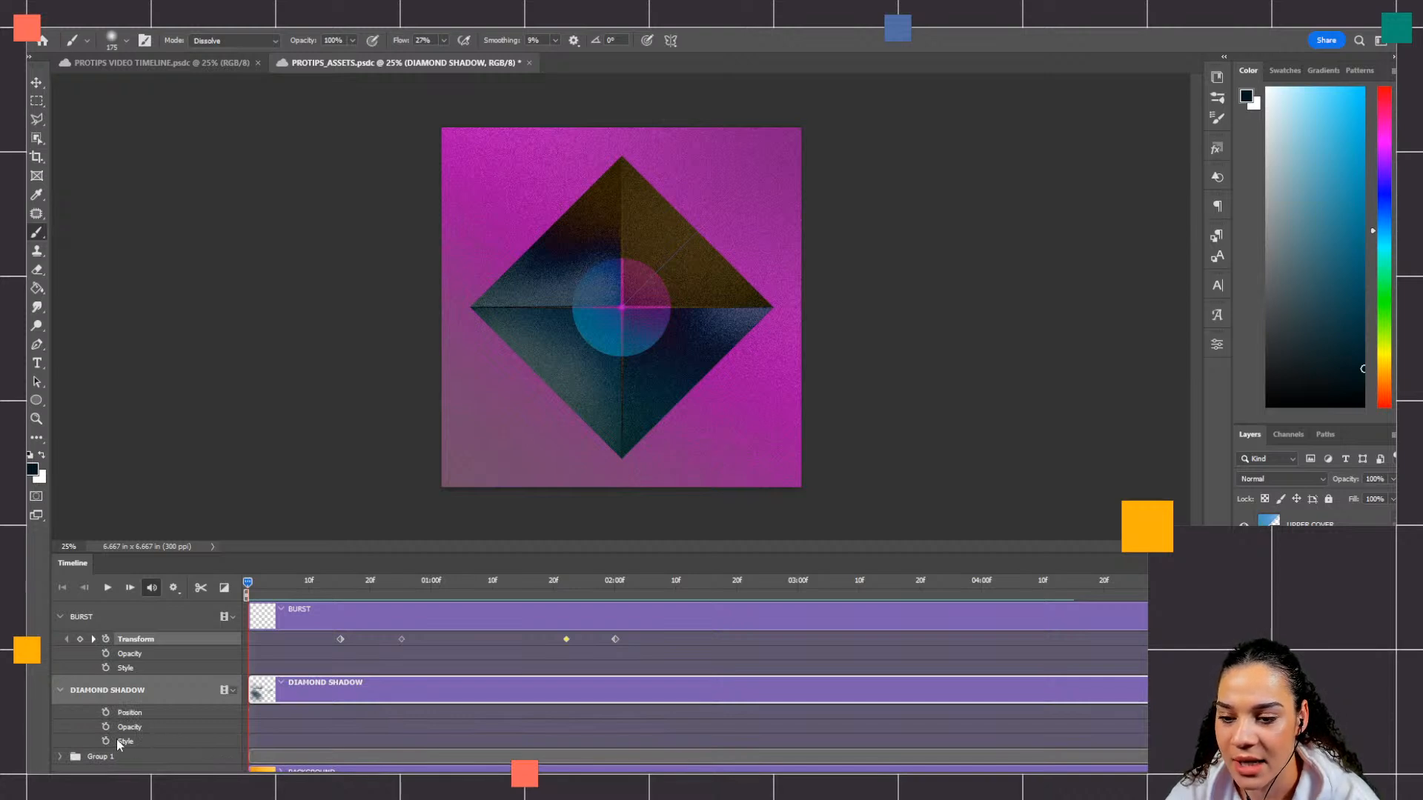
Step: Check the covers' last Transform keyframes at 02:10f, and shorten the timeline's work area to end at 03:00f
{"action": "scroll", "coordinate": [309, 715], "scroll_direction": "up", "scroll_amount": 5}
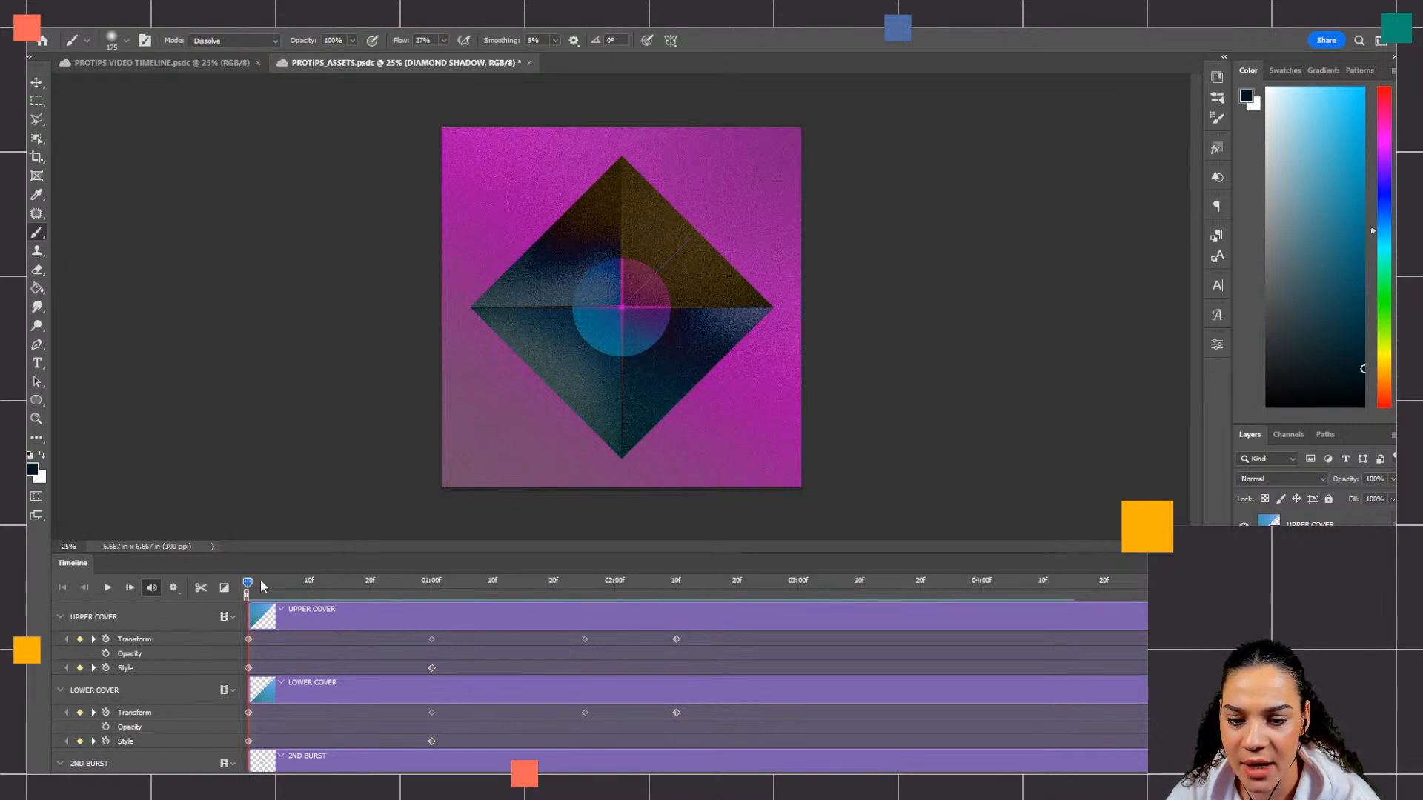
{"action": "left_click_drag", "start_coordinate": [247, 589], "coordinate": [675, 594]}
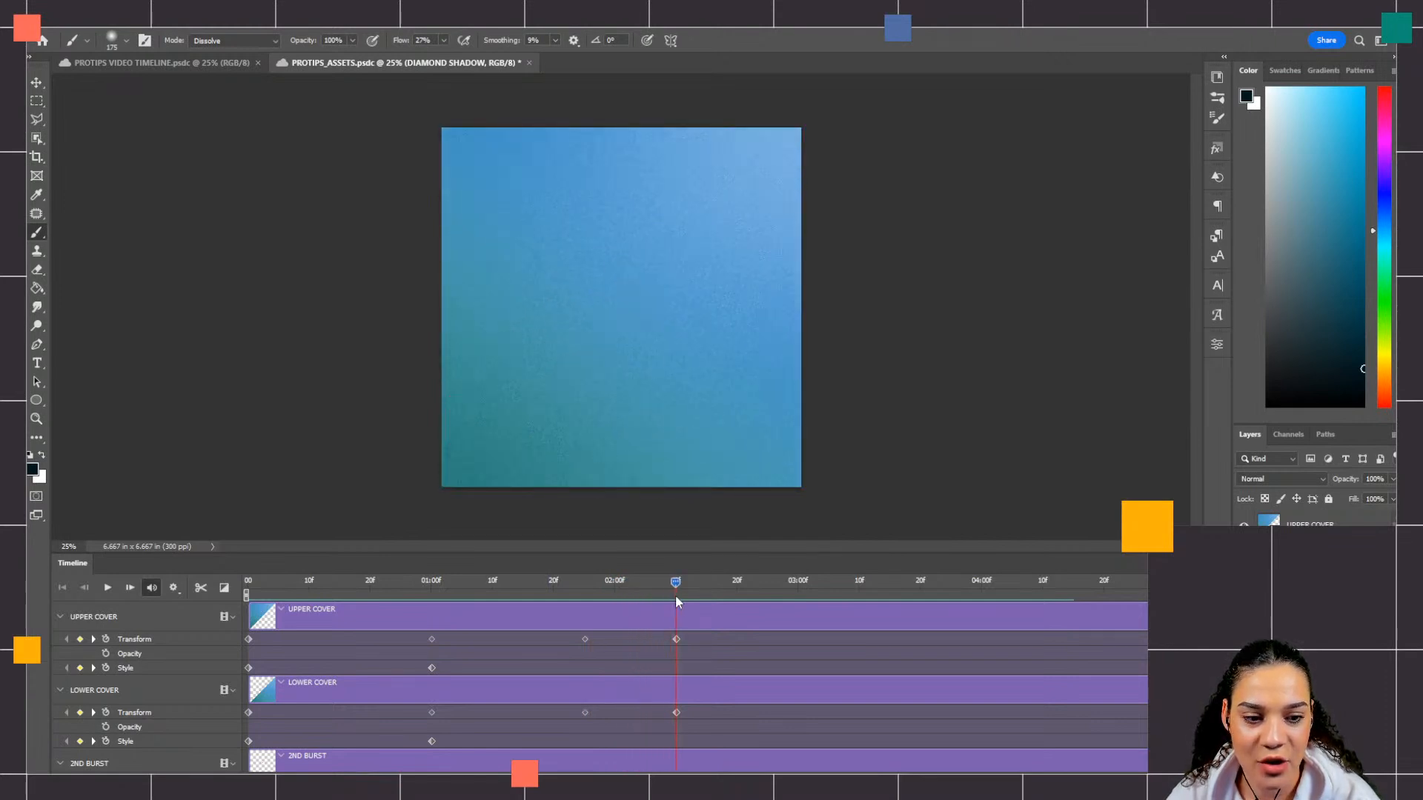
{"action": "left_click_drag", "start_coordinate": [1101, 585], "coordinate": [640, 605]}
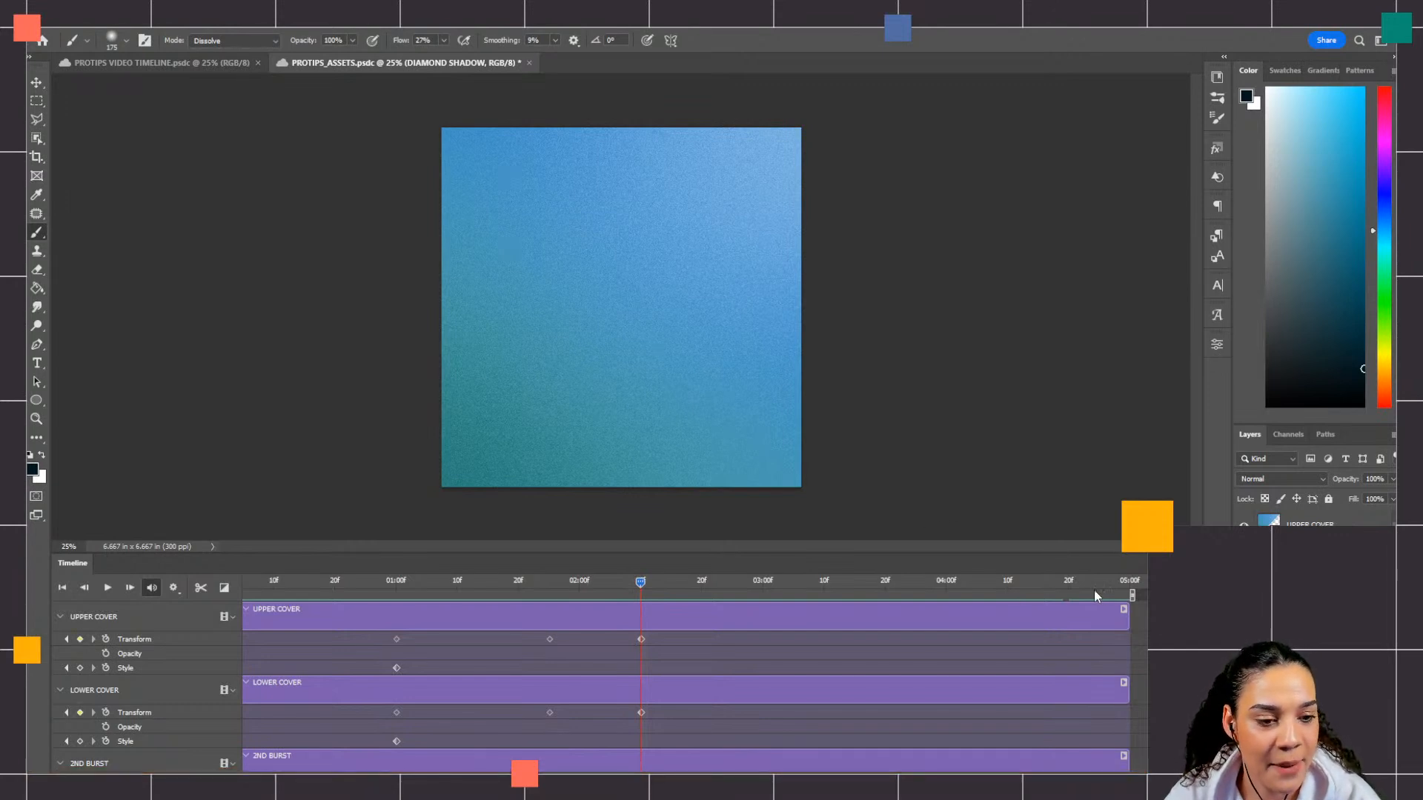
{"action": "mouse_move", "coordinate": [1132, 594]}
{"action": "left_mouse_down"}
{"action": "mouse_move", "coordinate": [1040, 597]}
{"action": "mouse_move", "coordinate": [1134, 595]}
{"action": "left_mouse_up"}
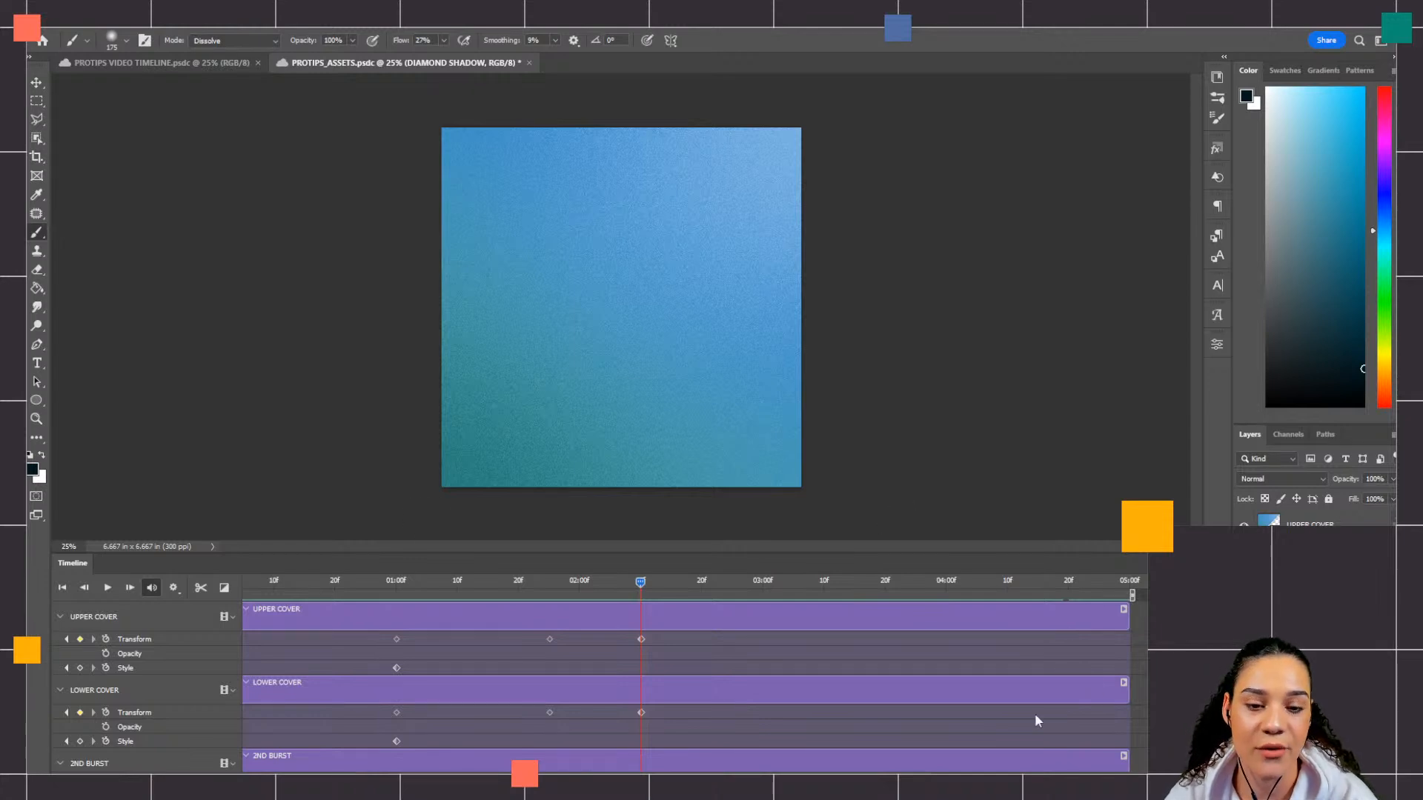
{"action": "left_click_drag", "start_coordinate": [1131, 595], "coordinate": [766, 611]}
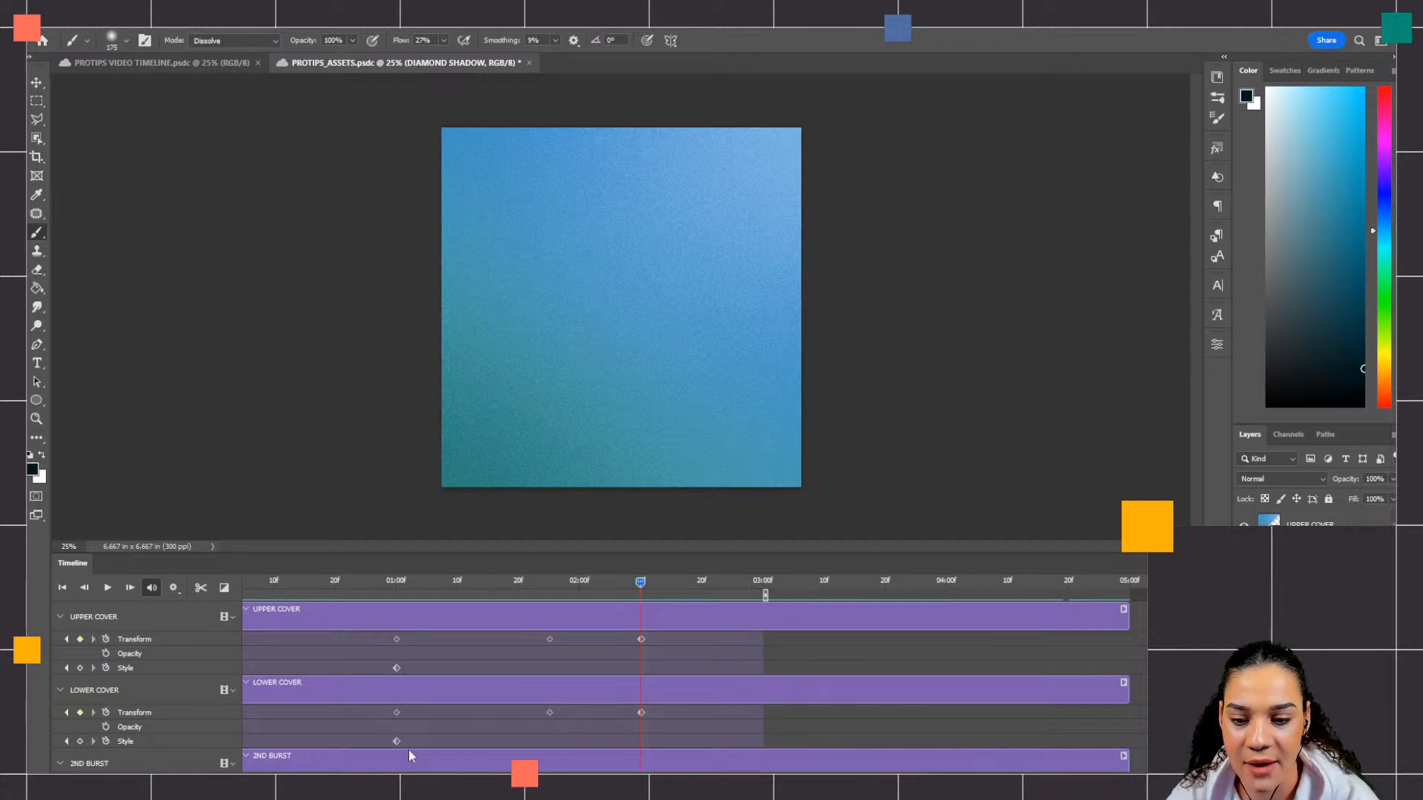
Step: Play the shortened animation from the first frame and return the playhead to the start
{"action": "left_click_drag", "start_coordinate": [640, 583], "coordinate": [202, 608]}
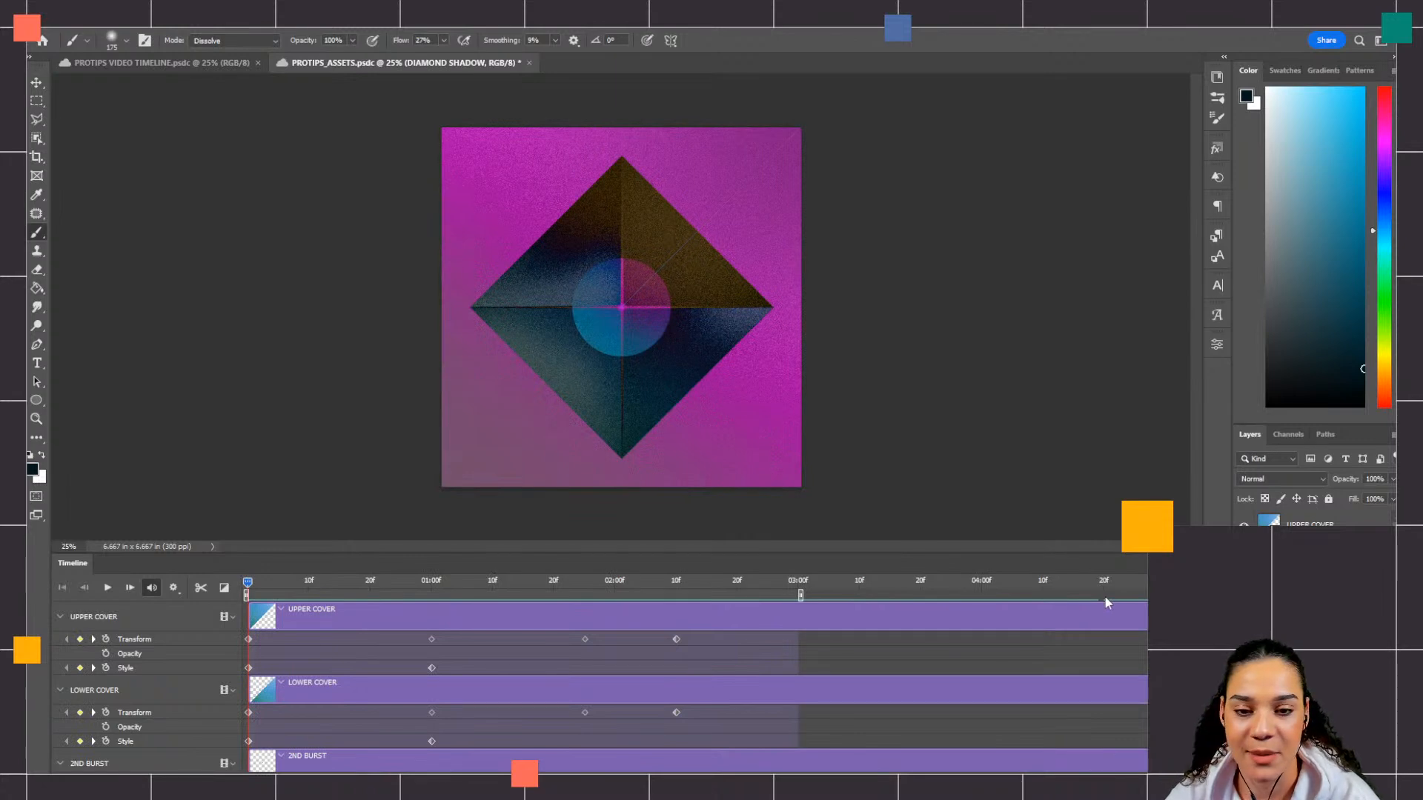
{"action": "key", "text": "space"}
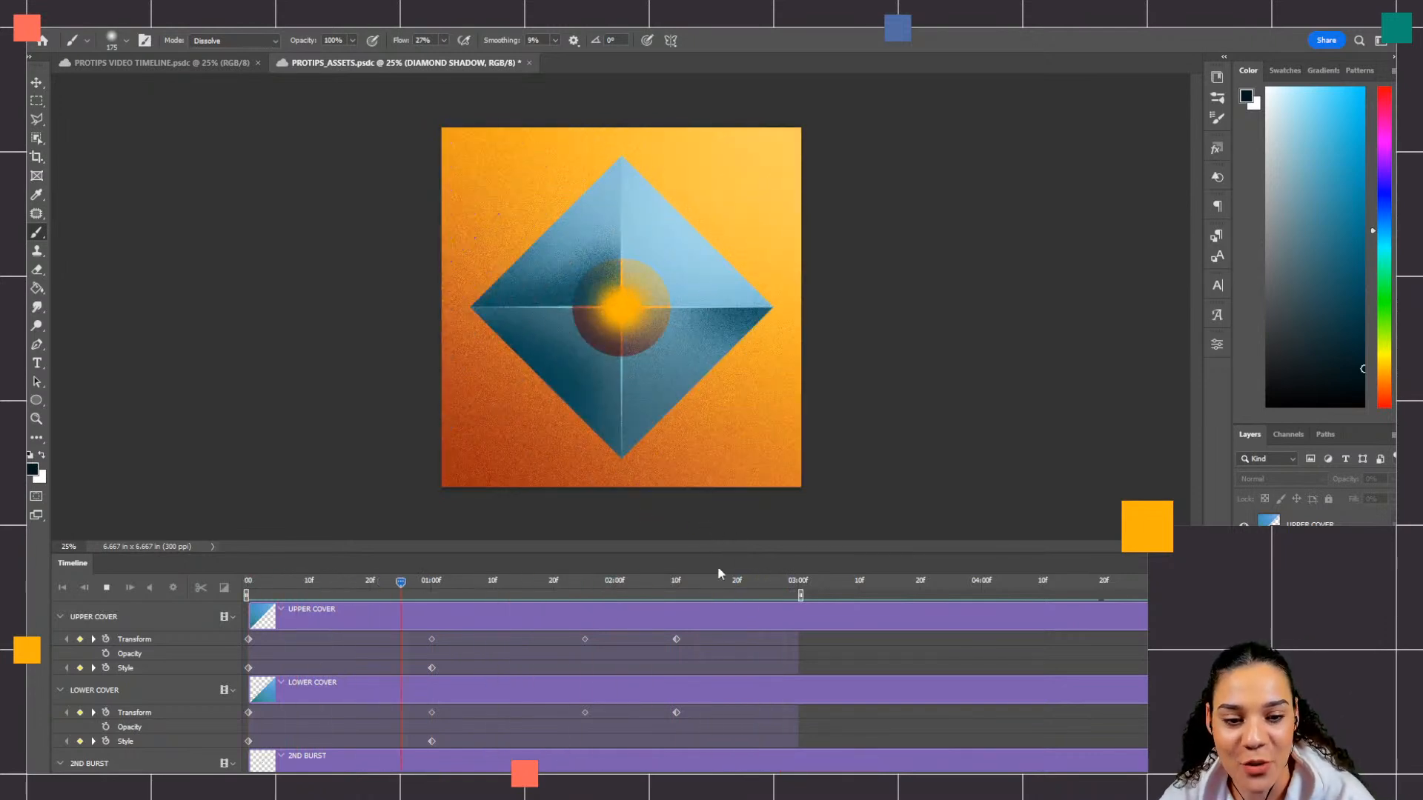
{"action": "left_click_drag", "start_coordinate": [498, 582], "coordinate": [248, 575]}
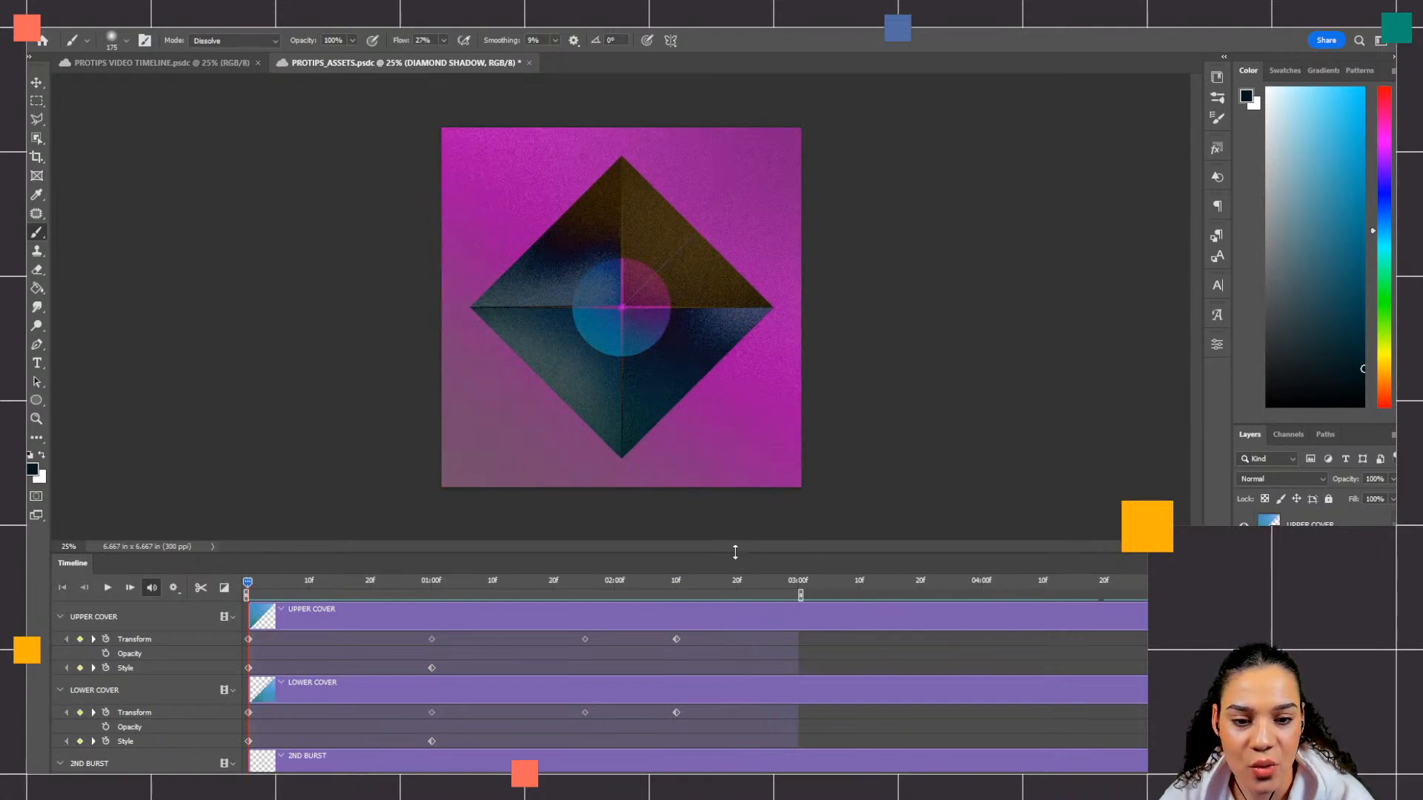
Step: Enlarge the timeline to show more layer tracks and its full span up to 05:00f, and save the document
{"action": "left_click_drag", "start_coordinate": [735, 552], "coordinate": [727, 379]}
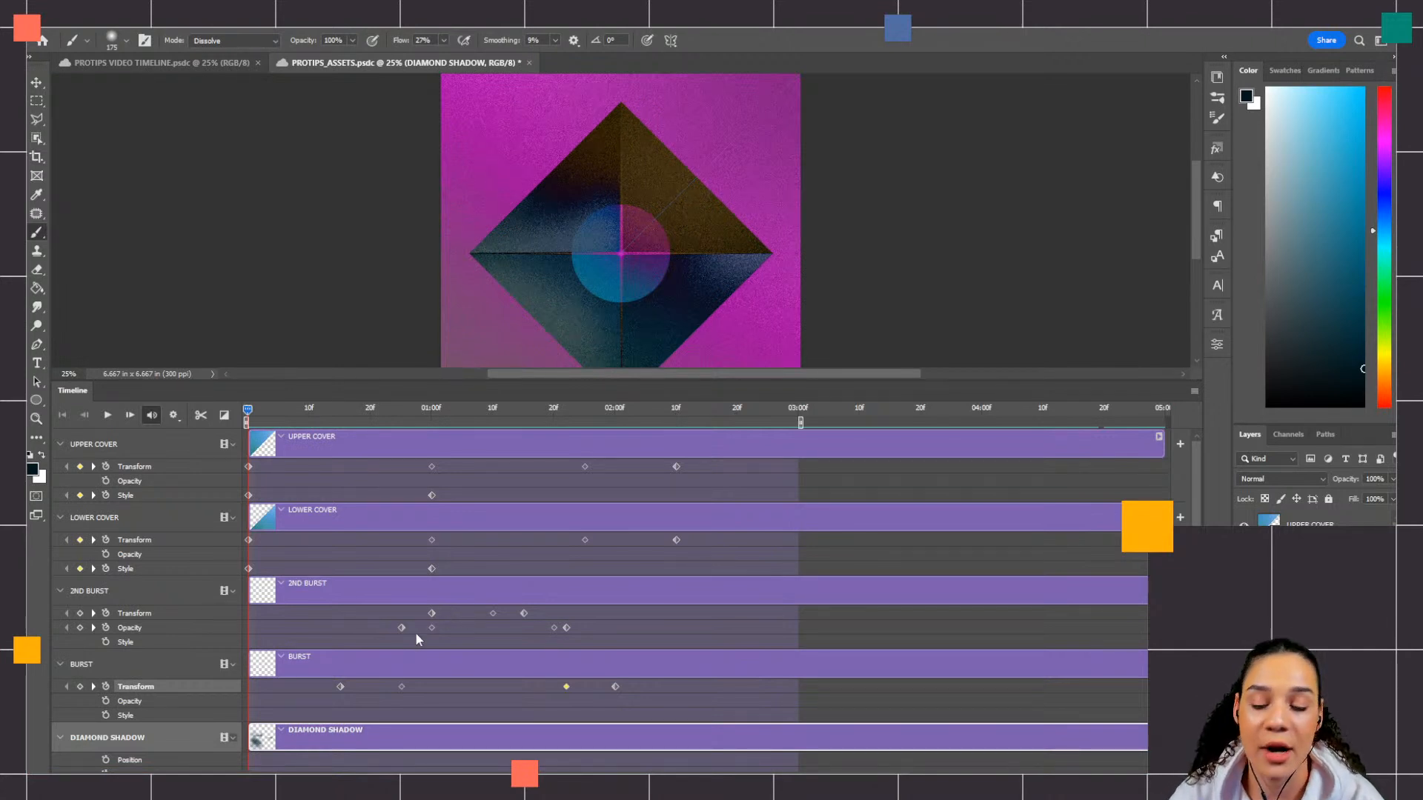
{"action": "mouse_move", "coordinate": [194, 781]}
{"action": "left_mouse_down"}
{"action": "mouse_move", "coordinate": [211, 781]}
{"action": "mouse_move", "coordinate": [180, 781]}
{"action": "mouse_move", "coordinate": [195, 781]}
{"action": "left_mouse_up"}
{"action": "key", "text": "ctrl+s"}
{"action": "scroll", "coordinate": [704, 592], "scroll_direction": "right", "scroll_amount": 4}
{"action": "left_click_drag", "start_coordinate": [542, 778], "coordinate": [436, 779]}
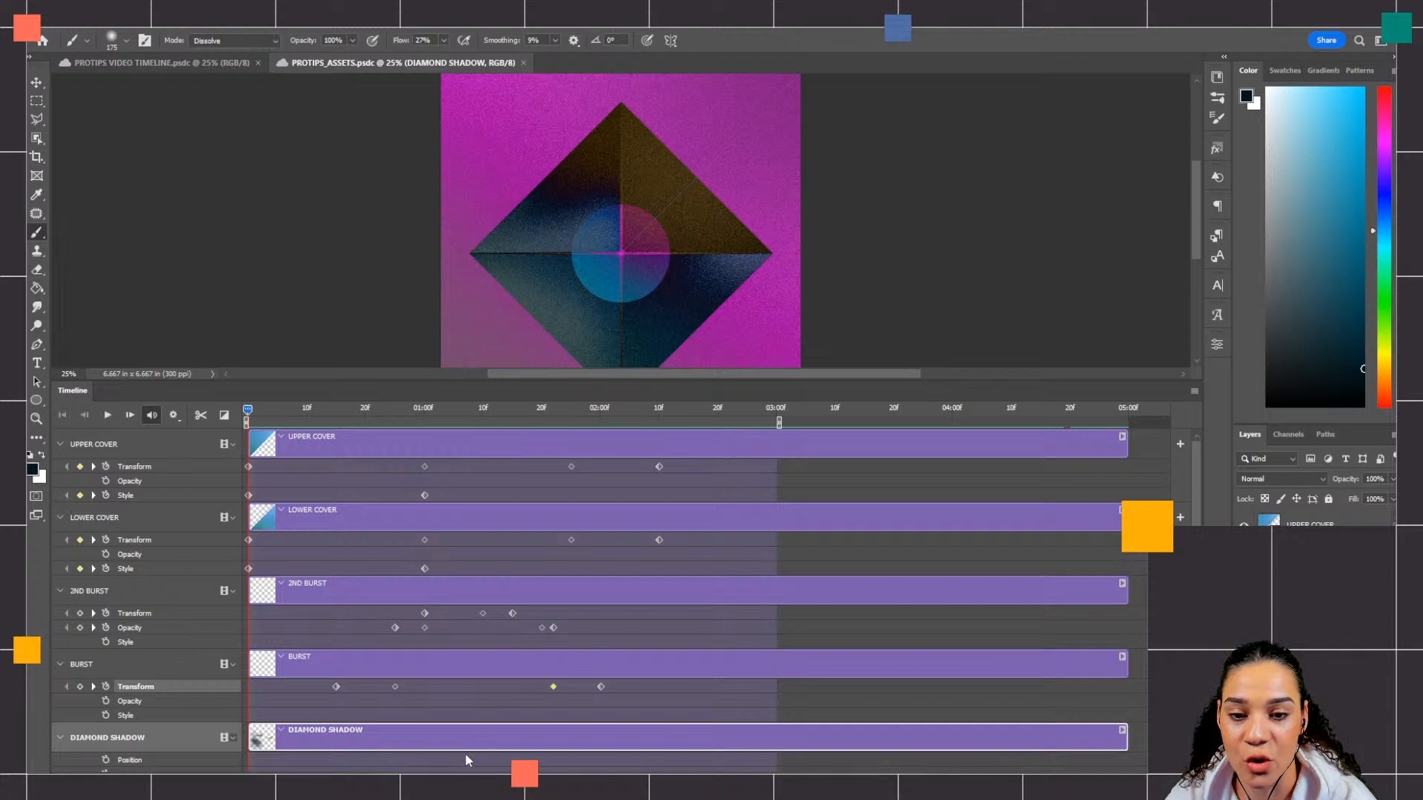
Step: Move the last Transform keyframe of UPPER COVER to about 02:06f and LOWER COVER's to about 02:12f, and play the result
{"action": "left_click_drag", "start_coordinate": [249, 413], "coordinate": [632, 467]}
{"action": "mouse_move", "coordinate": [658, 540]}
{"action": "left_mouse_down"}
{"action": "mouse_move", "coordinate": [637, 541]}
{"action": "mouse_move", "coordinate": [676, 542]}
{"action": "left_mouse_up"}
{"action": "left_click_drag", "start_coordinate": [617, 409], "coordinate": [436, 412]}
{"action": "key", "text": "space"}
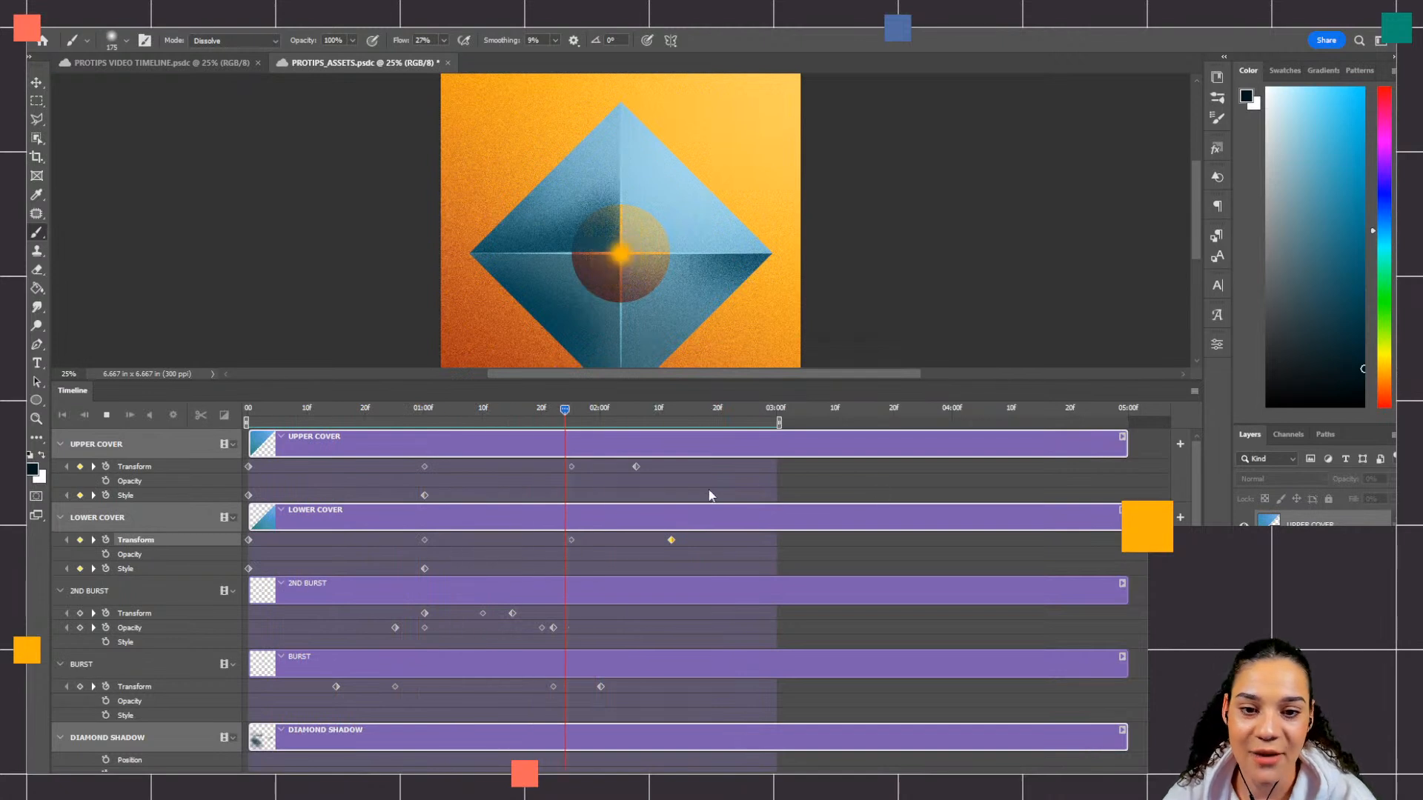
{"action": "key", "text": "space"}
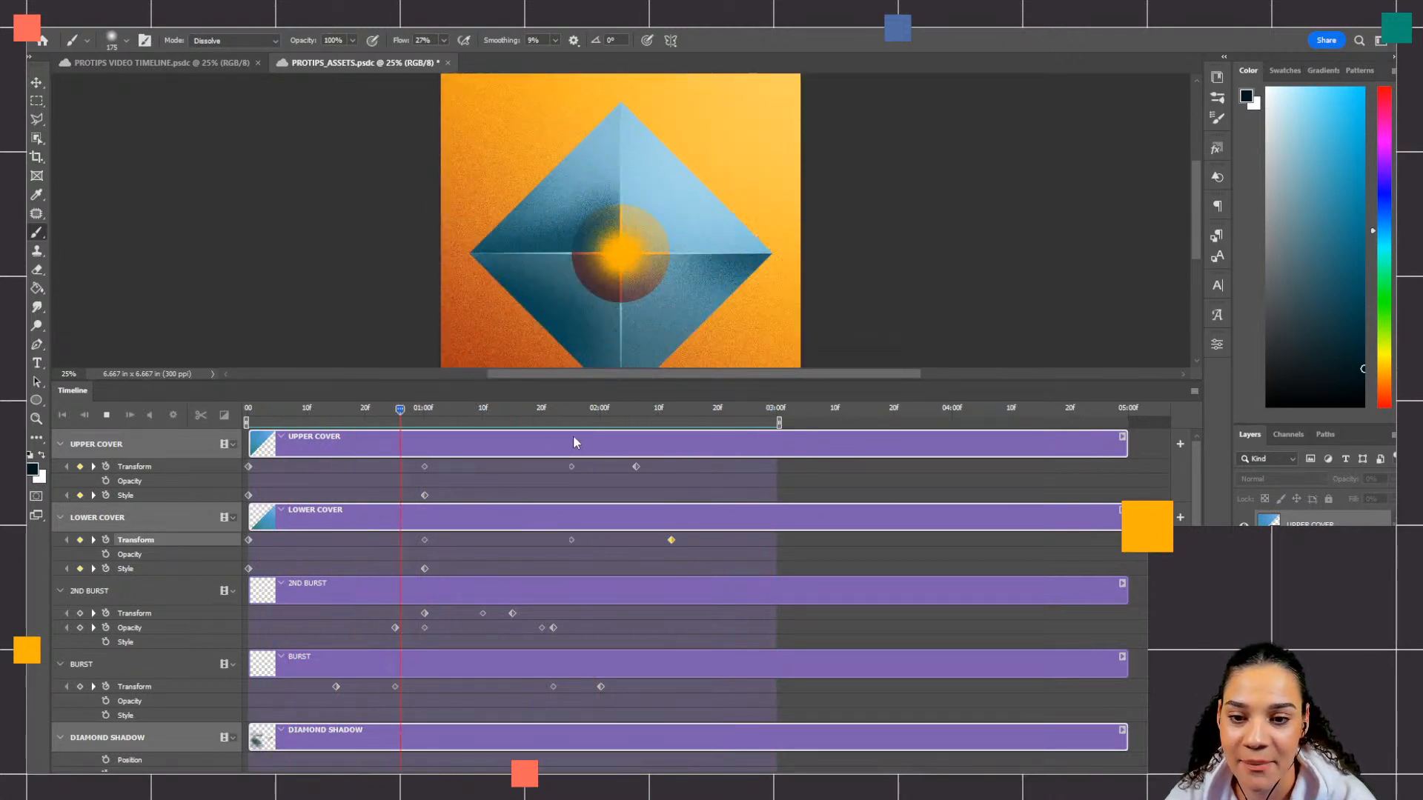